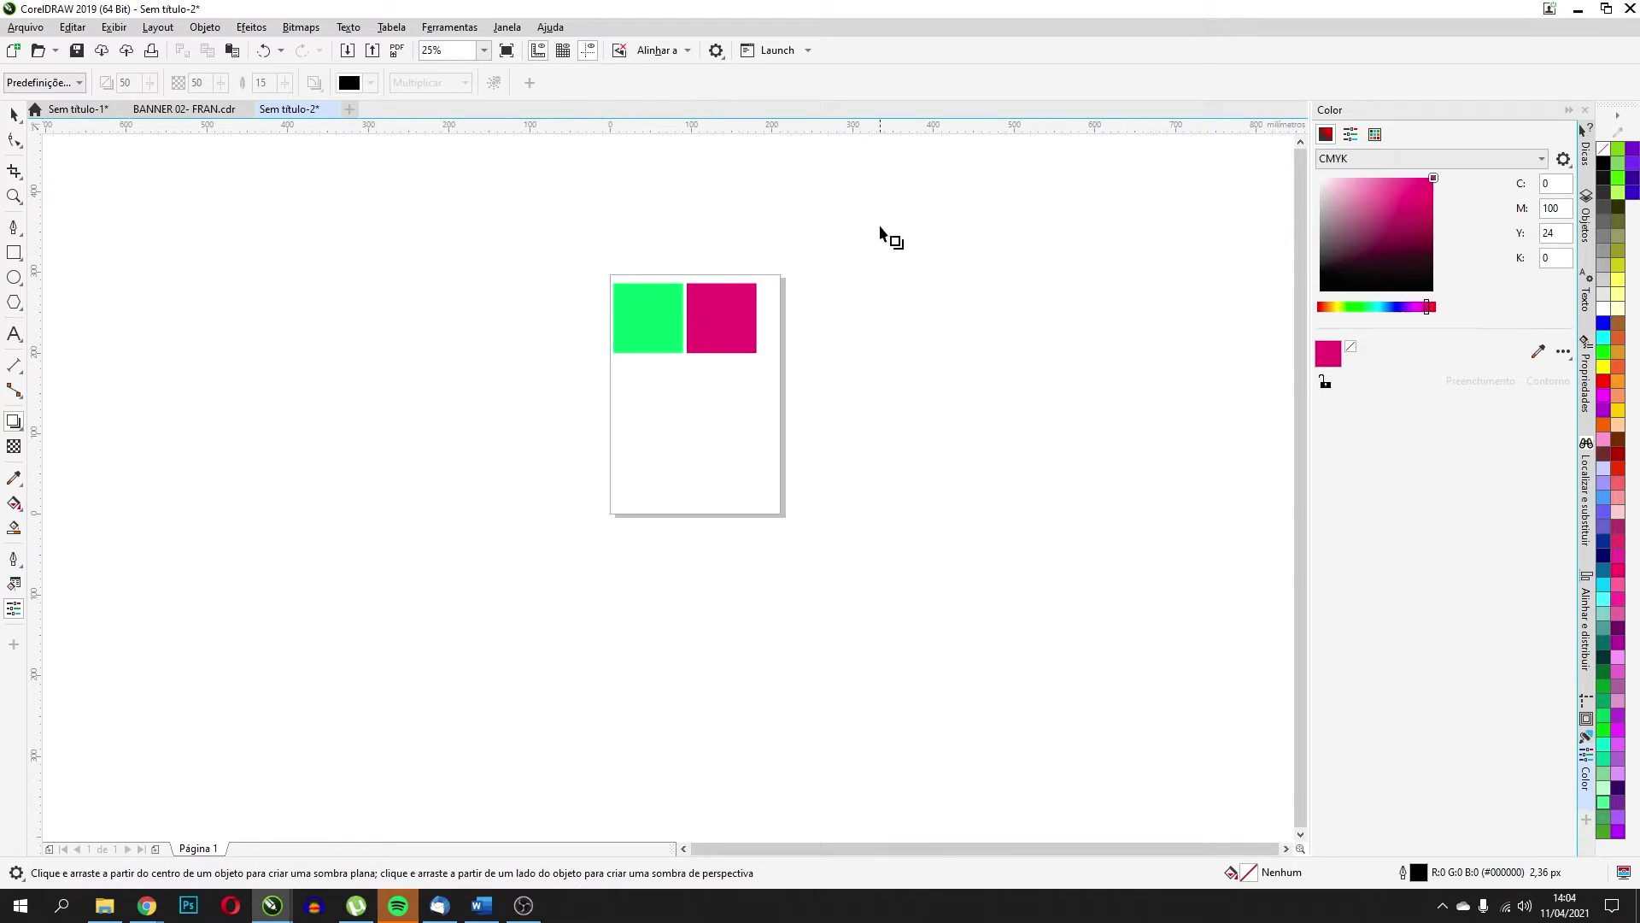
Add a drop shadow to the green square, running from its top edge to just below its bottom edge
scroll(737, 265, up, 1)
scroll(610, 334, up, 1)
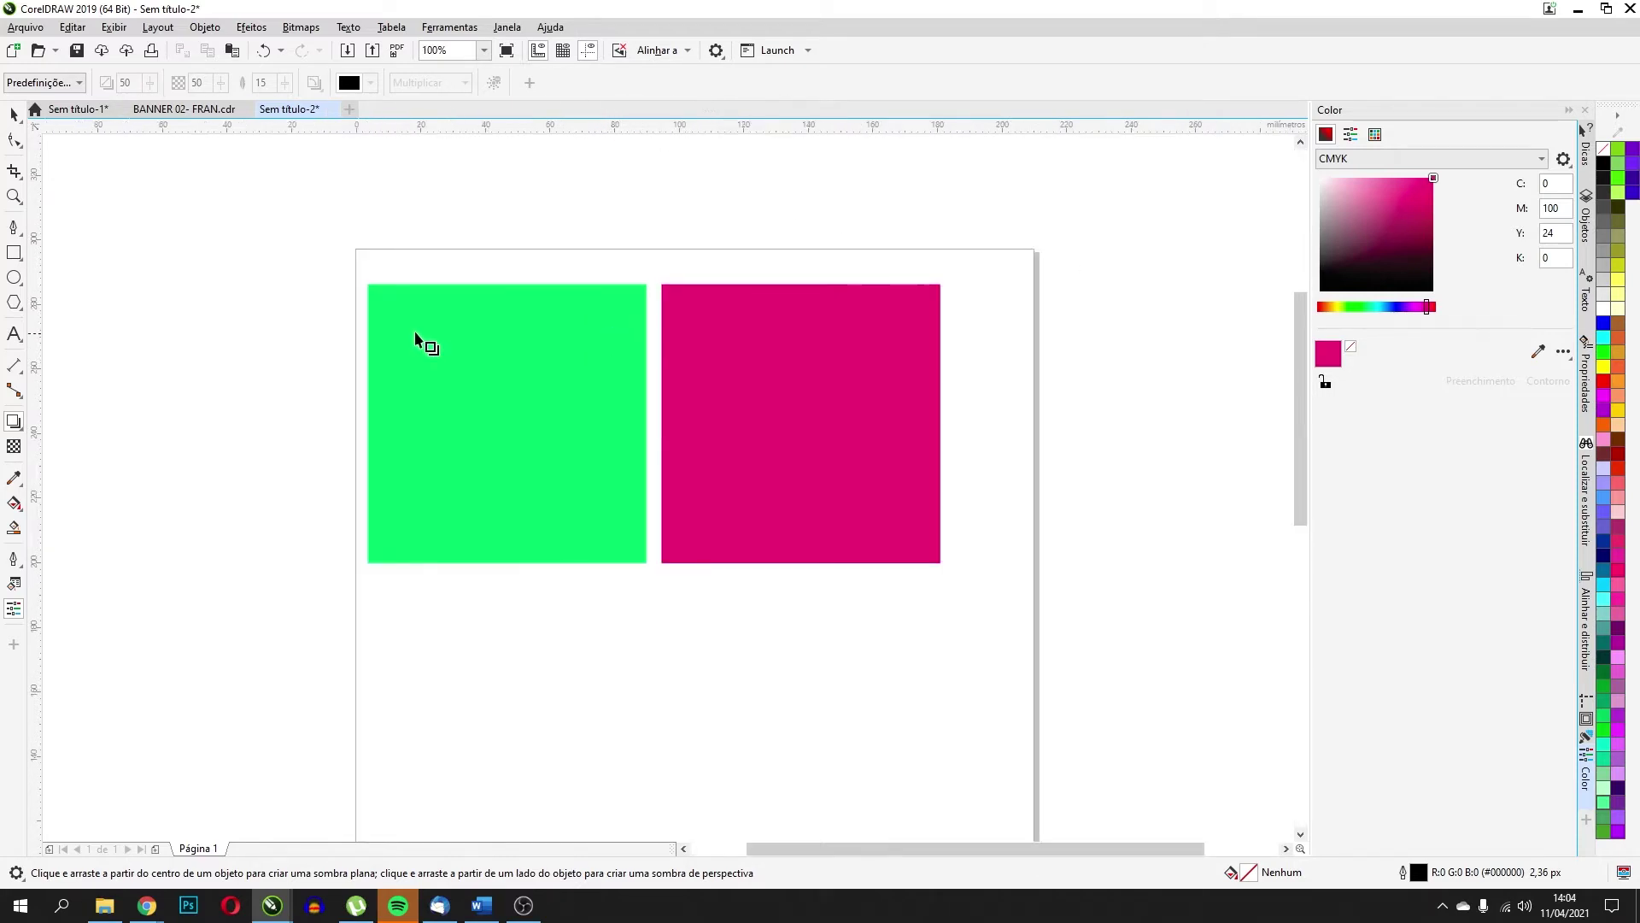
click(371, 294)
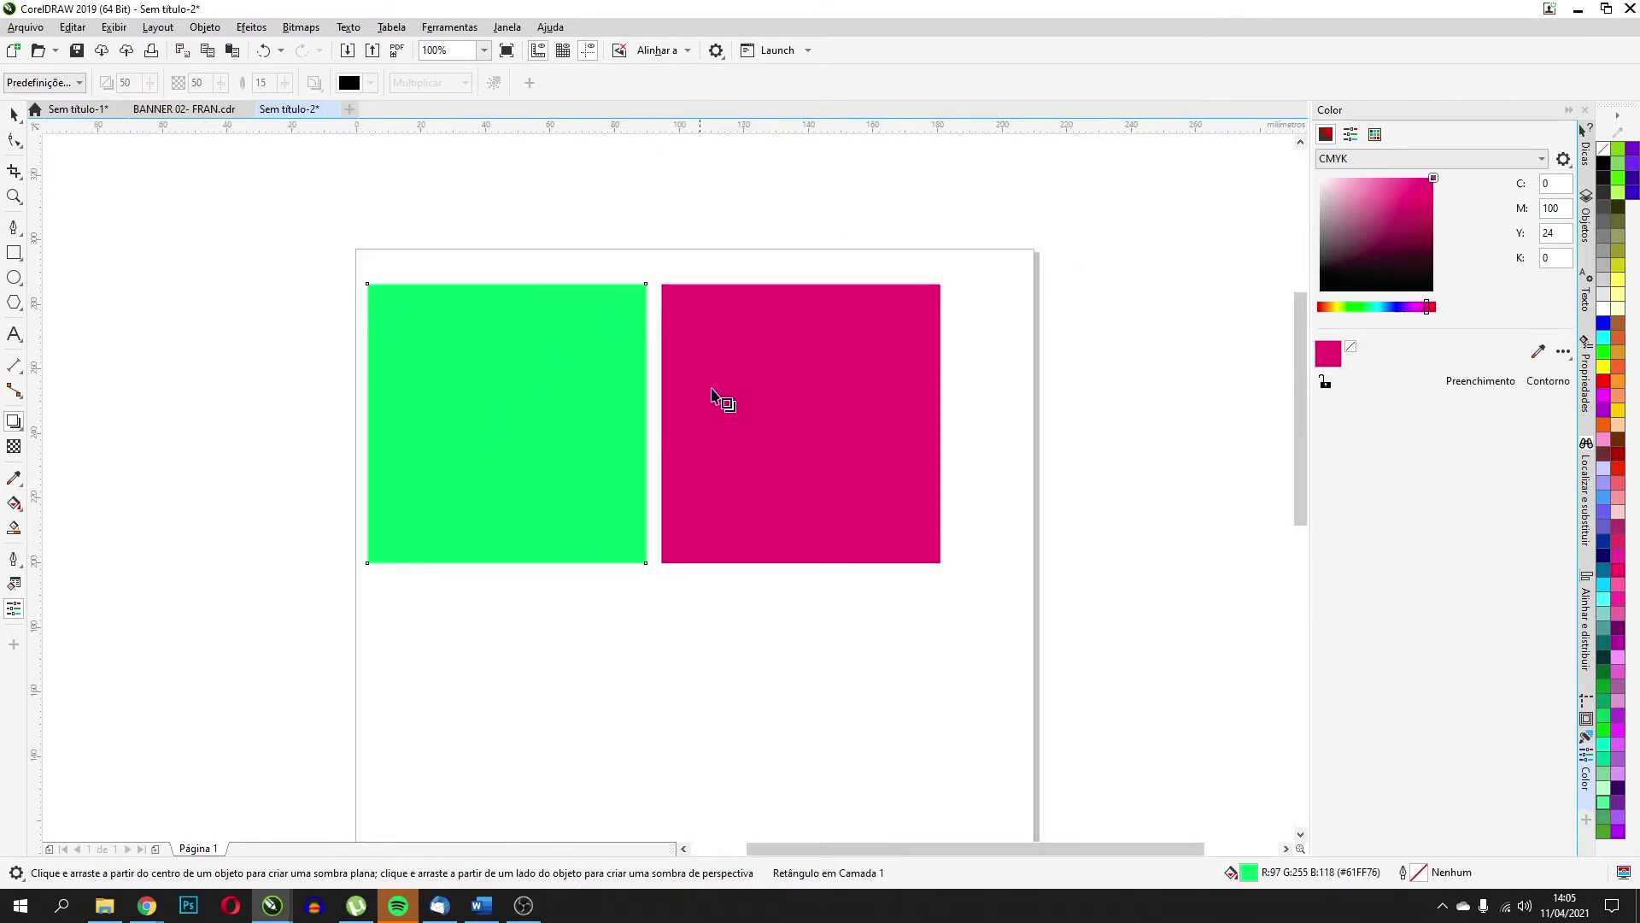
drag(381, 293, 485, 573)
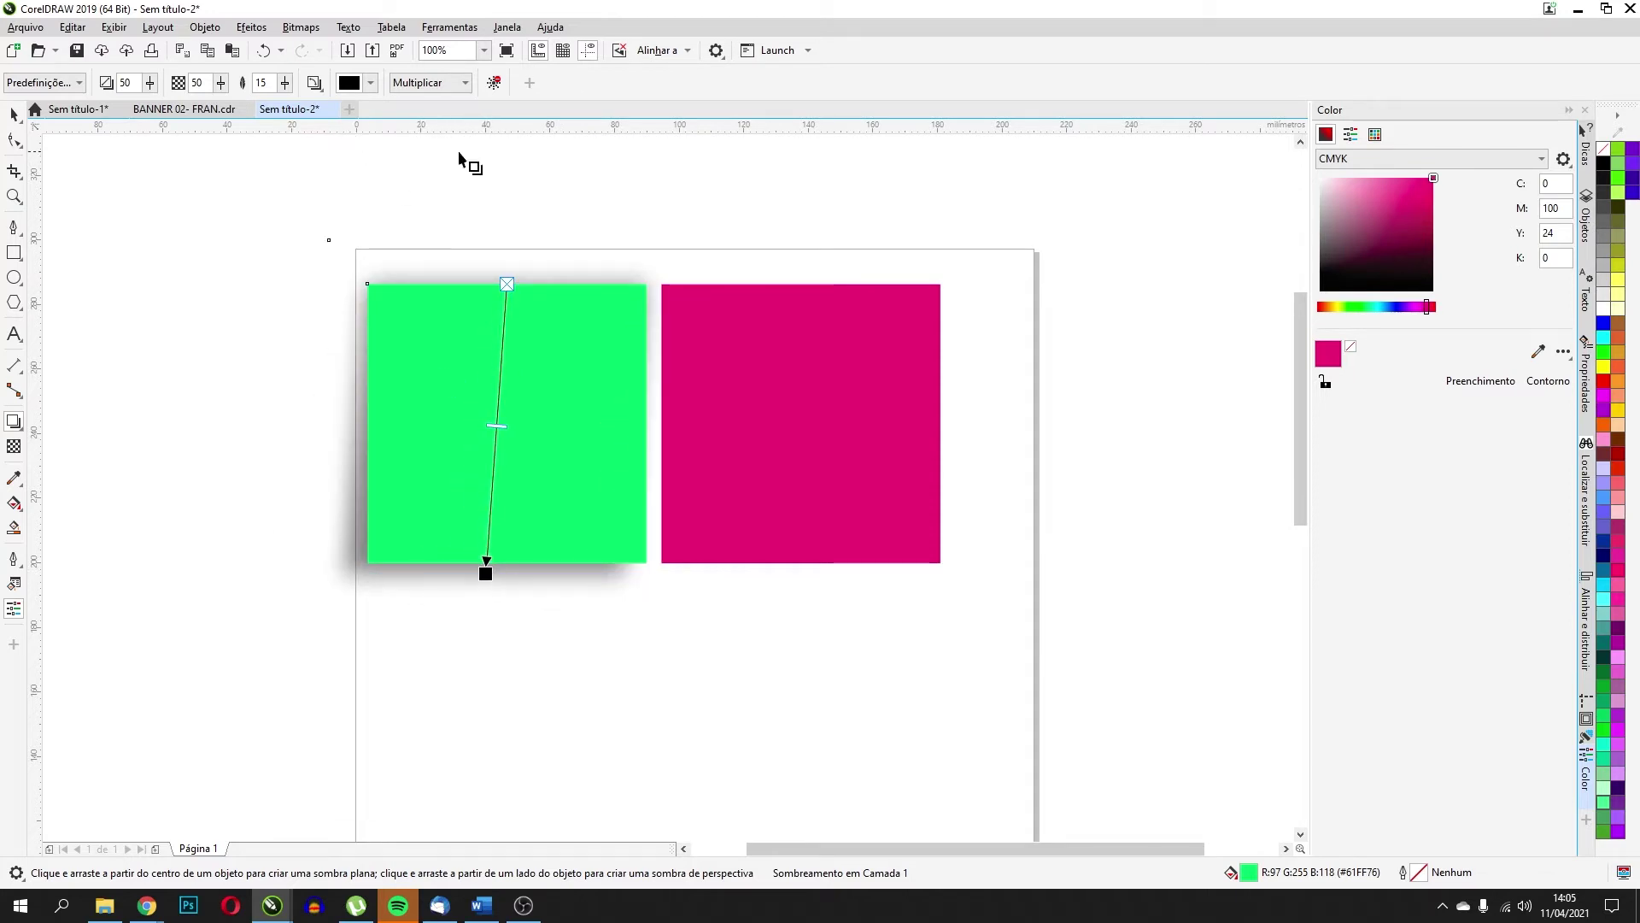
Try the shadow presets Plano acima a esquerda and Perspectiva inferior direita on the green square
click(79, 83)
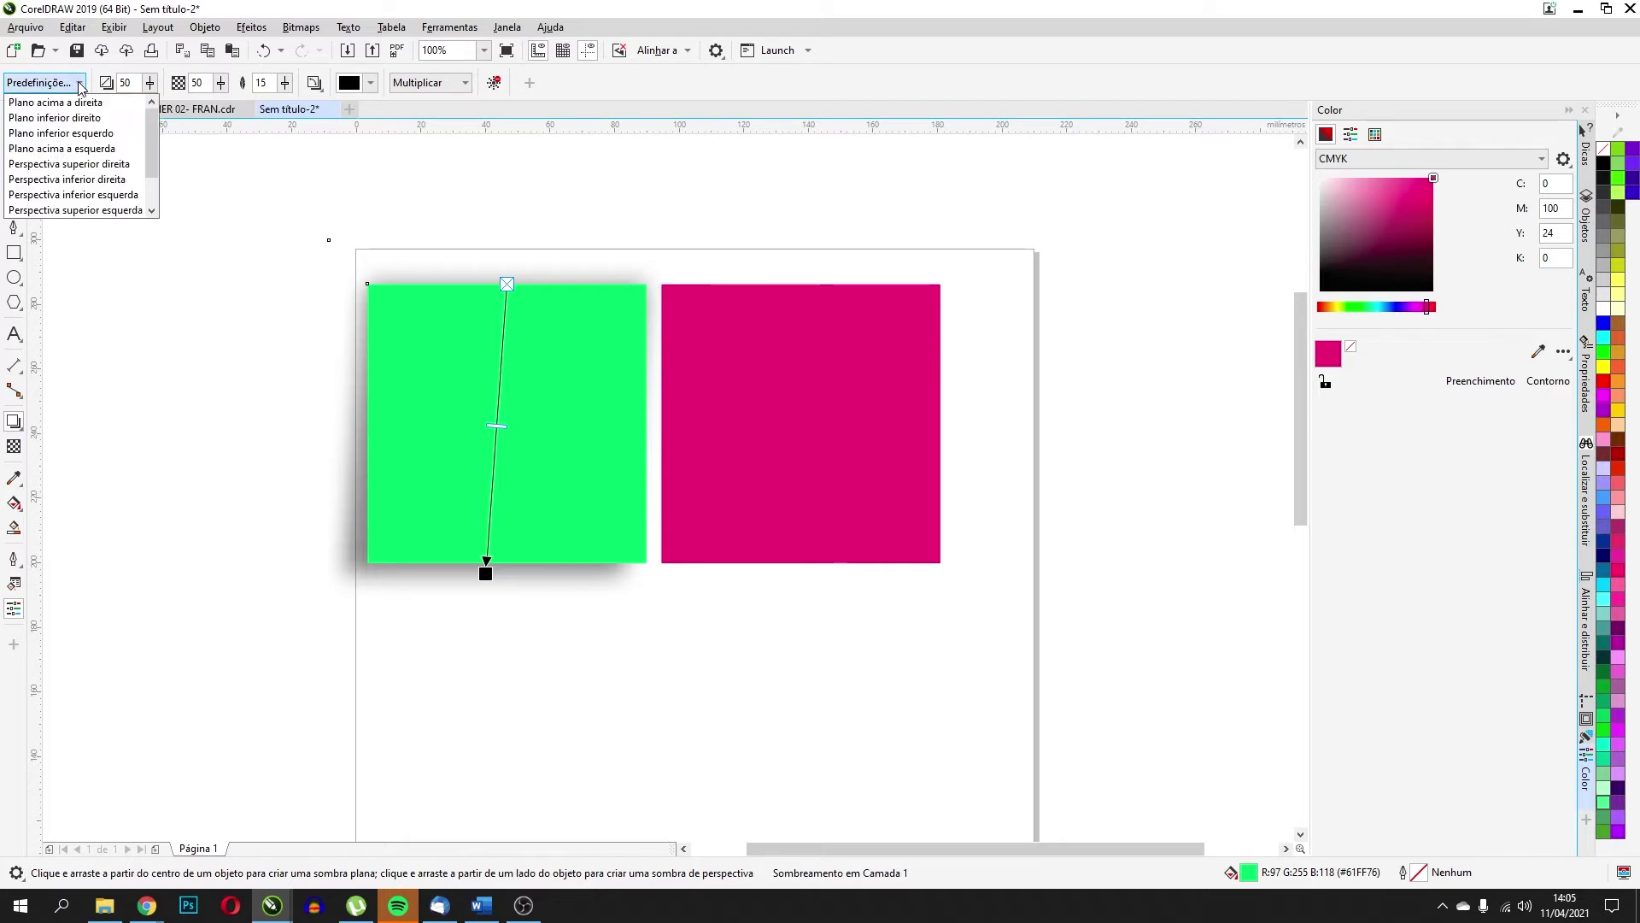
click(86, 148)
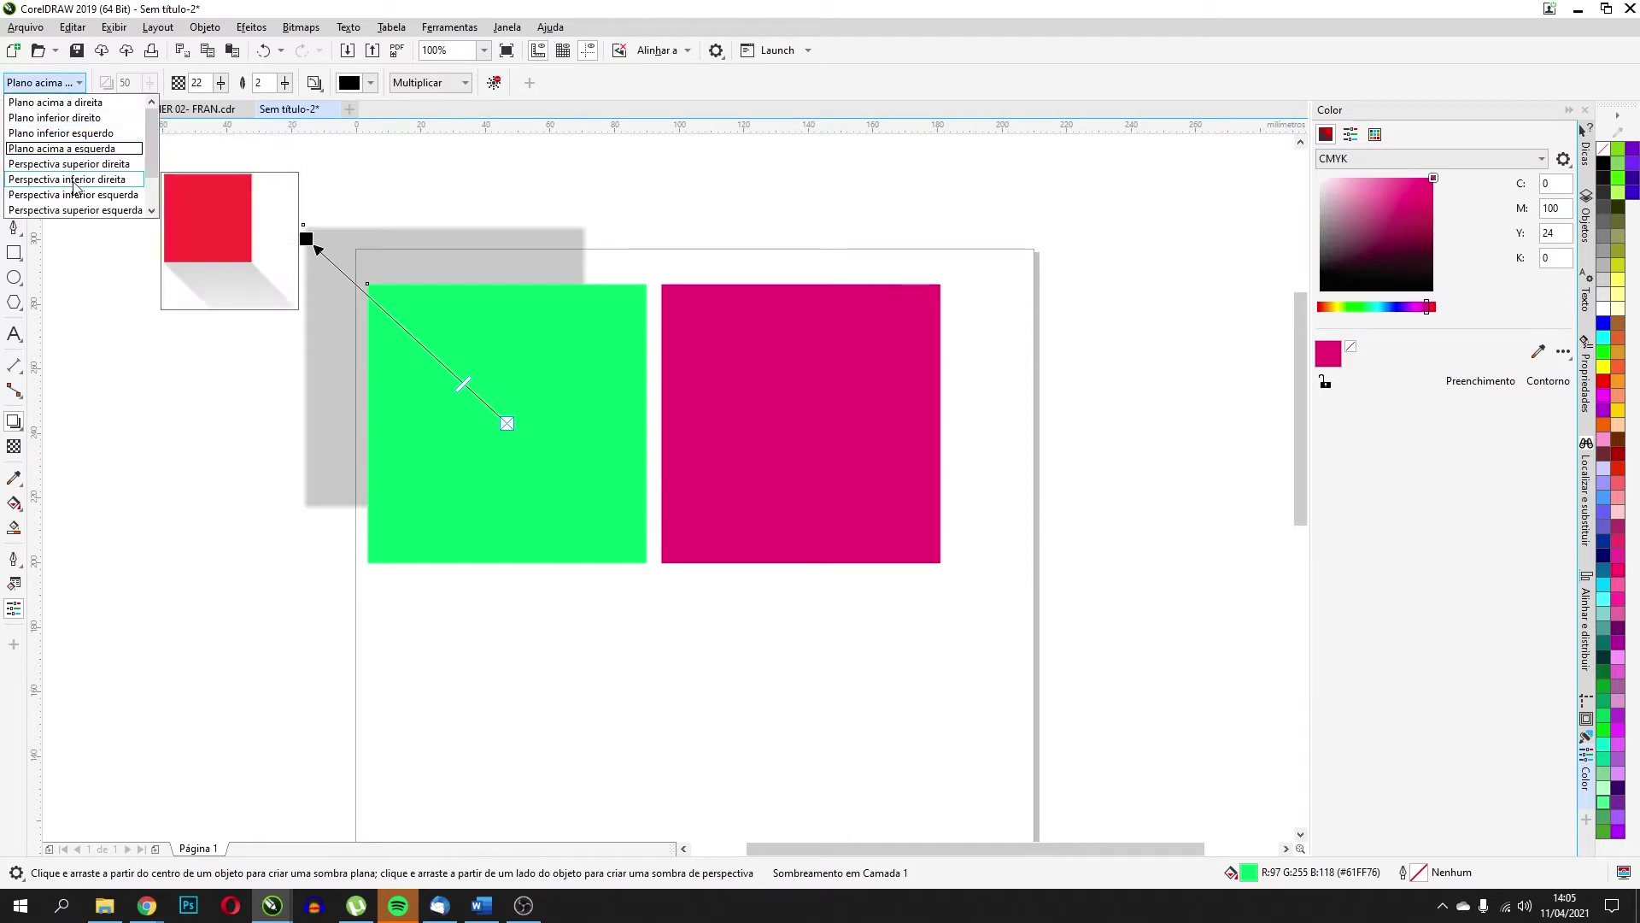
click(77, 179)
scroll(94, 160, down, 2)
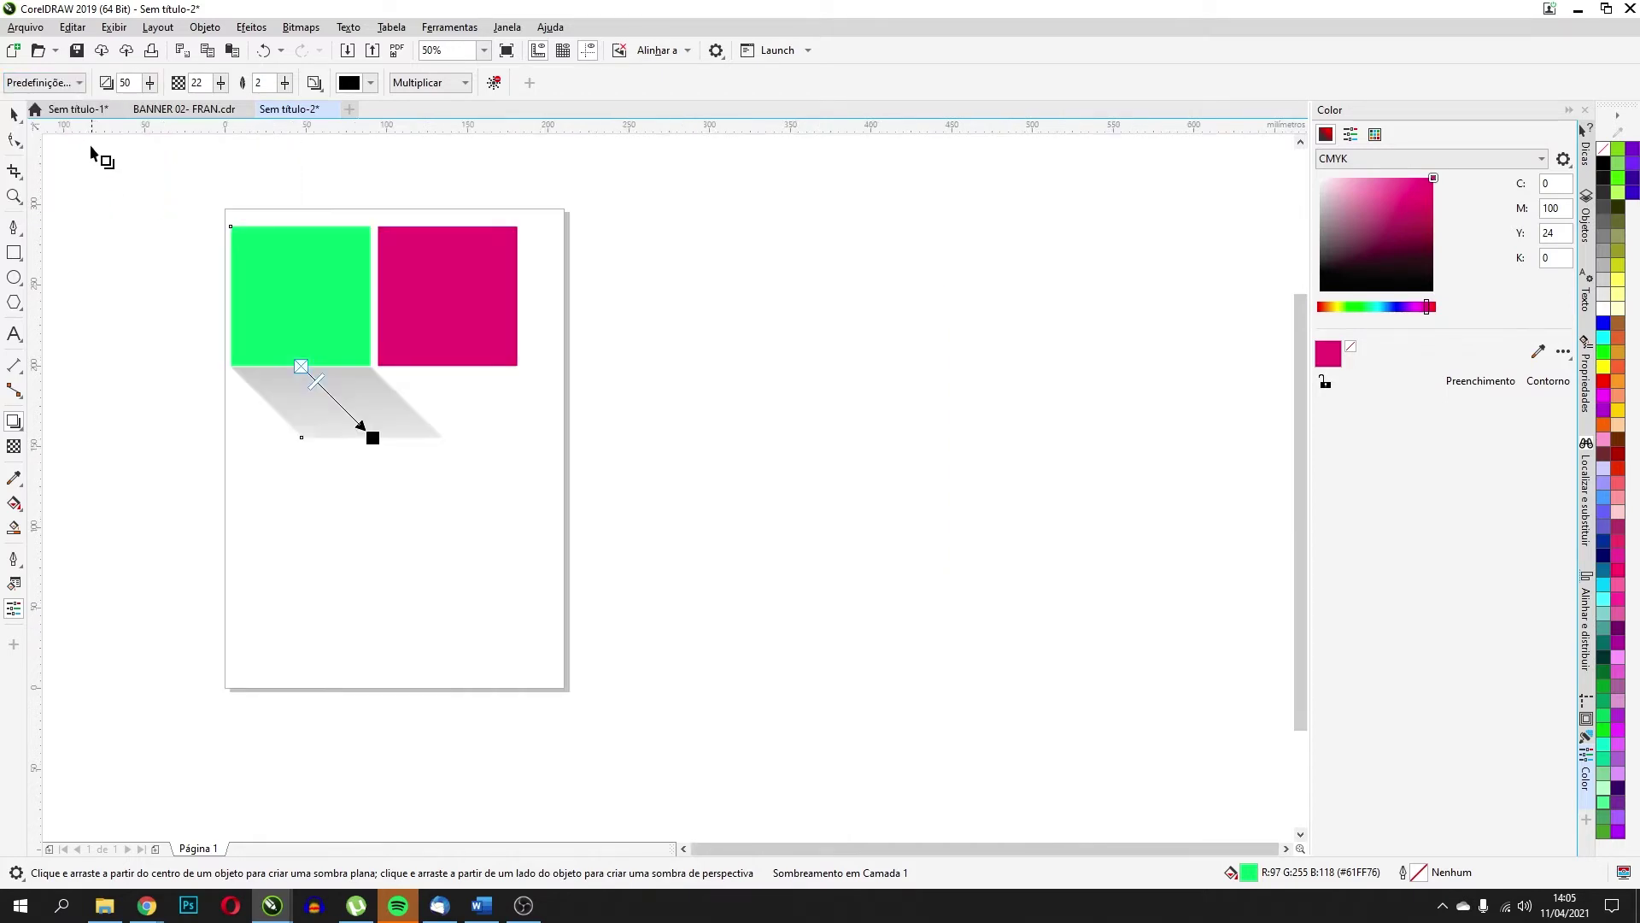
Apply the Perspectiva superior esquerda shadow preset to the green square
click(43, 82)
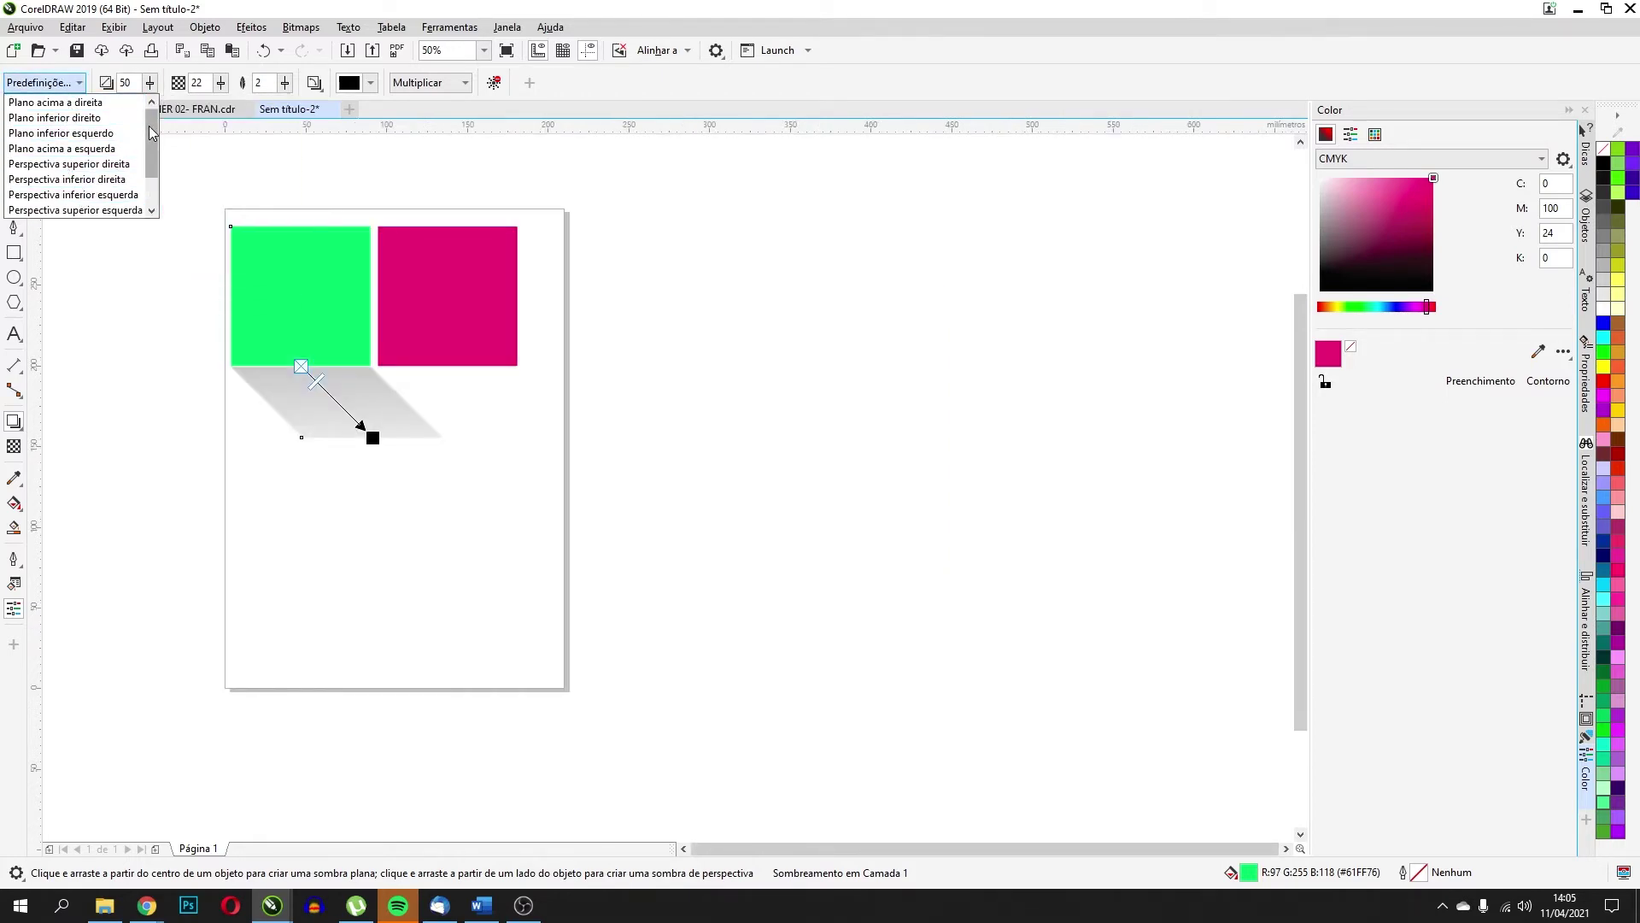
scroll(94, 188, down, 1)
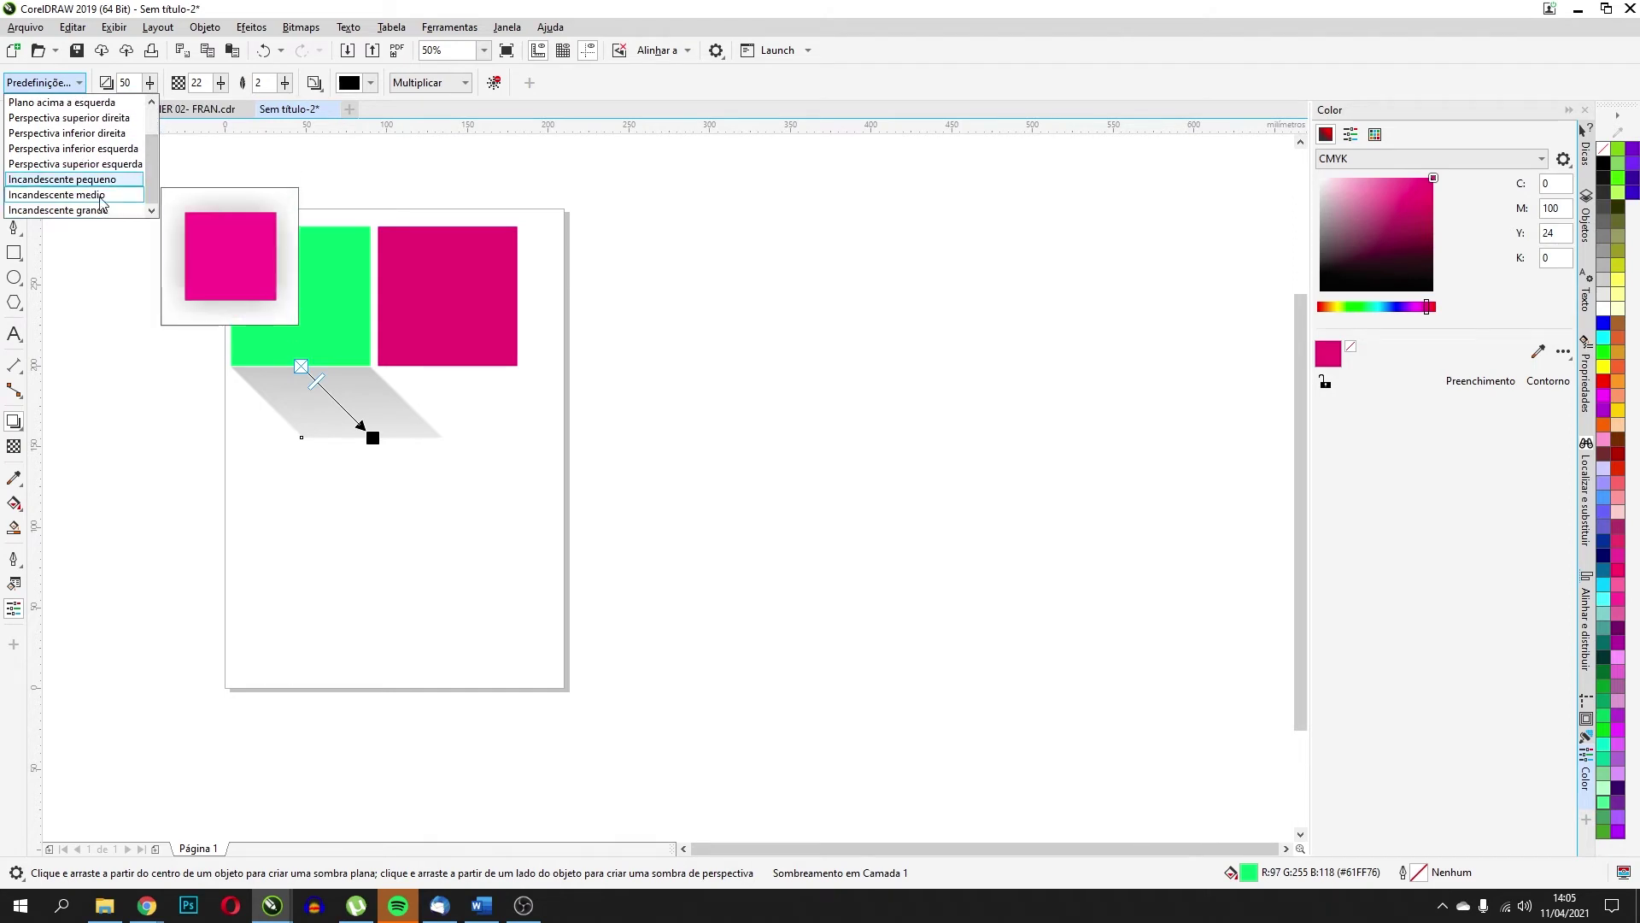
click(89, 164)
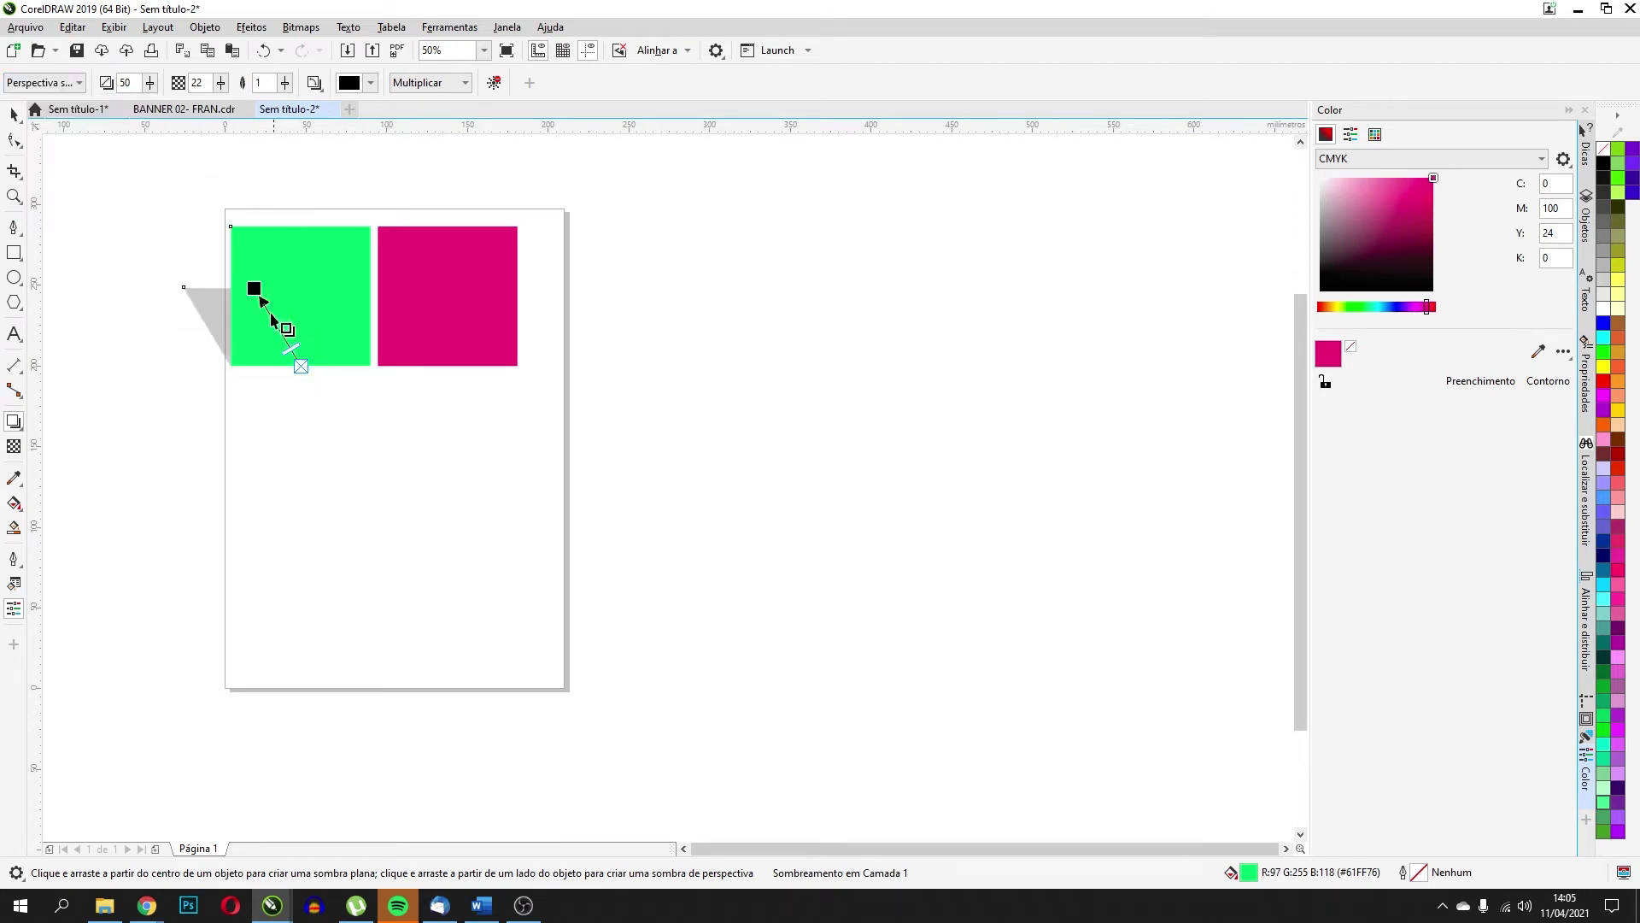
Redirect the green square's shadow downward from its top edge, try a shadow stretch of 49, and undo and redo the changes
drag(393, 394, 366, 322)
scroll(351, 293, up, 1)
click(152, 85)
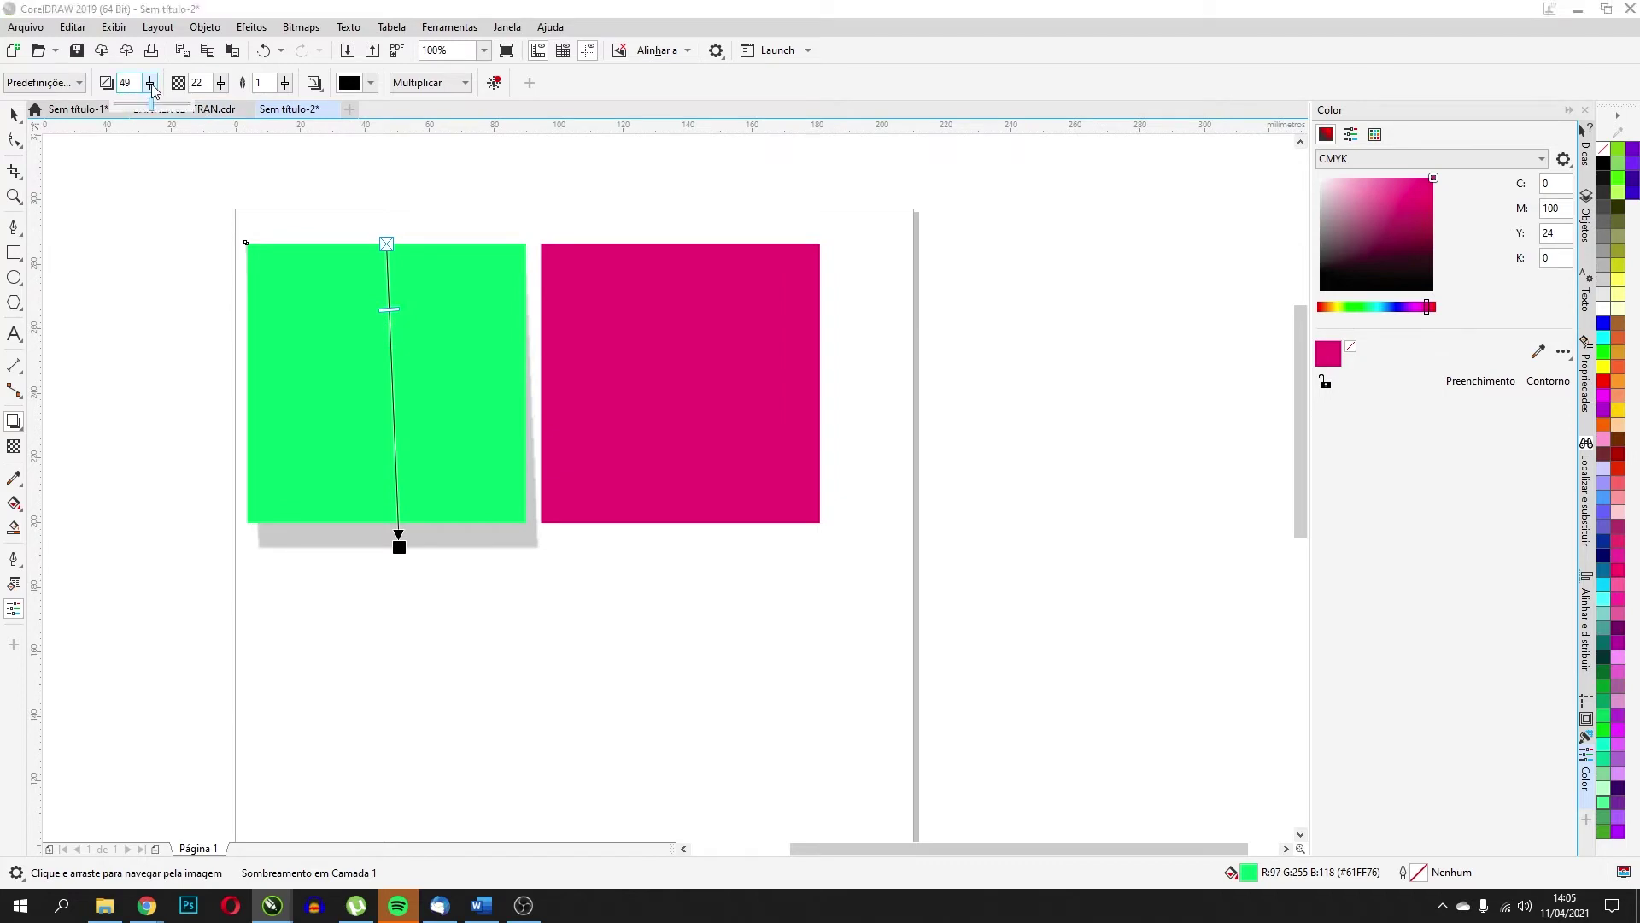
key(ctrl+z)
key(ctrl+z)
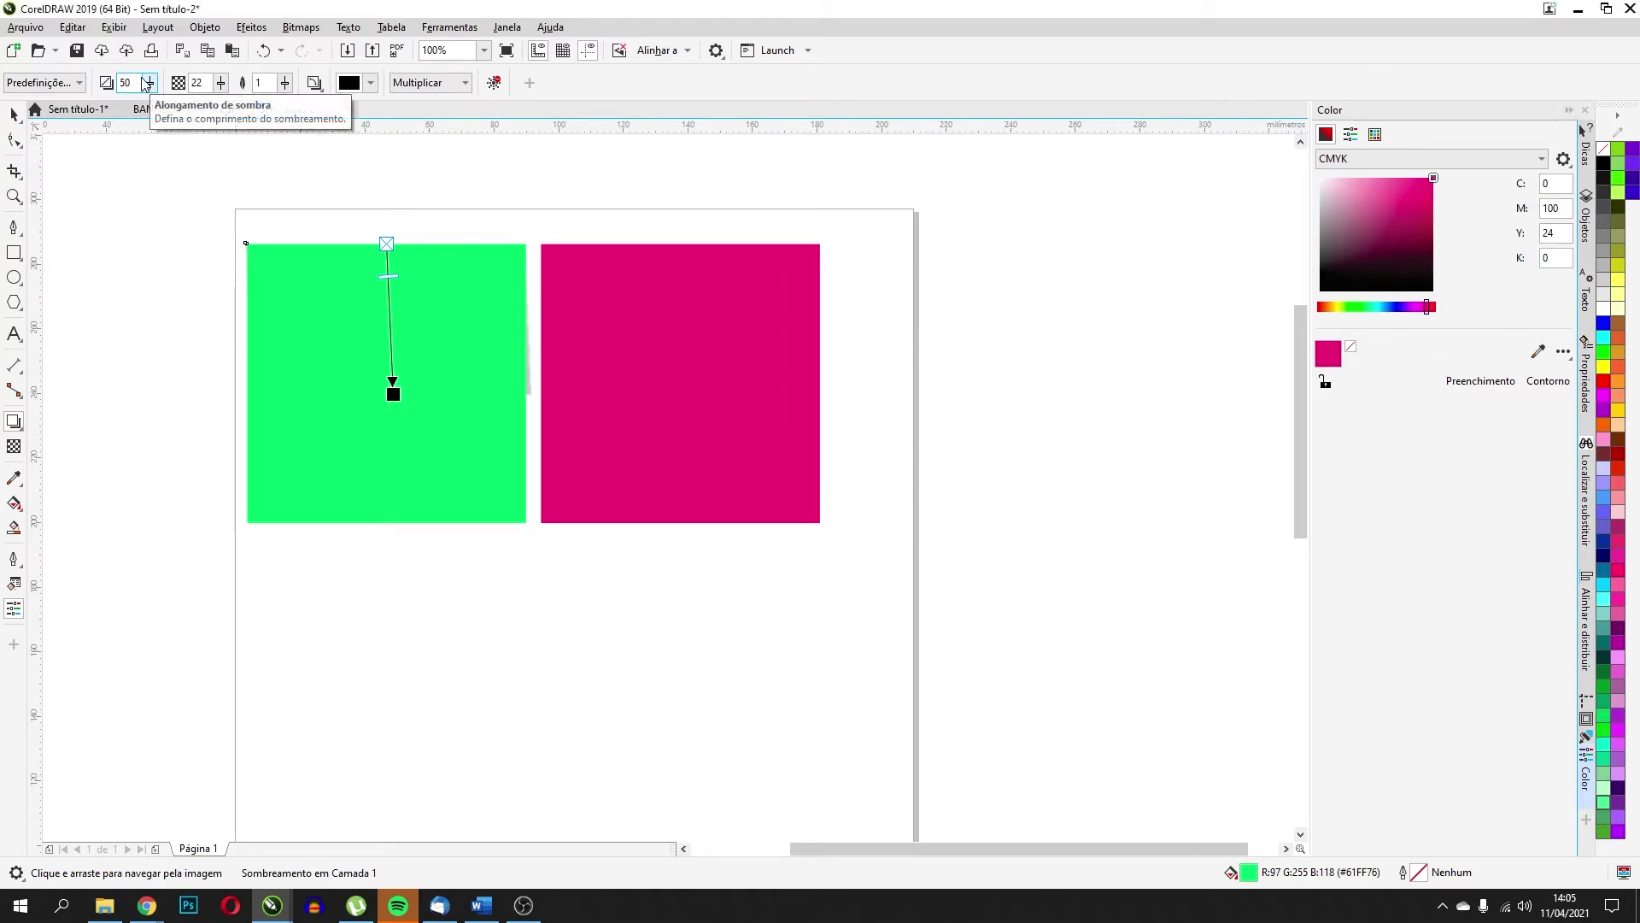
key(ctrl+shift+z)
Set the shadow opacity to 49 and cast the shadow flat below the green square from its centre
mouse_move(226, 85)
mouse_down()
mouse_move(211, 86)
mouse_move(247, 96)
mouse_up()
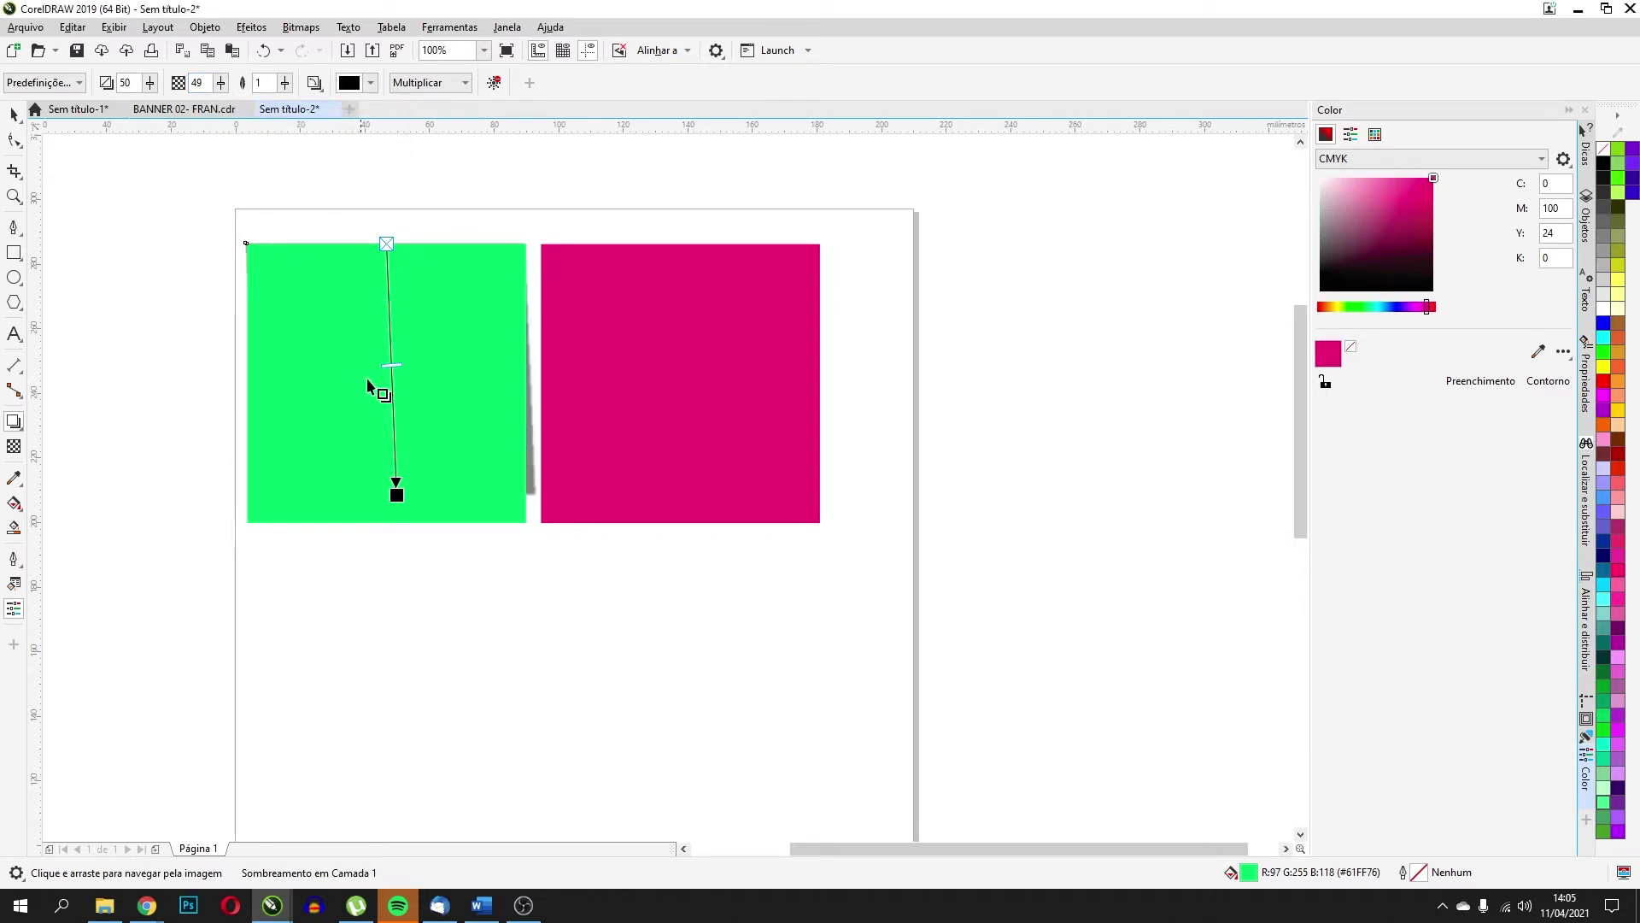
drag(384, 382, 379, 584)
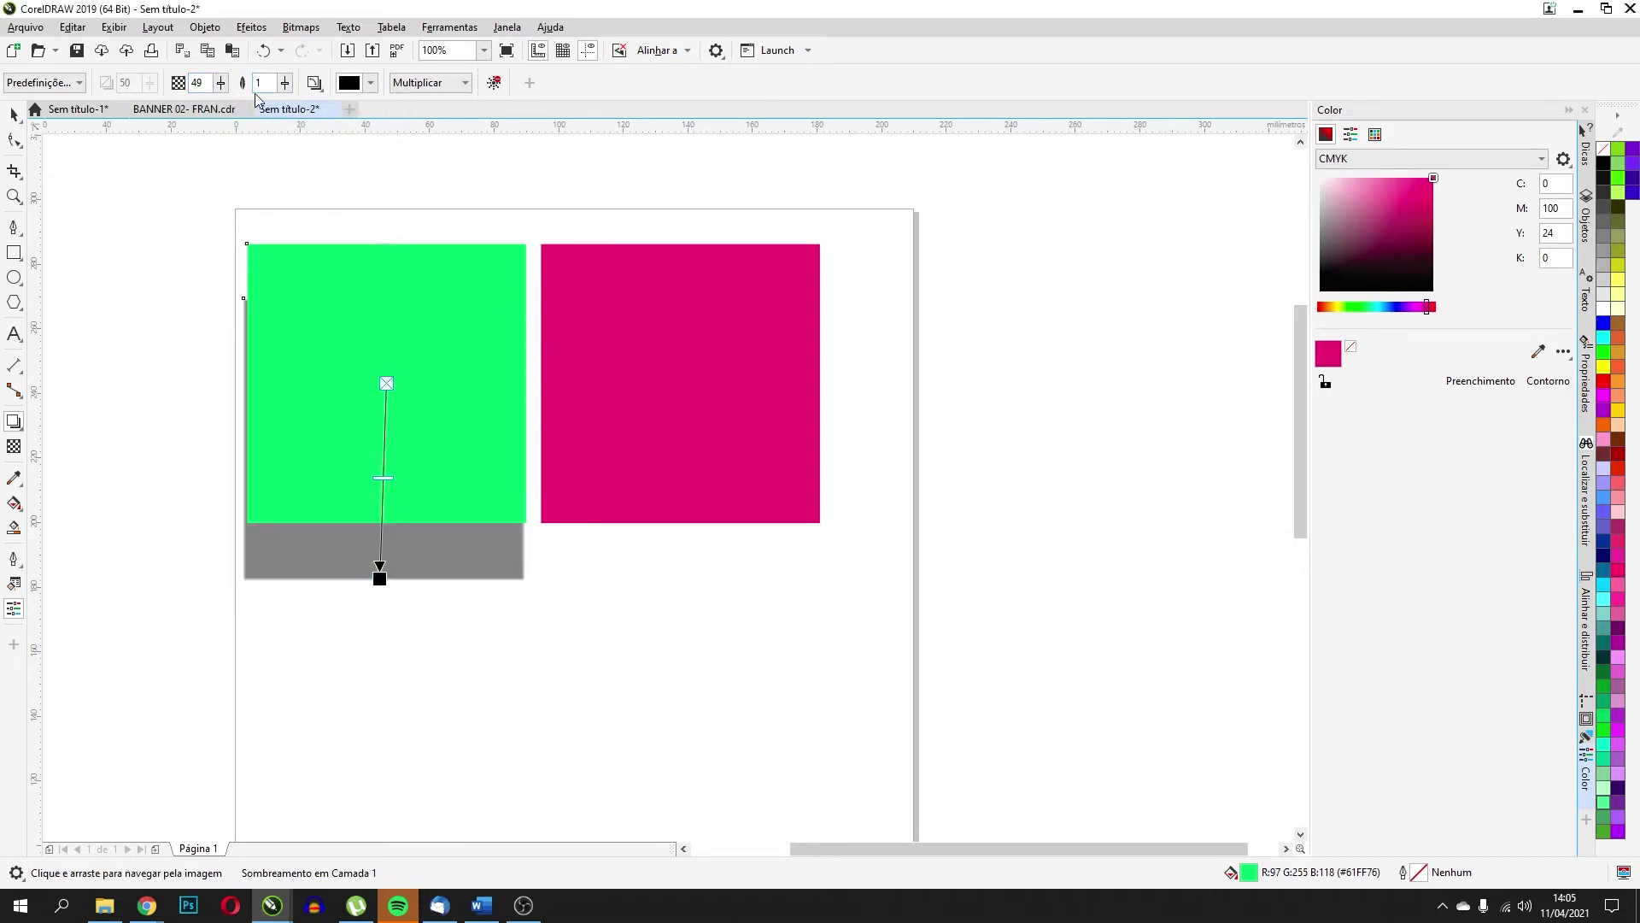
Set the shadow opacity to 11 and reshape it to run from the green square's top edge to just below its bottom edge
click(226, 86)
drag(228, 92, 156, 85)
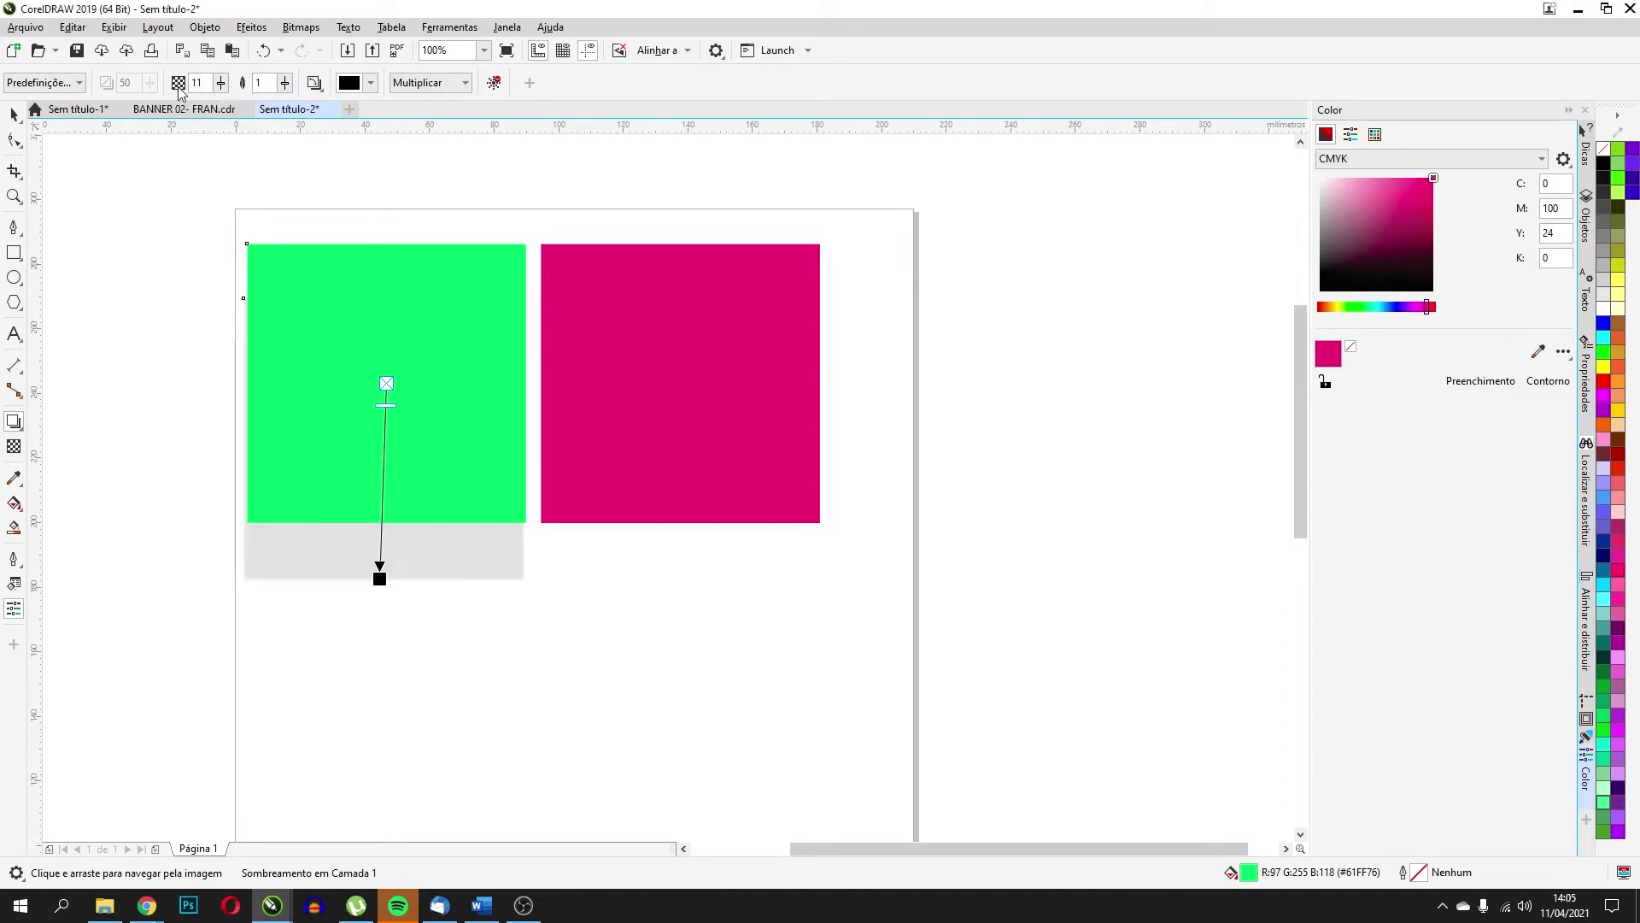
drag(454, 524, 392, 530)
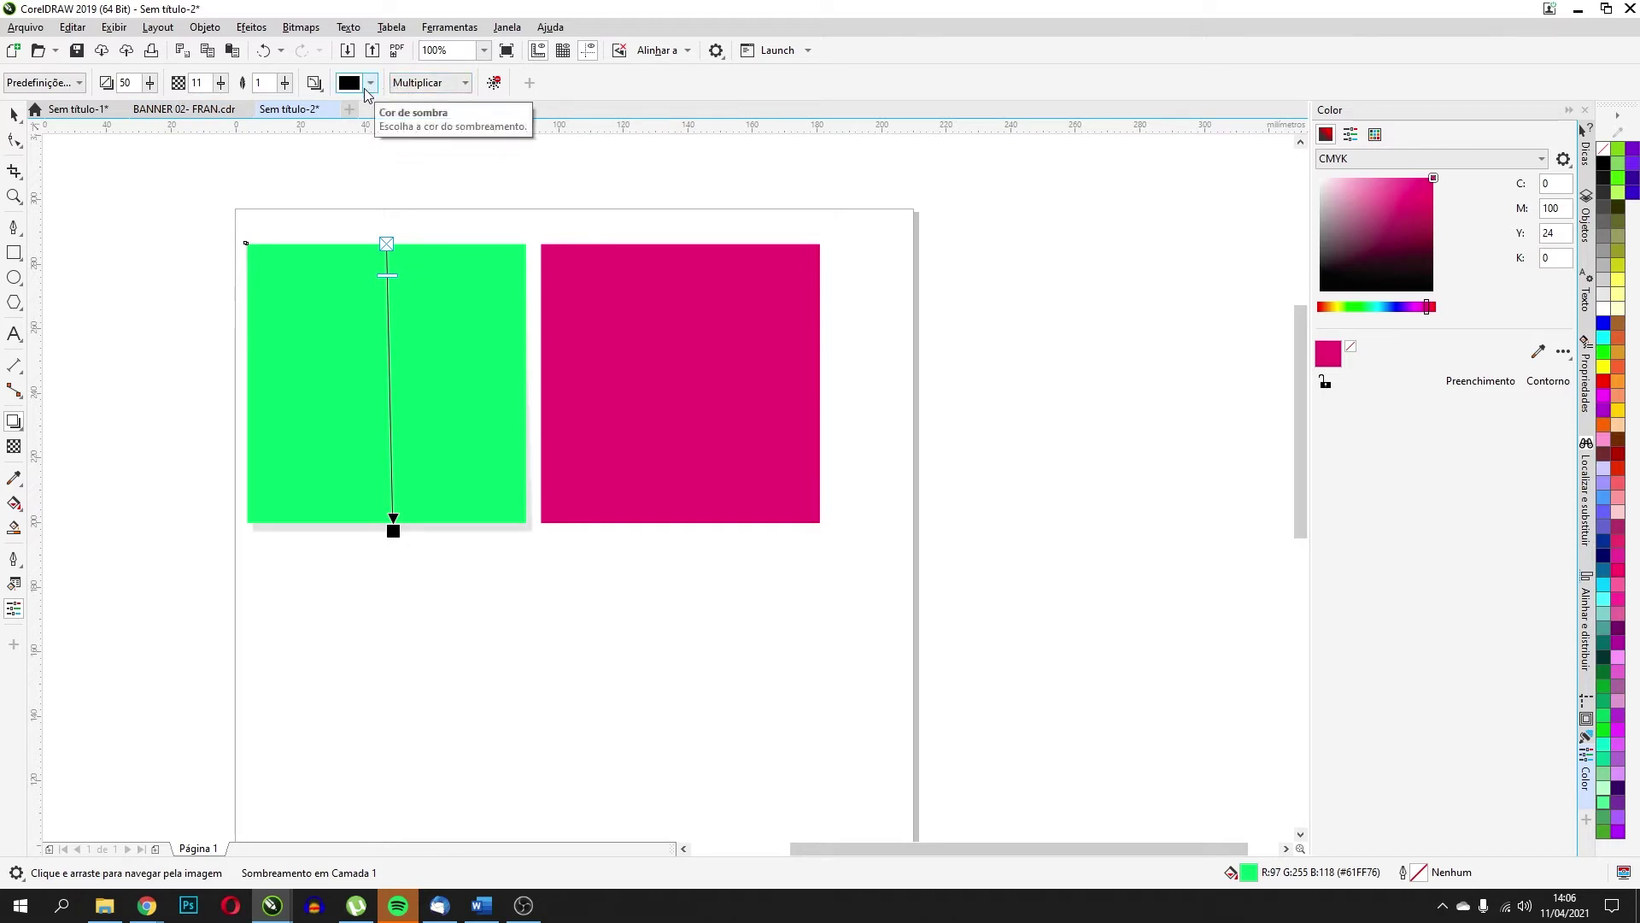
Try magenta and brown from the standard CMYK palette as the shadow colour
click(370, 83)
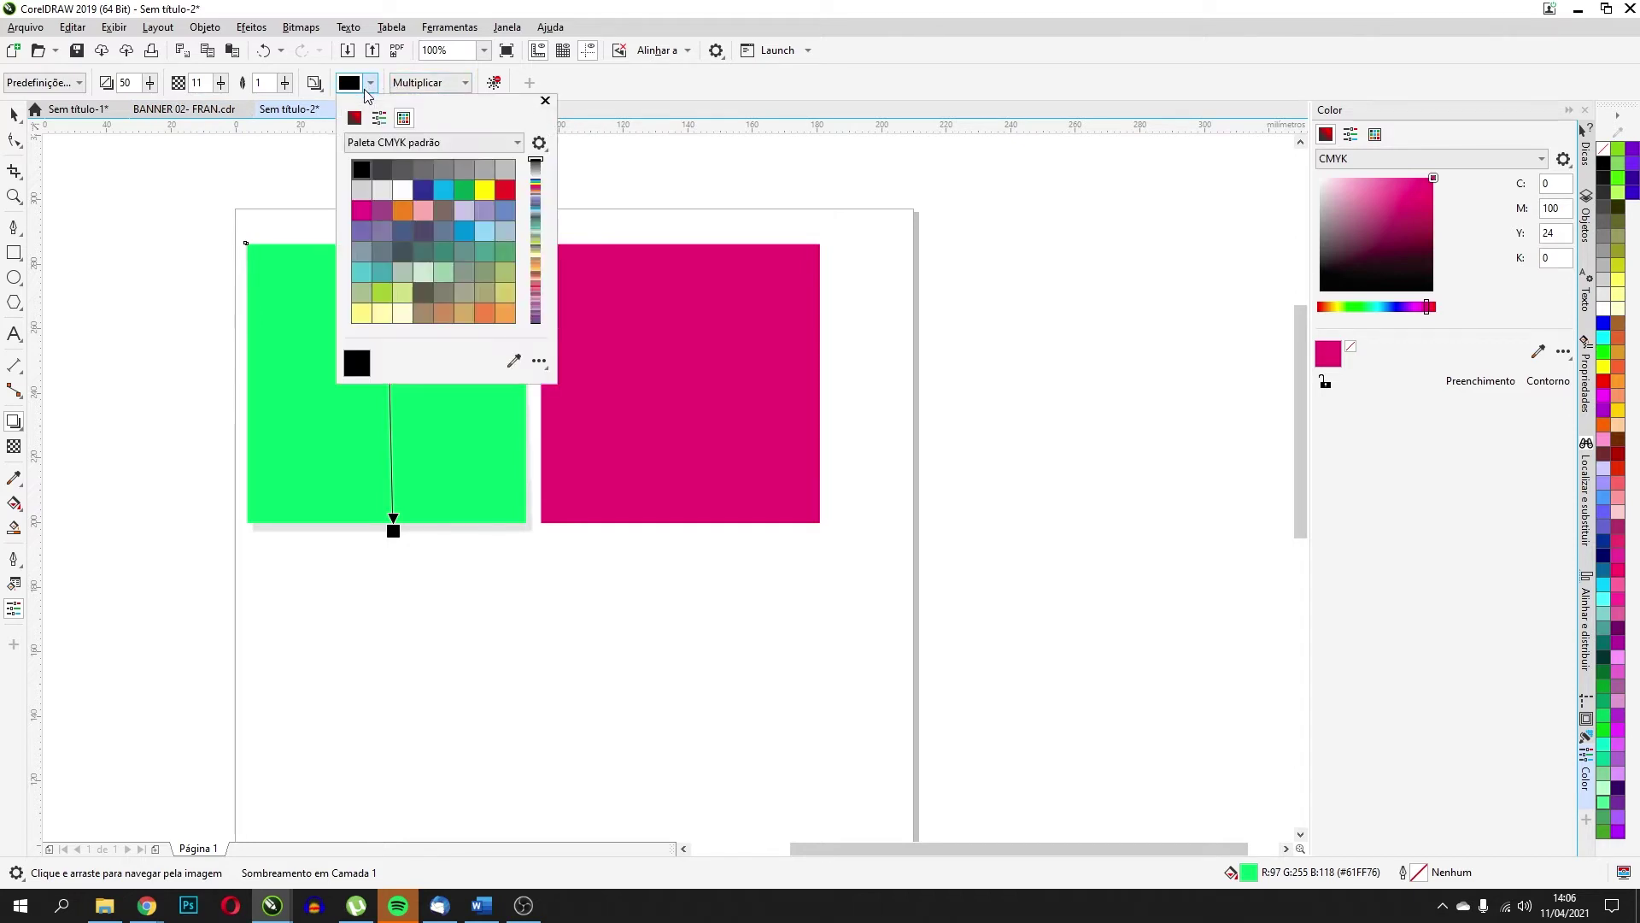
click(363, 212)
click(424, 313)
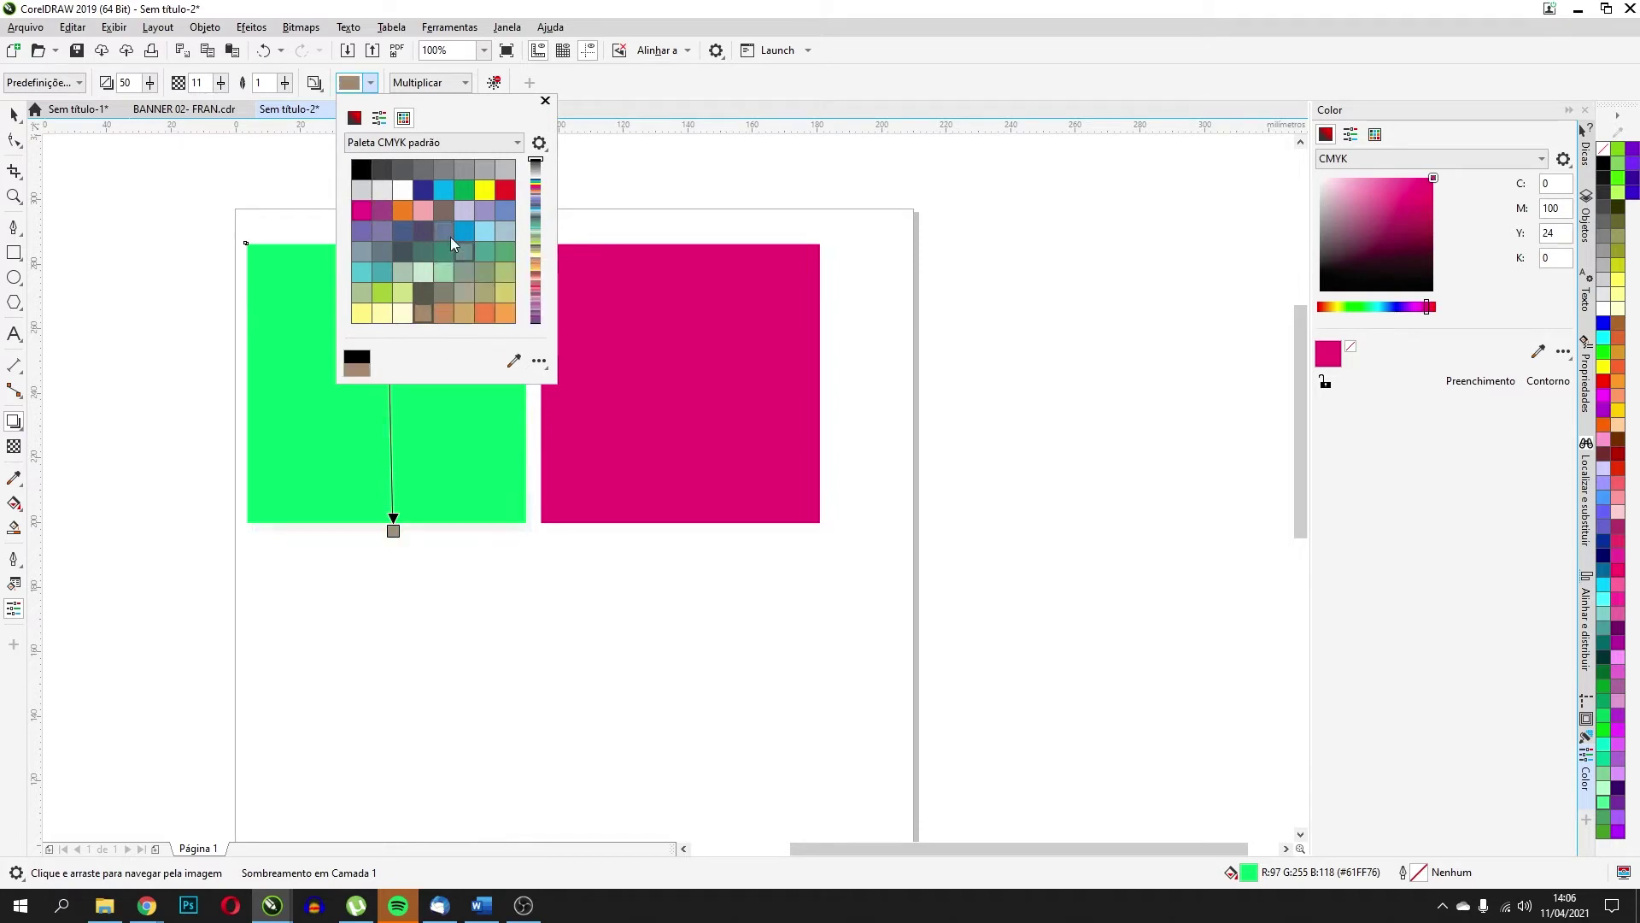
Mix a dark purple shadow colour with CMYK values C 71, M 82, Y 15, K 40
click(380, 122)
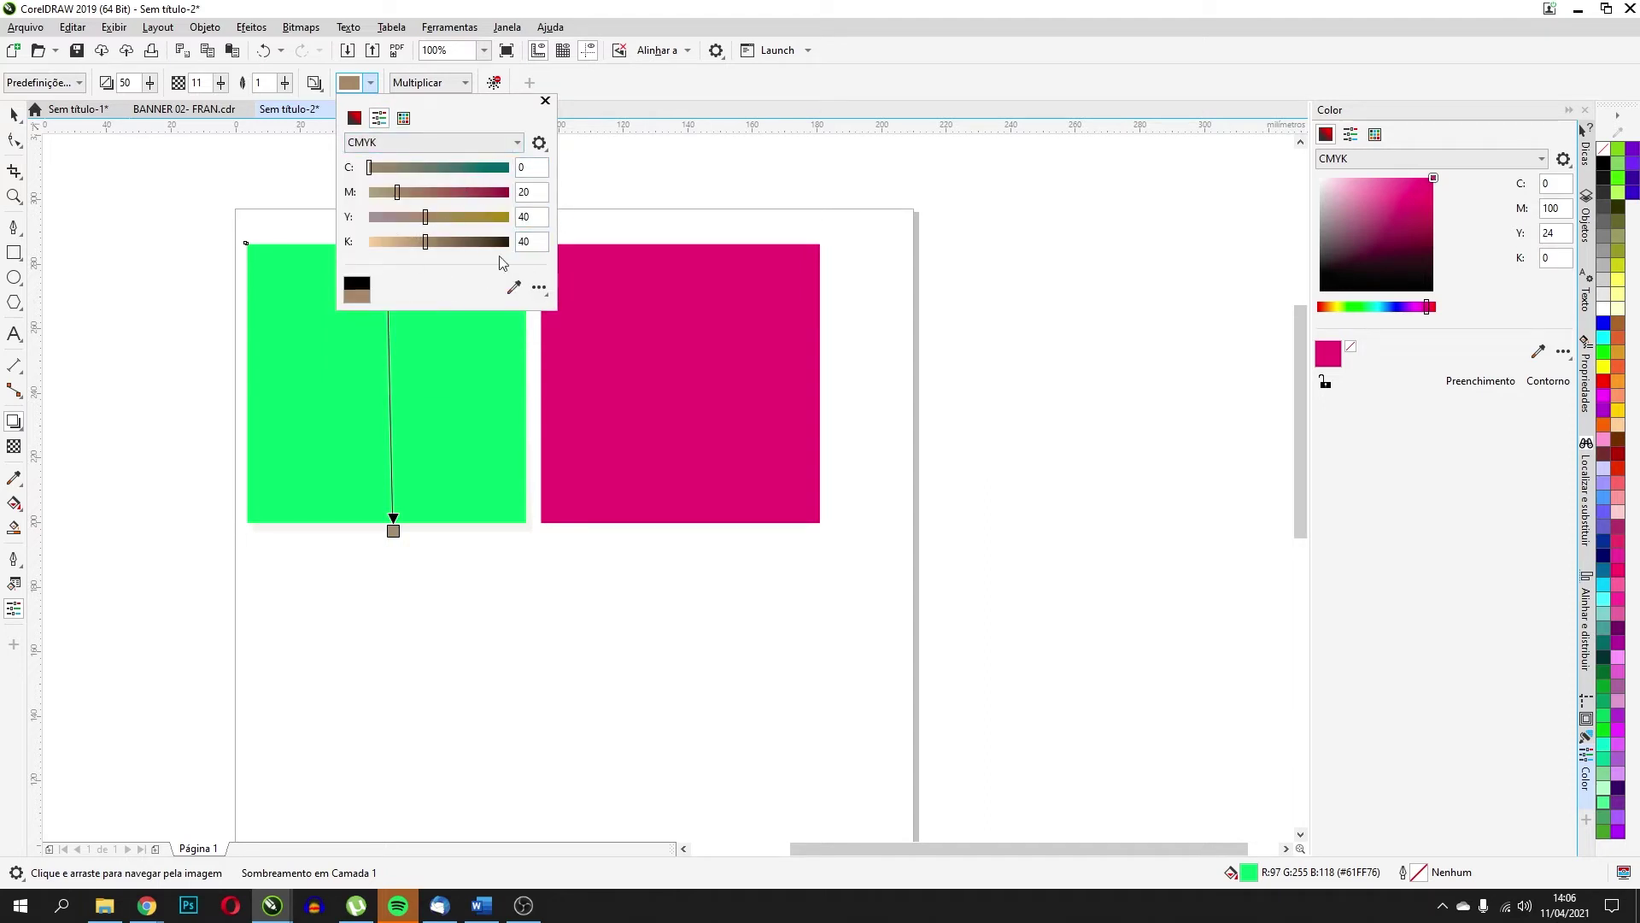
click(468, 167)
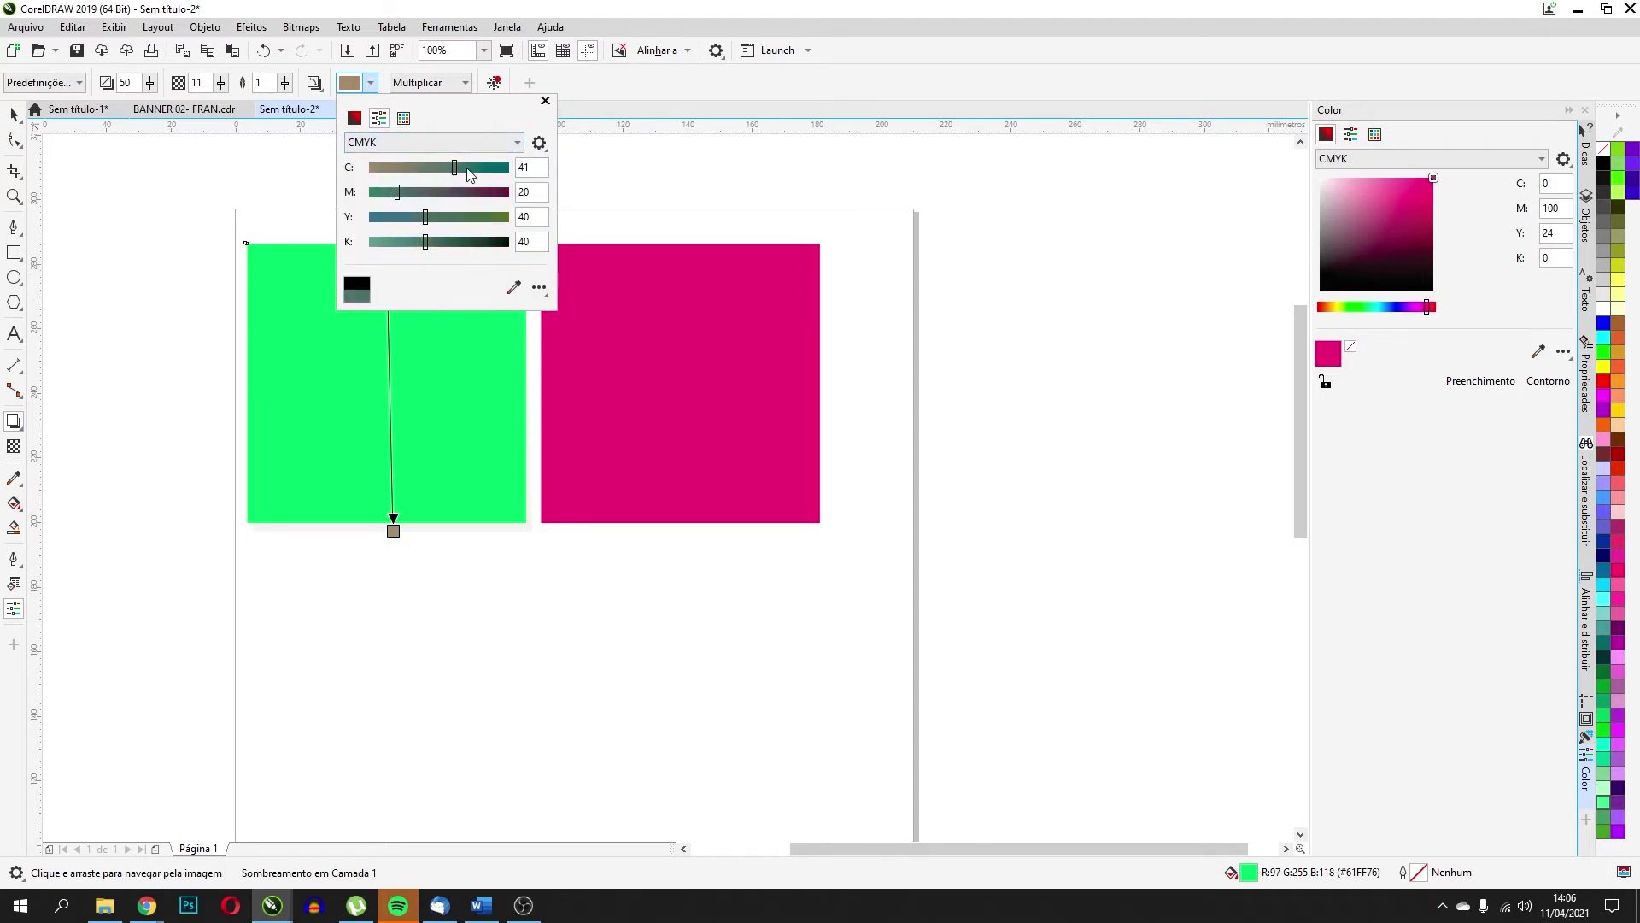
click(483, 191)
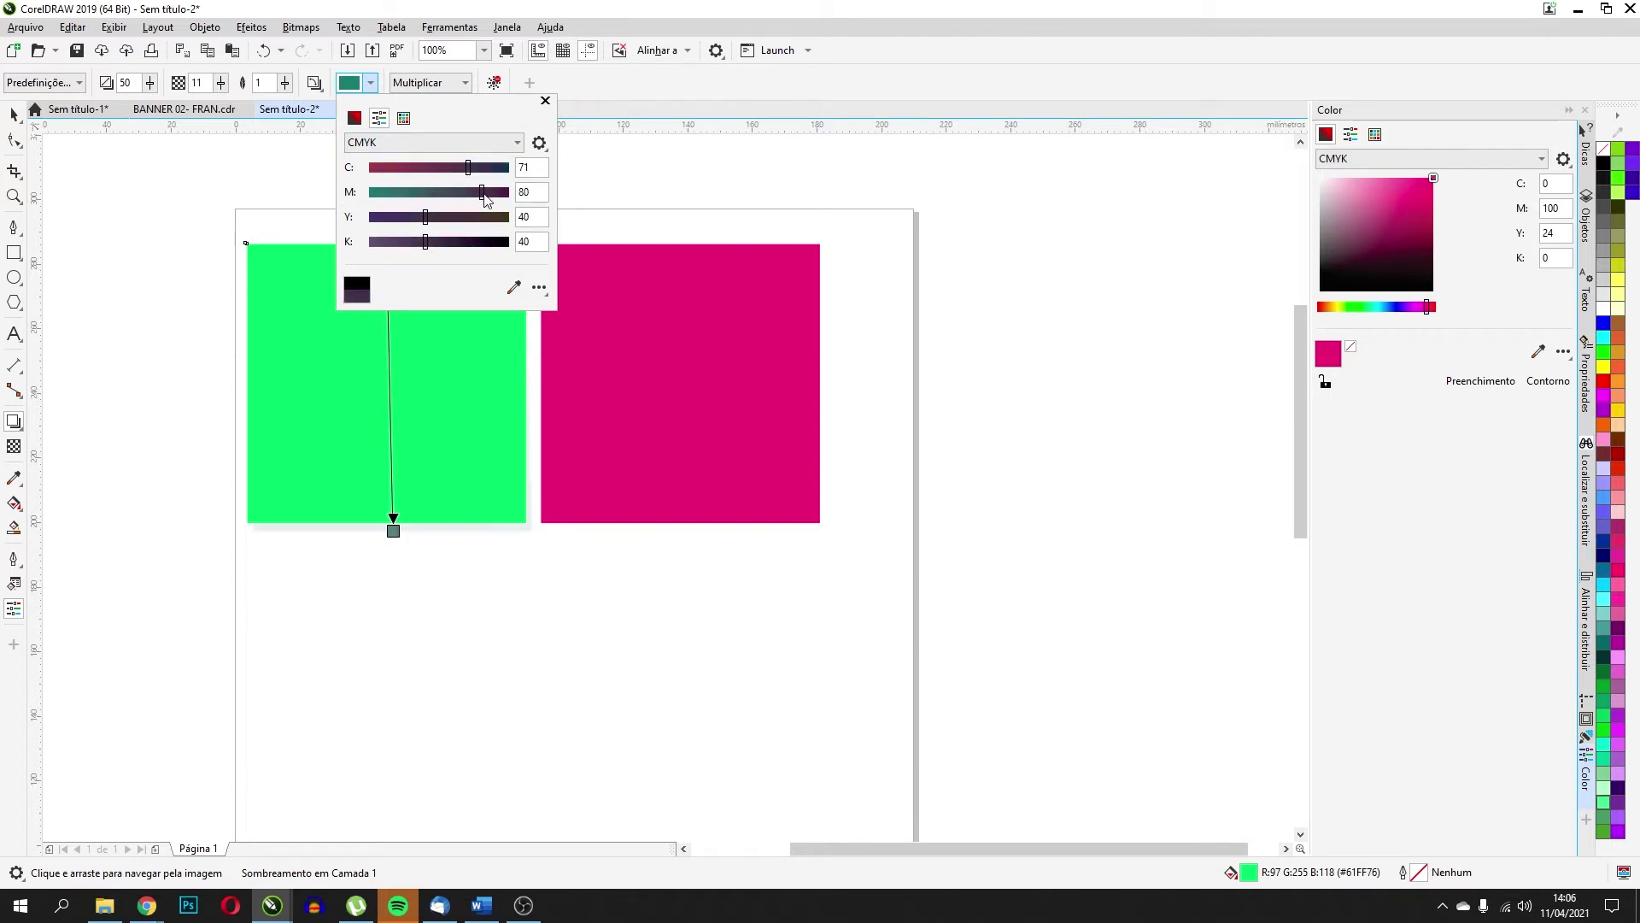
Sample the pink square's fill with the eyedropper as the shadow colour
click(514, 288)
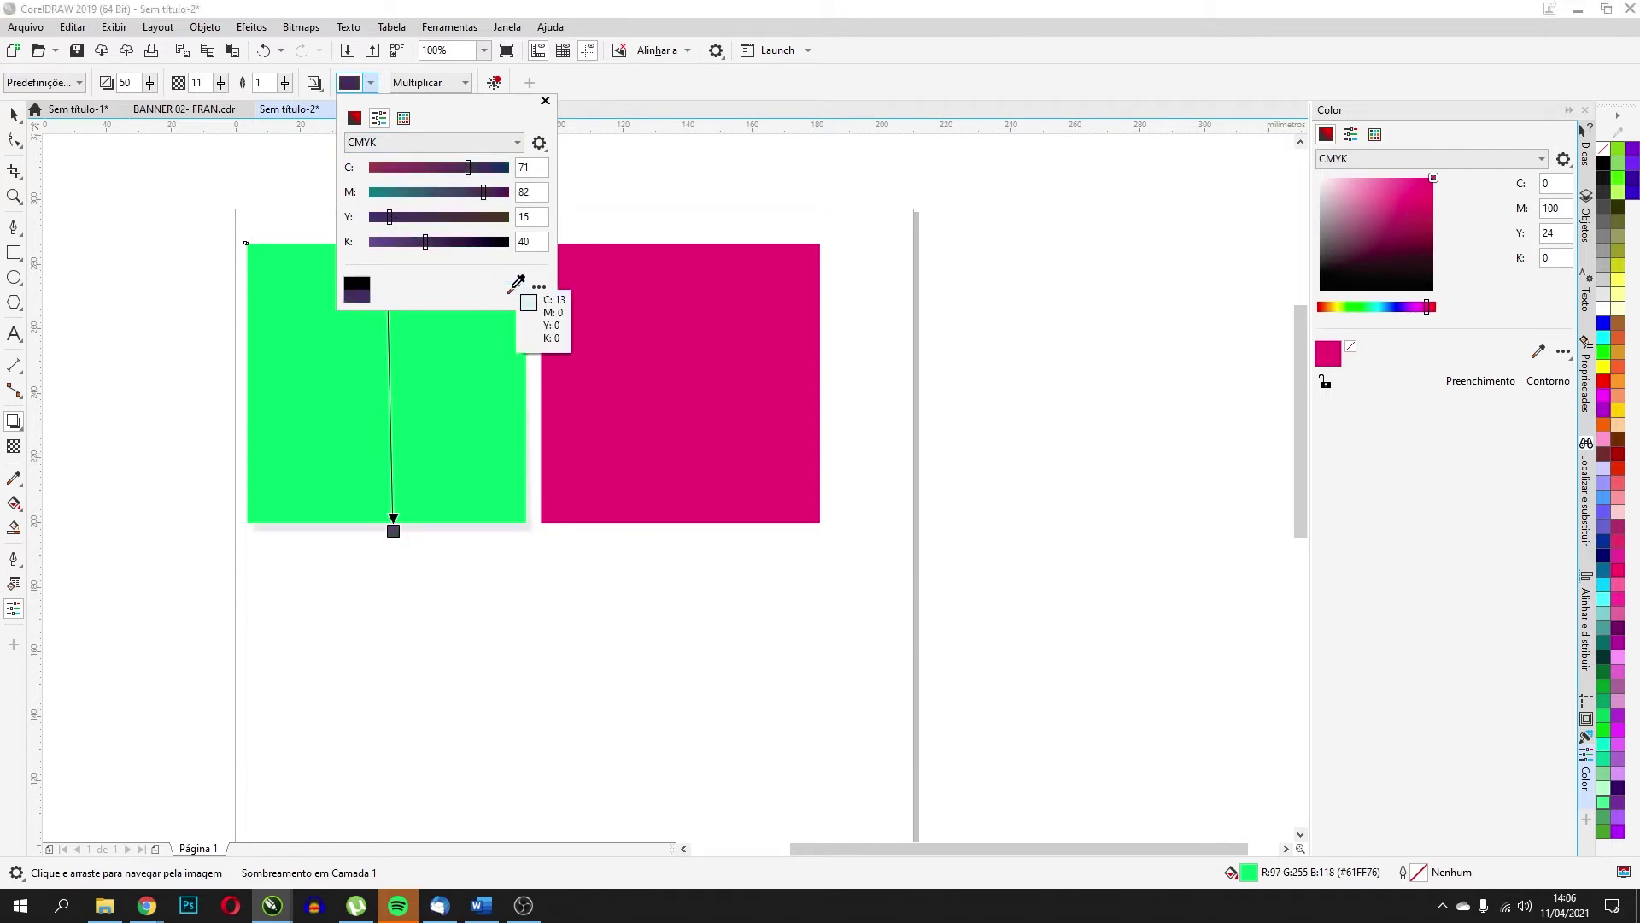
click(658, 313)
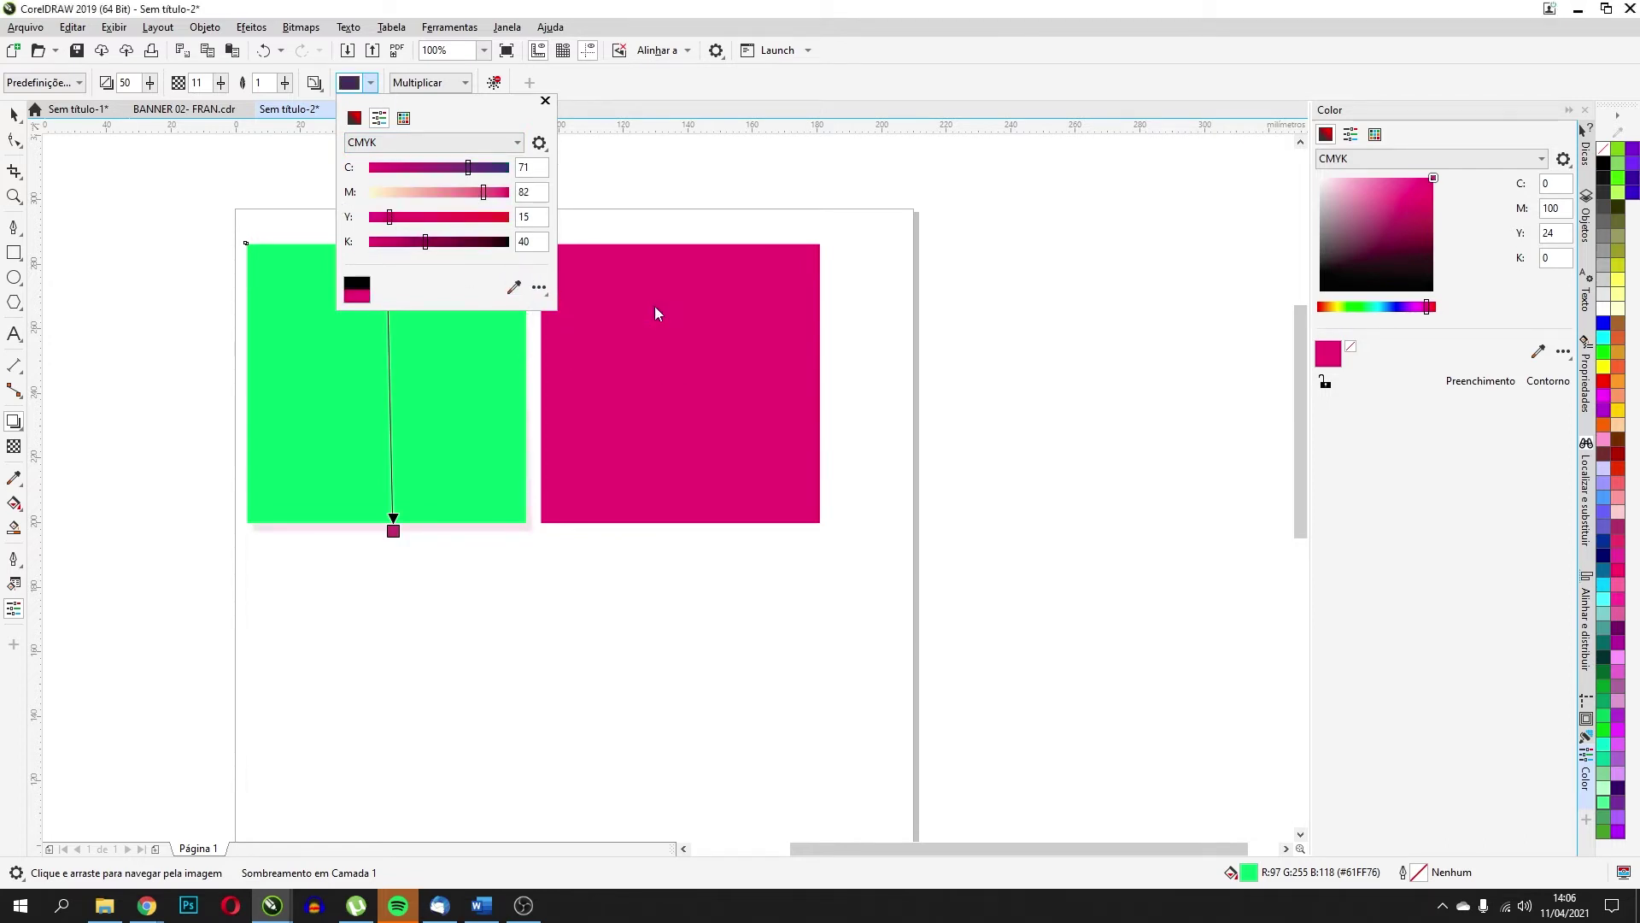
click(404, 118)
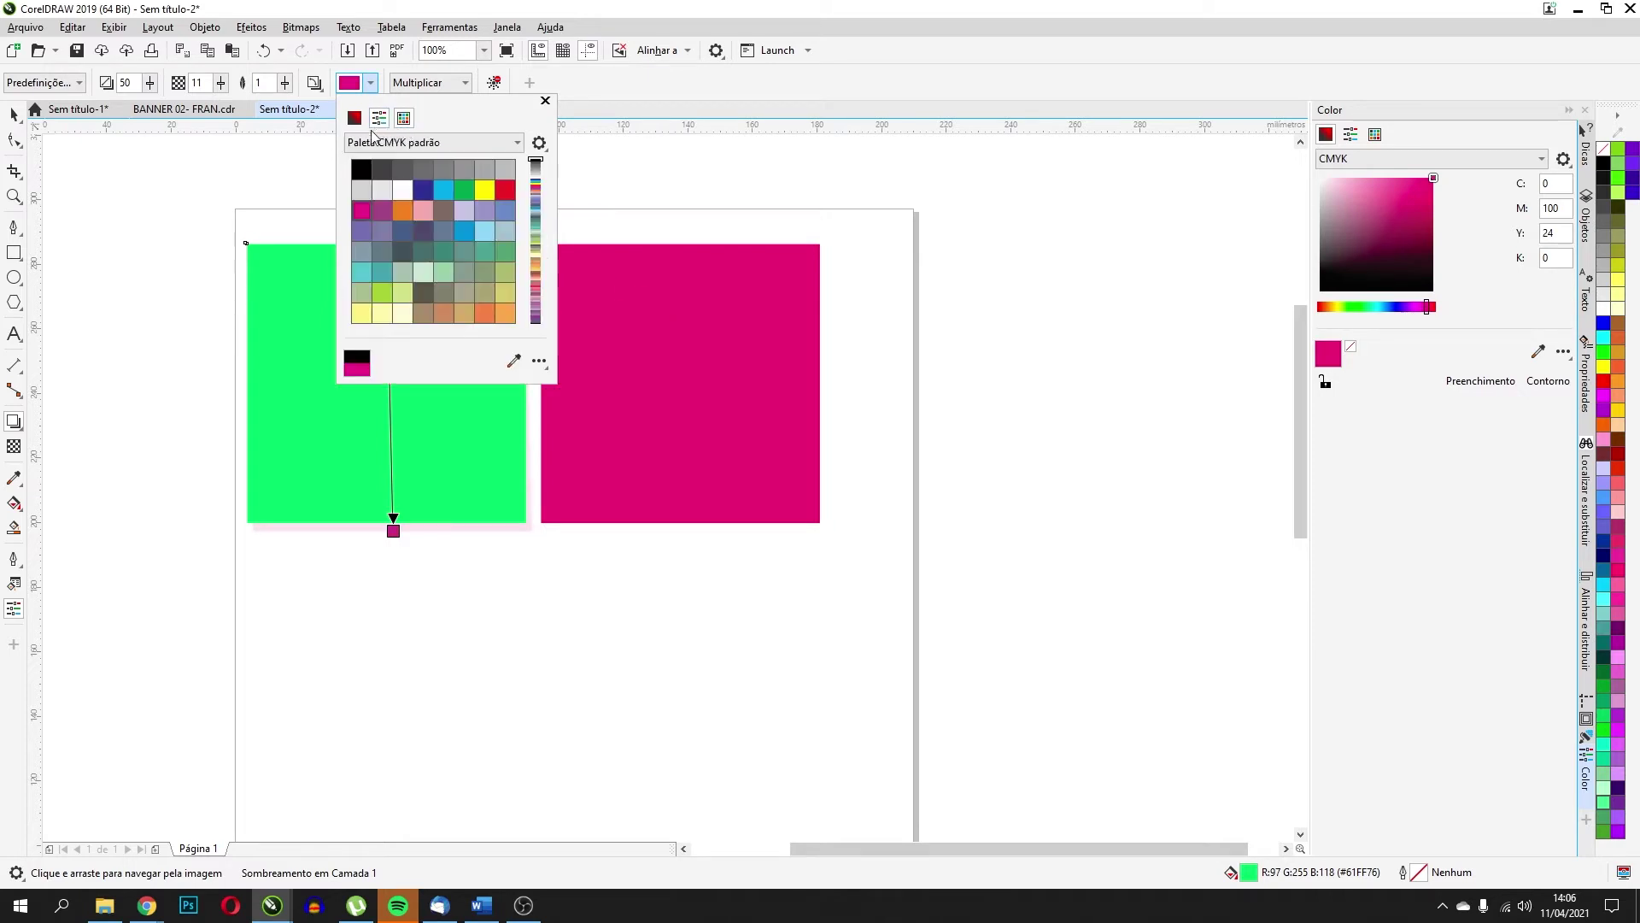
click(379, 118)
Choose a near-black shadow colour of about C 65, M 71, Y 61, K 86 in the colour viewer
click(354, 125)
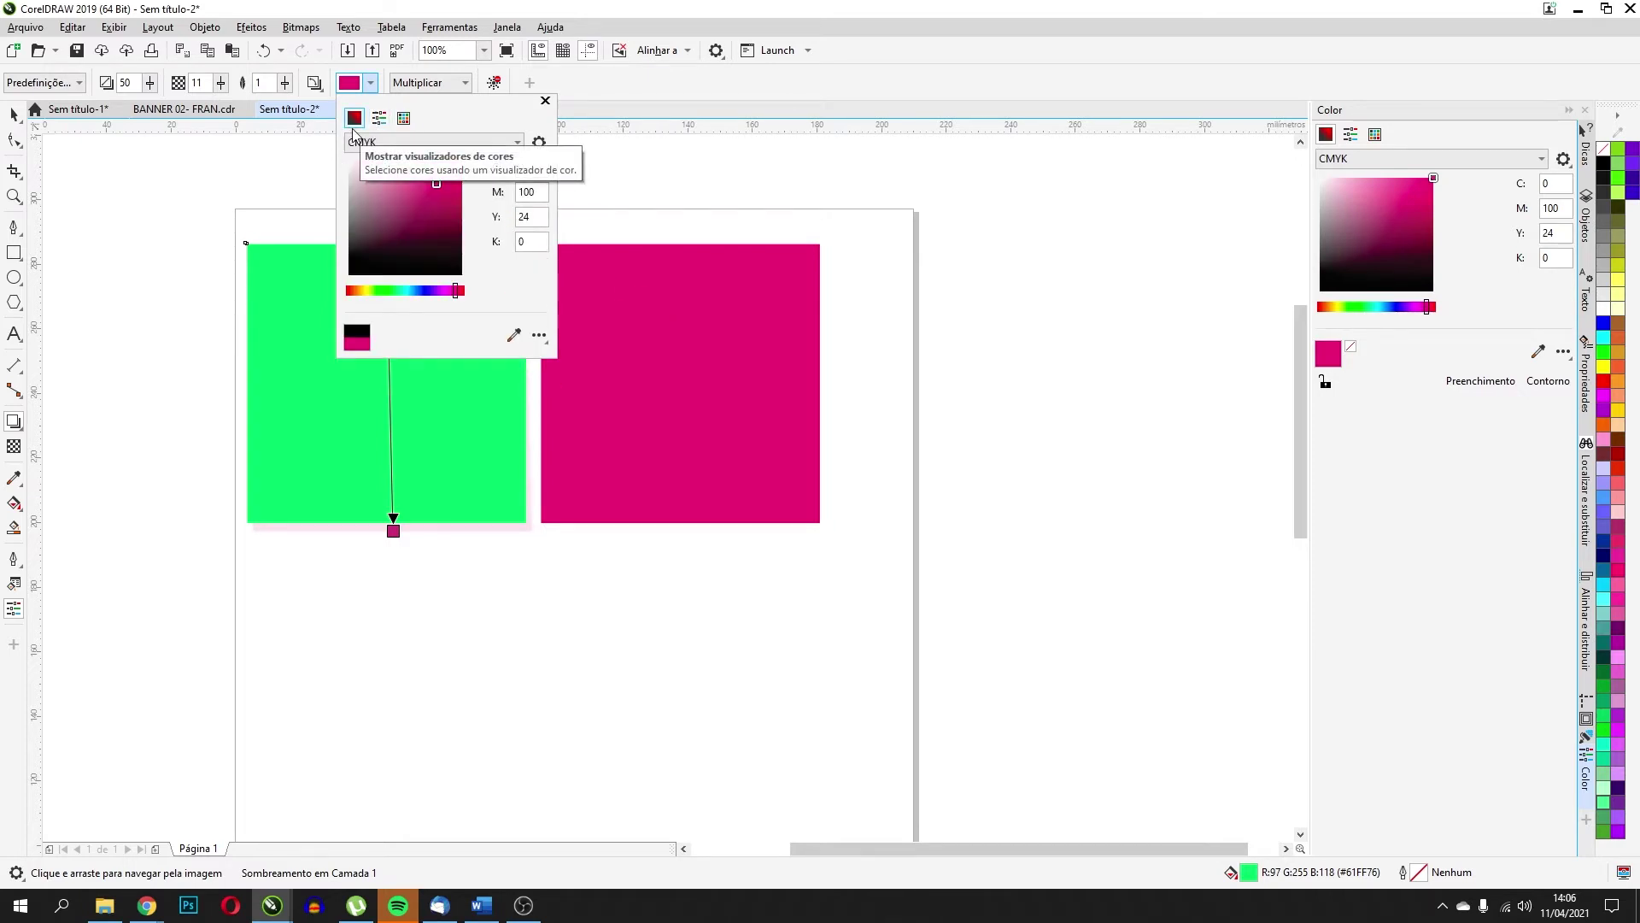
click(357, 253)
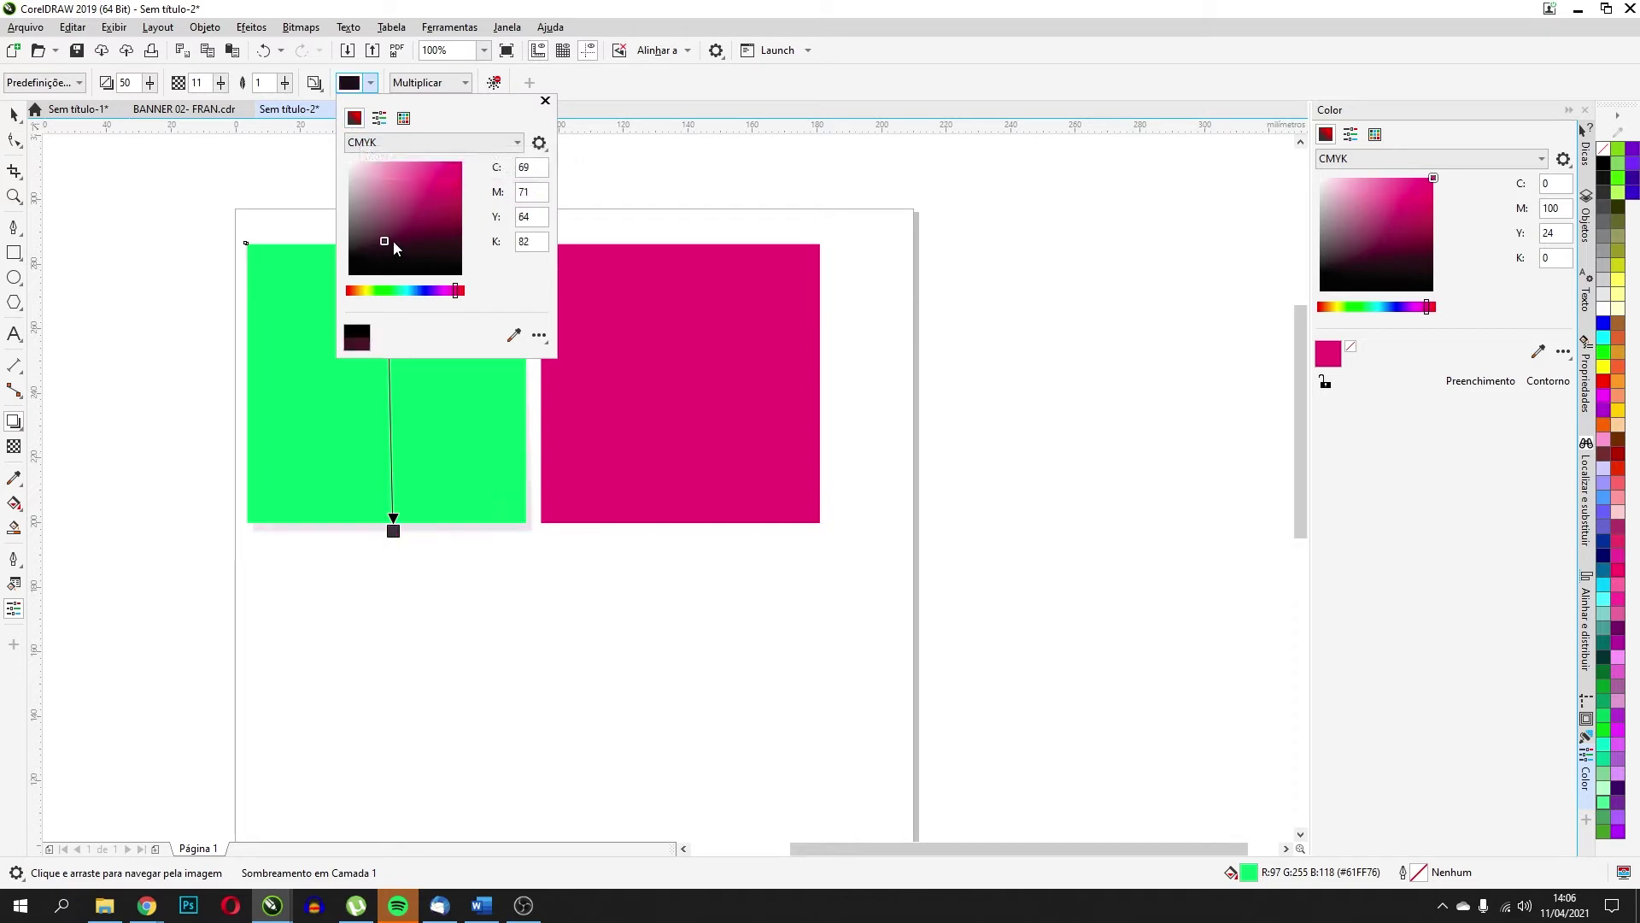
drag(371, 275, 374, 265)
click(432, 262)
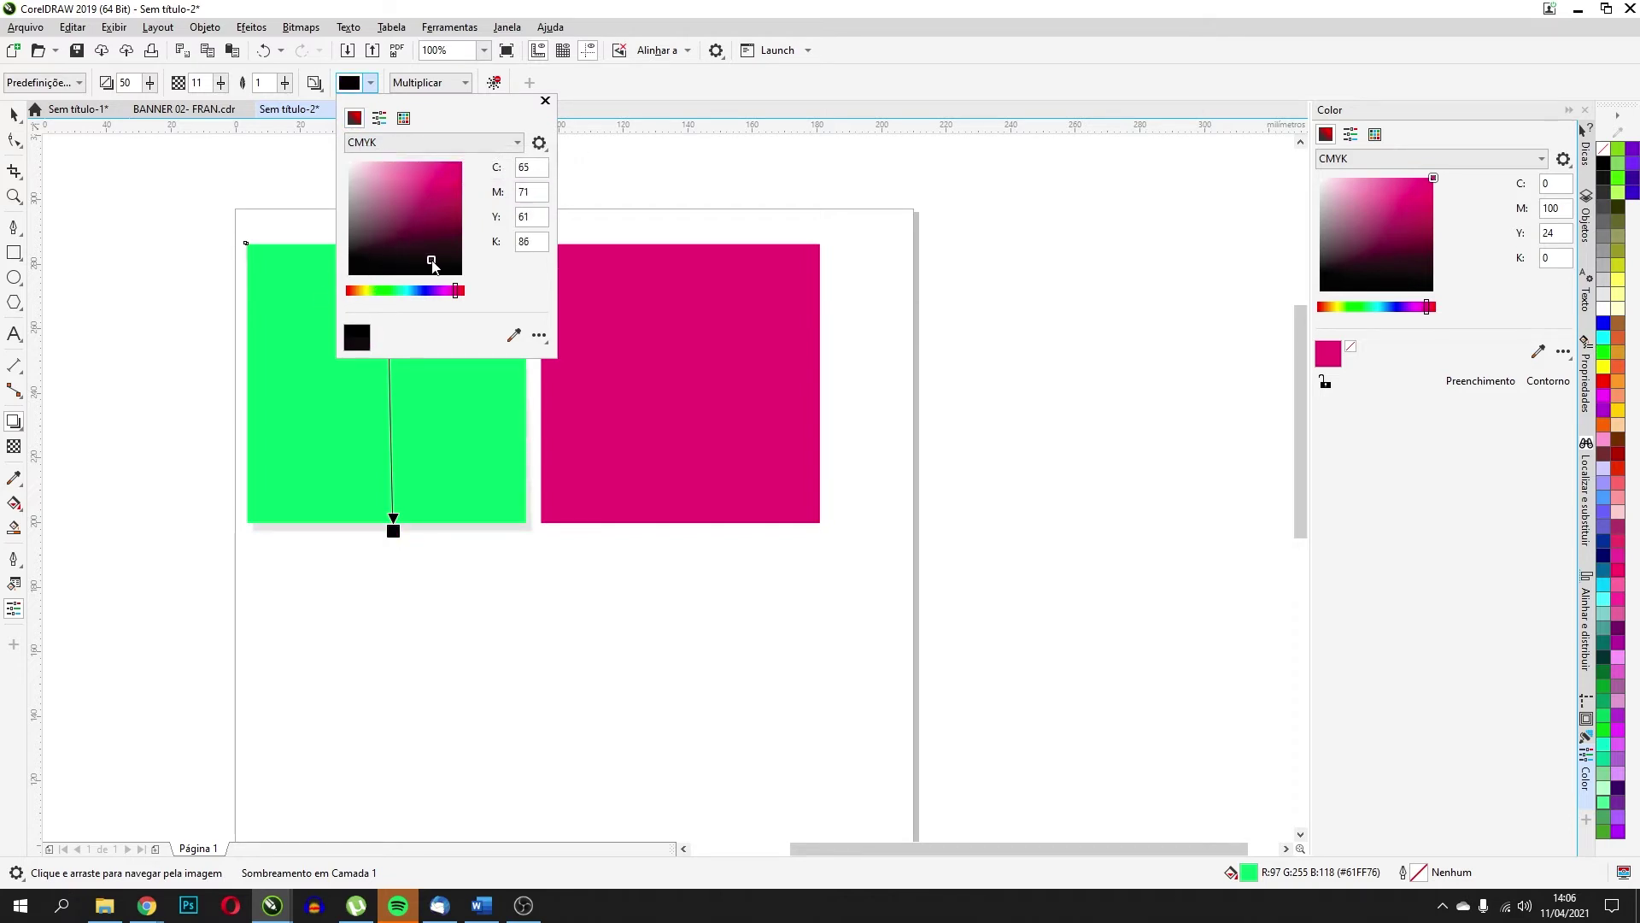
click(546, 102)
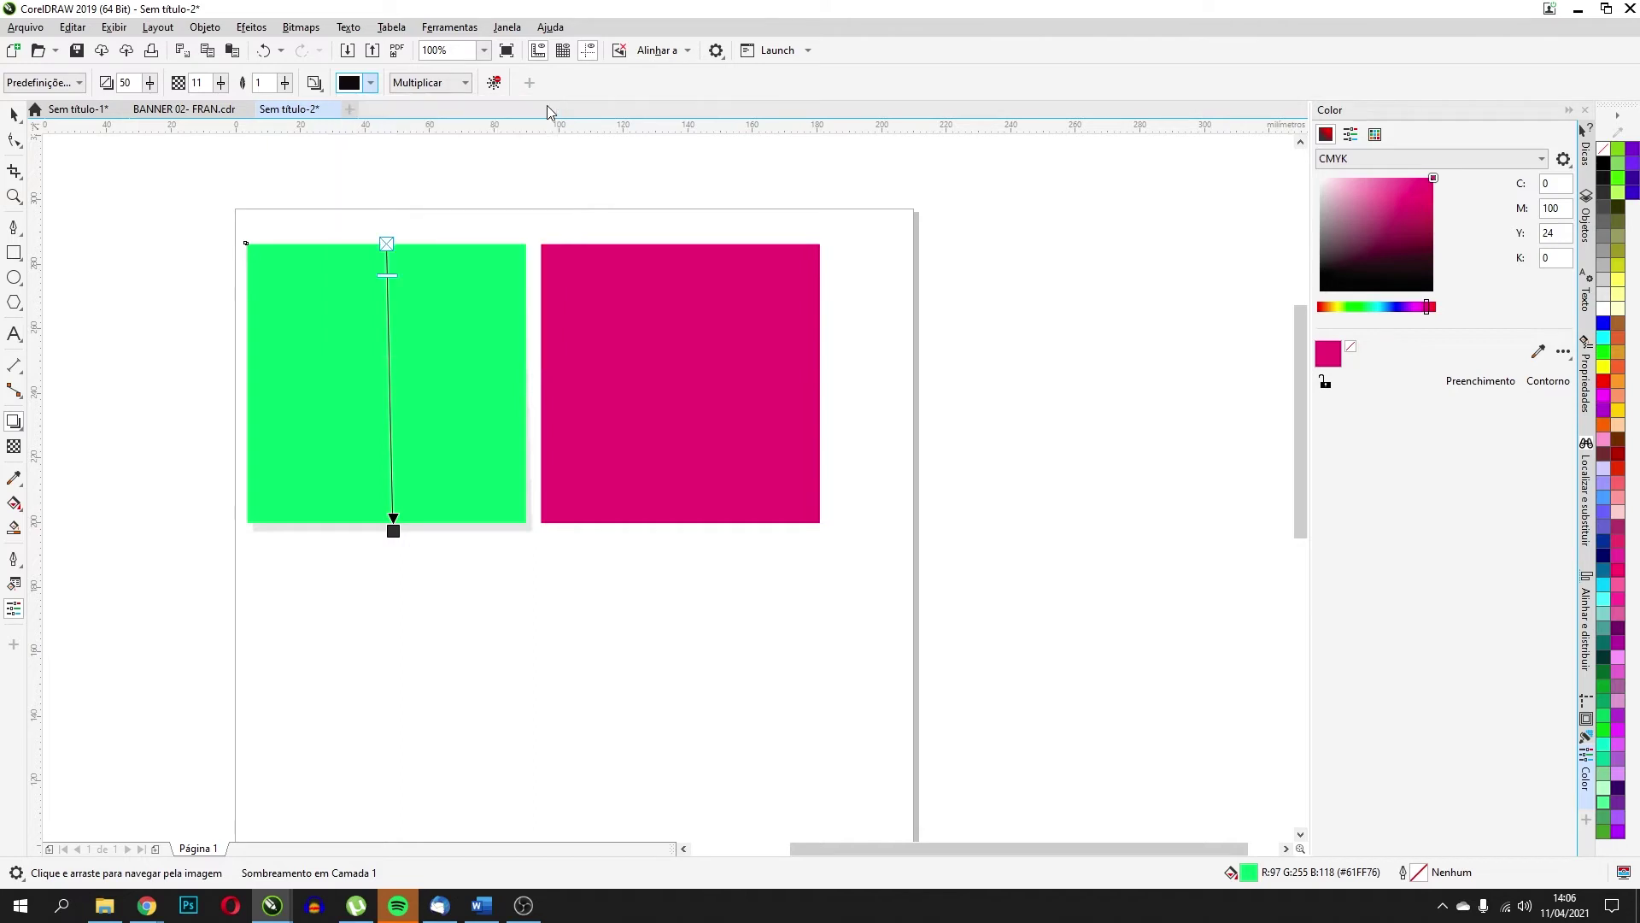
Try the Normal and Sobrepor blend modes on the green square's shadow
click(422, 86)
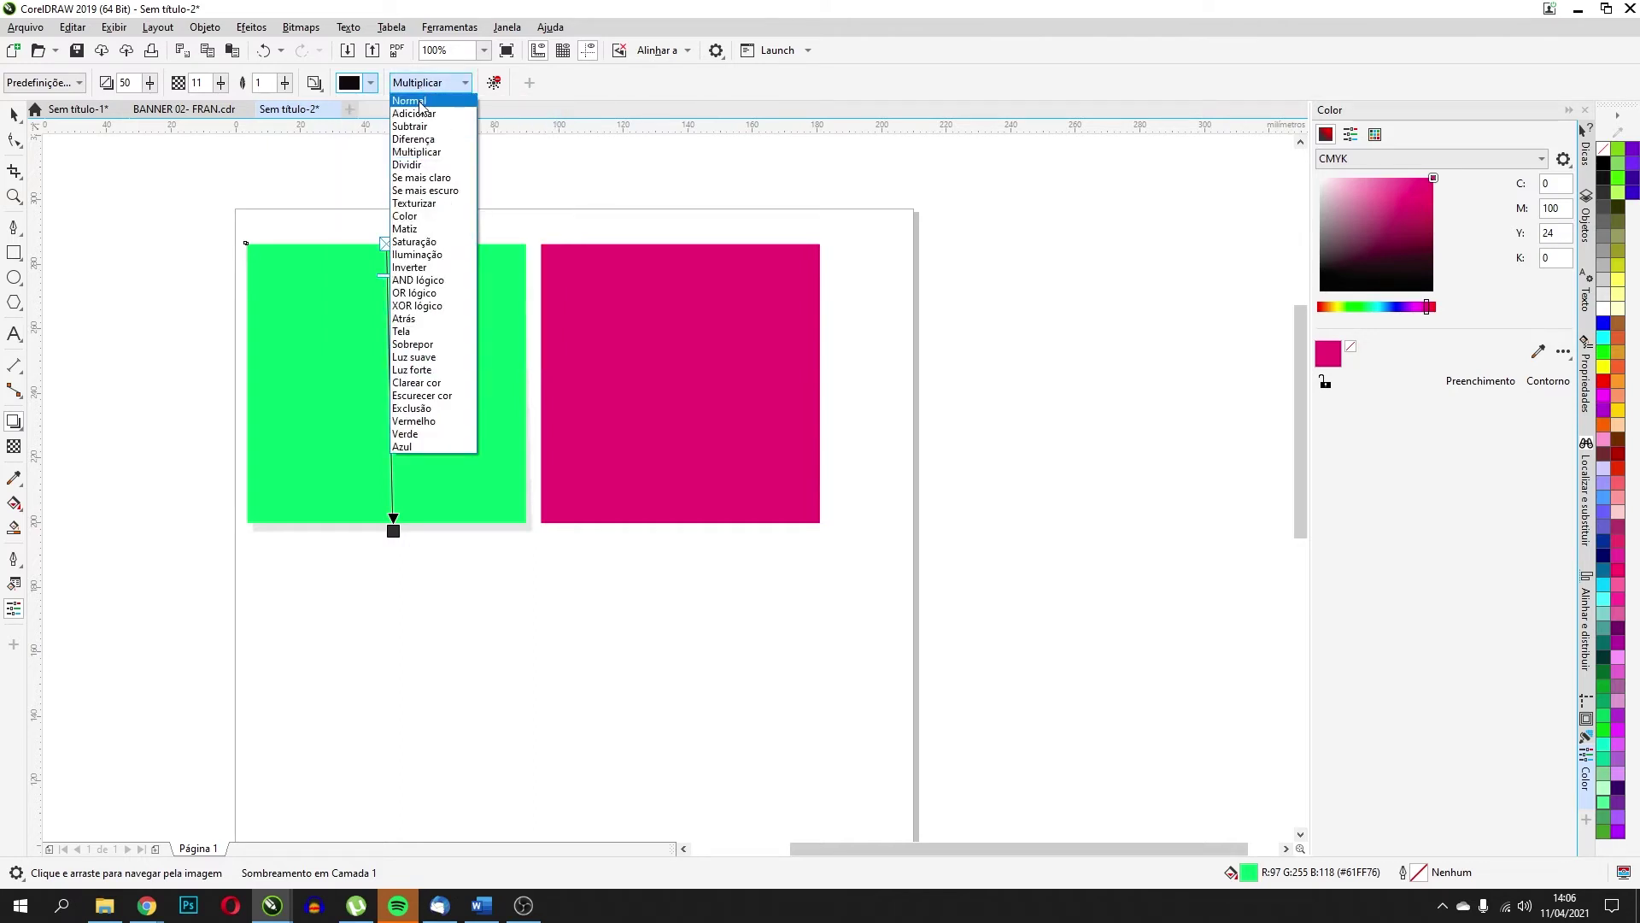
click(427, 101)
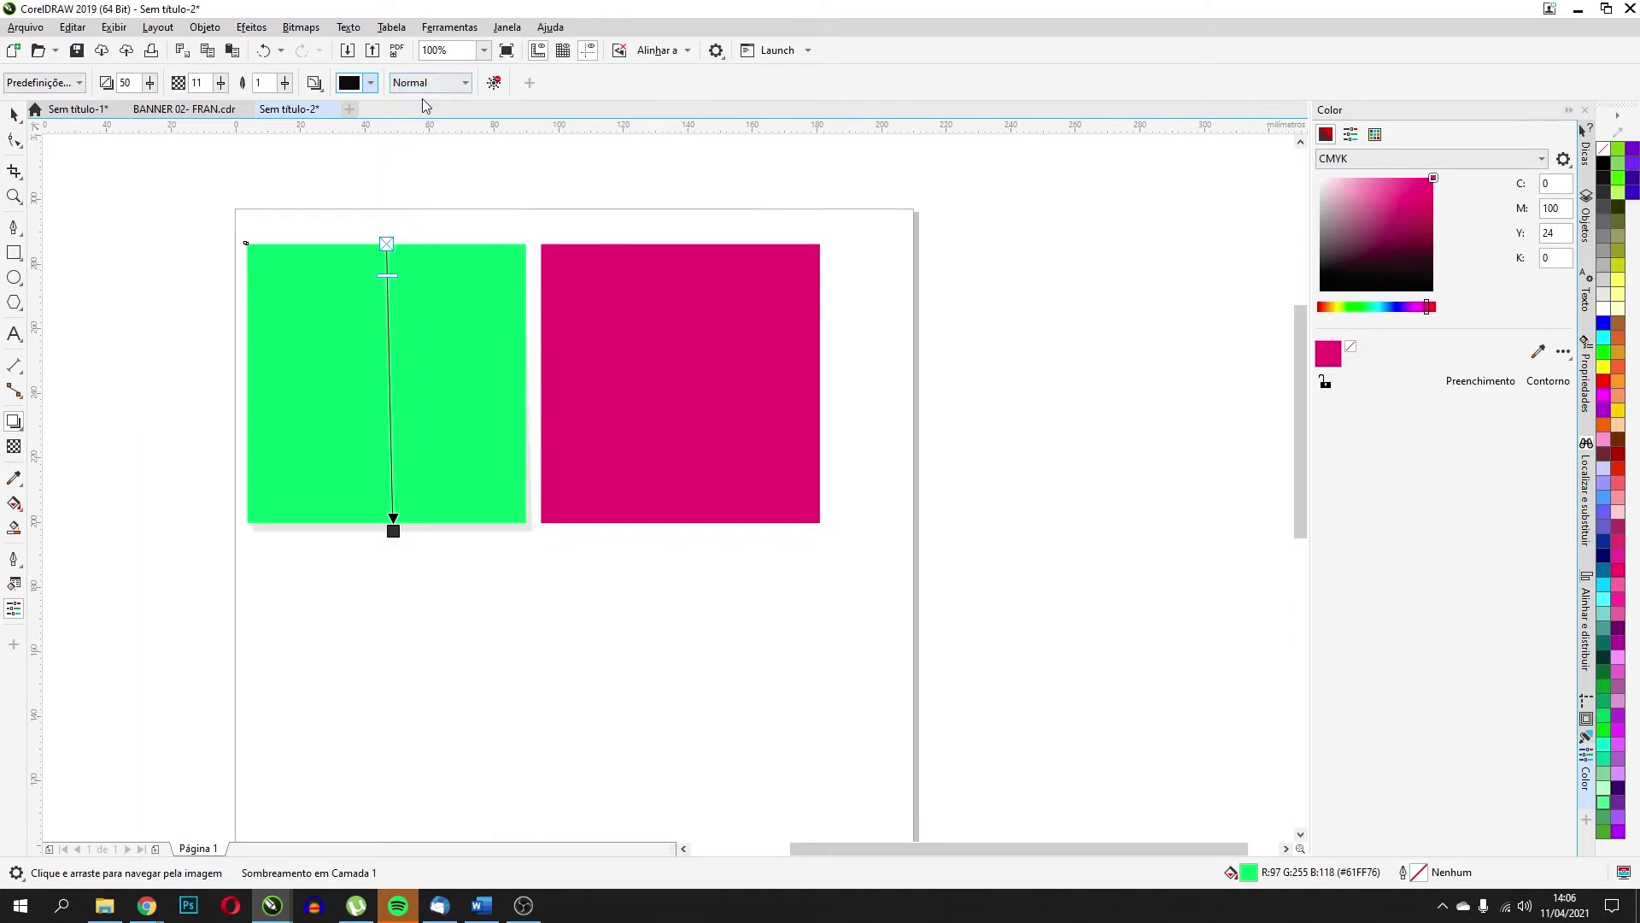
click(450, 83)
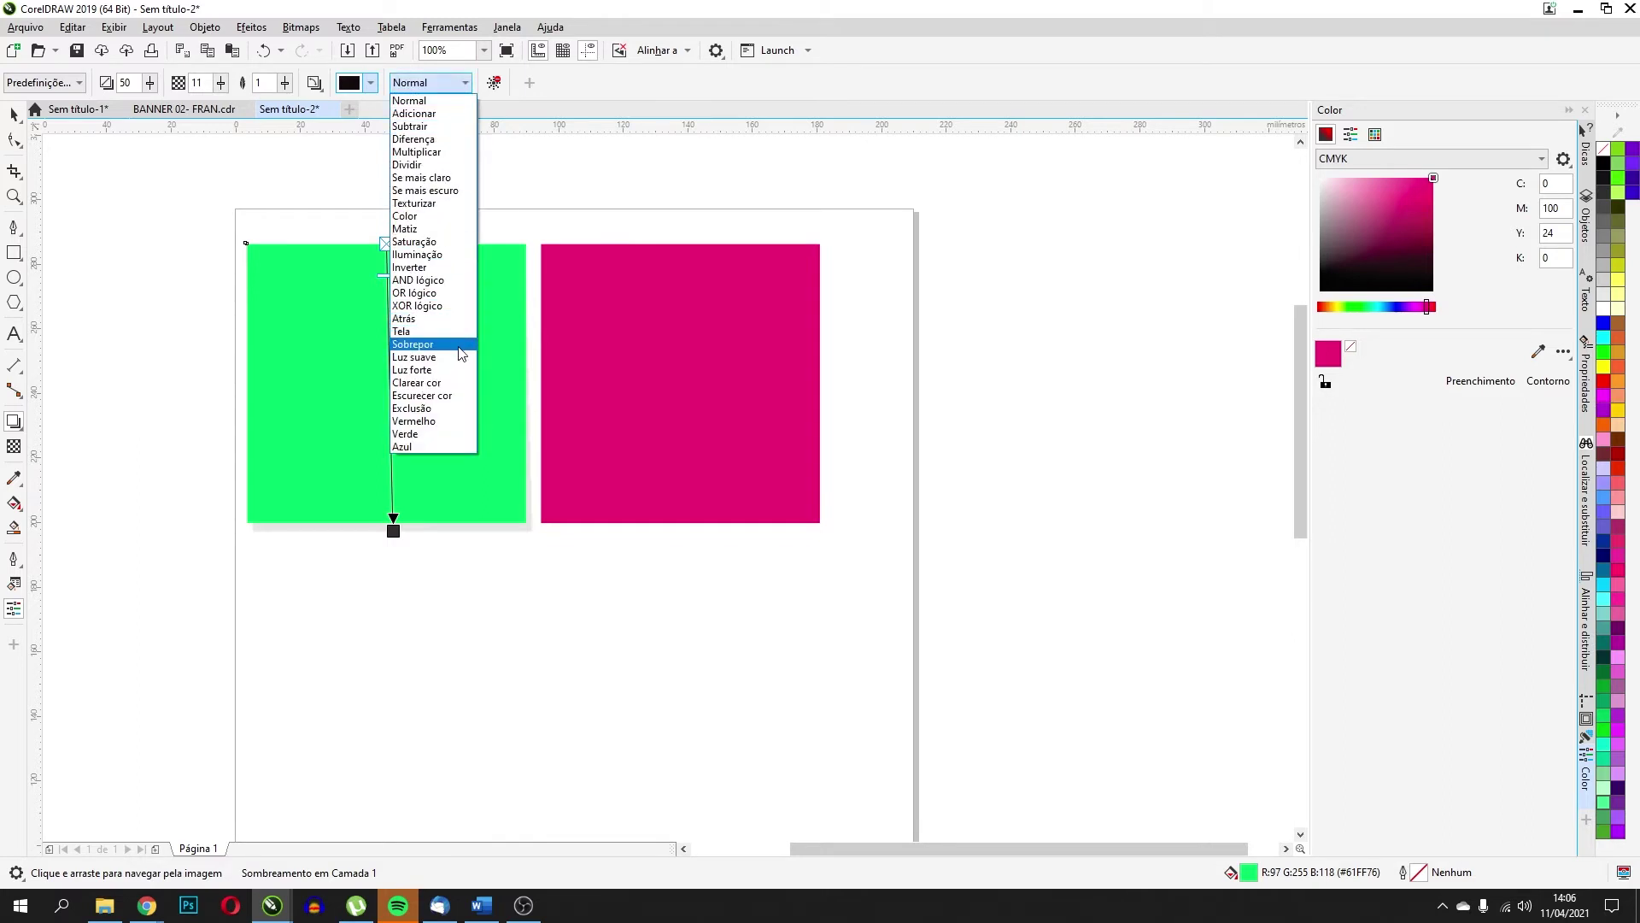
click(457, 349)
Extend the green square's shadow slightly farther down and to the right, and set its blend mode to Normal
mouse_move(393, 530)
mouse_down()
mouse_move(392, 549)
mouse_move(432, 525)
mouse_move(404, 543)
mouse_up()
click(436, 83)
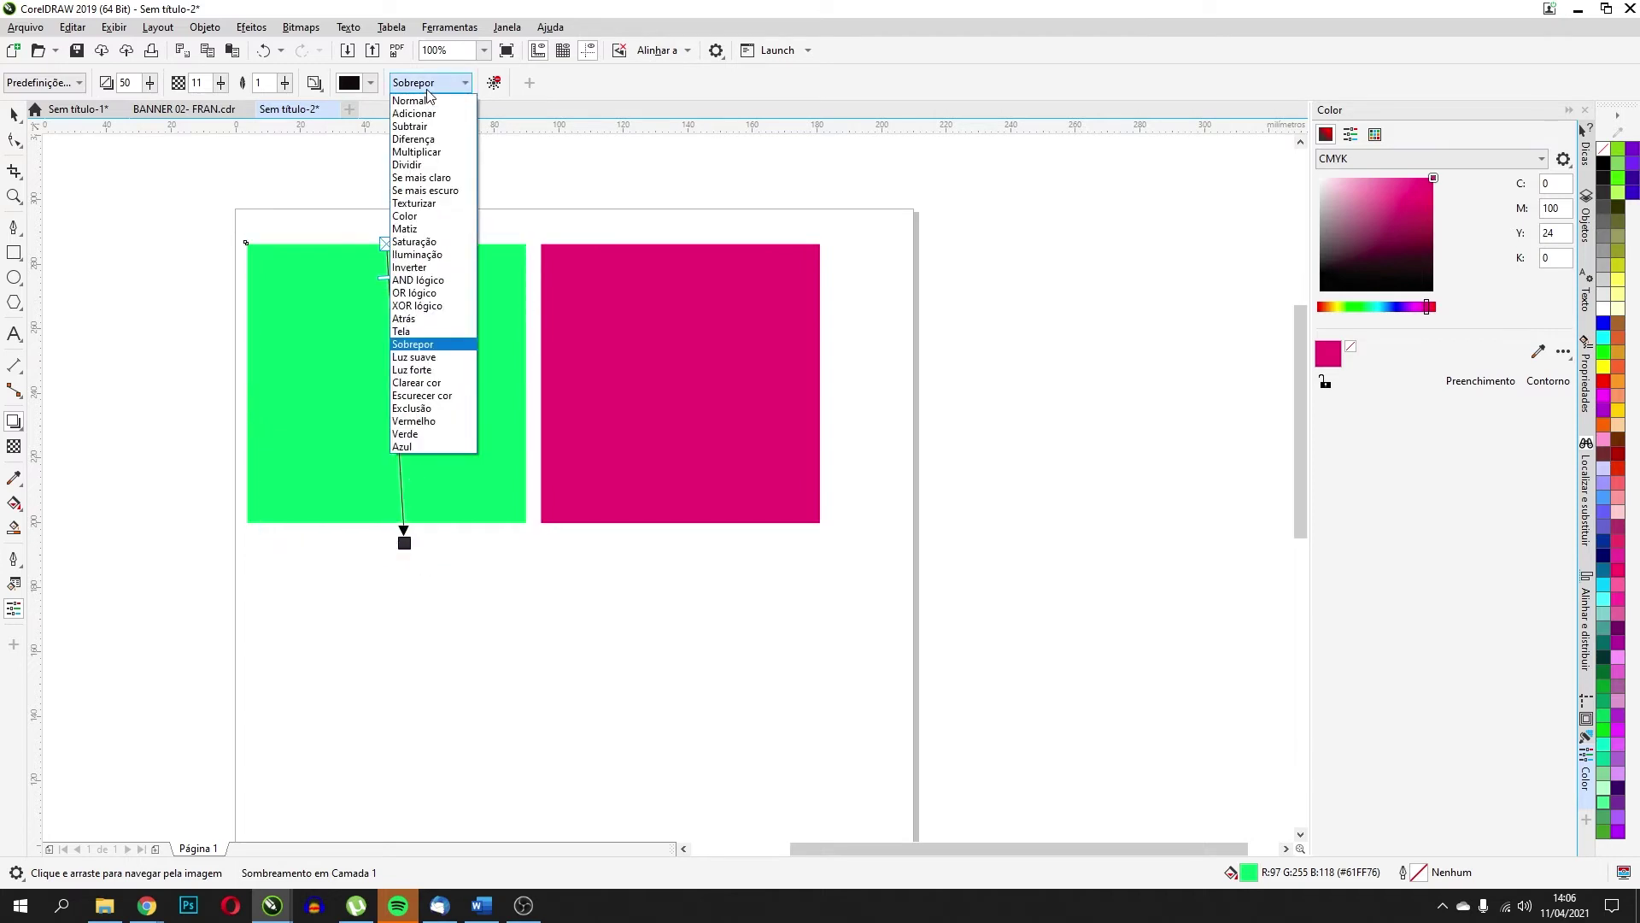
click(412, 101)
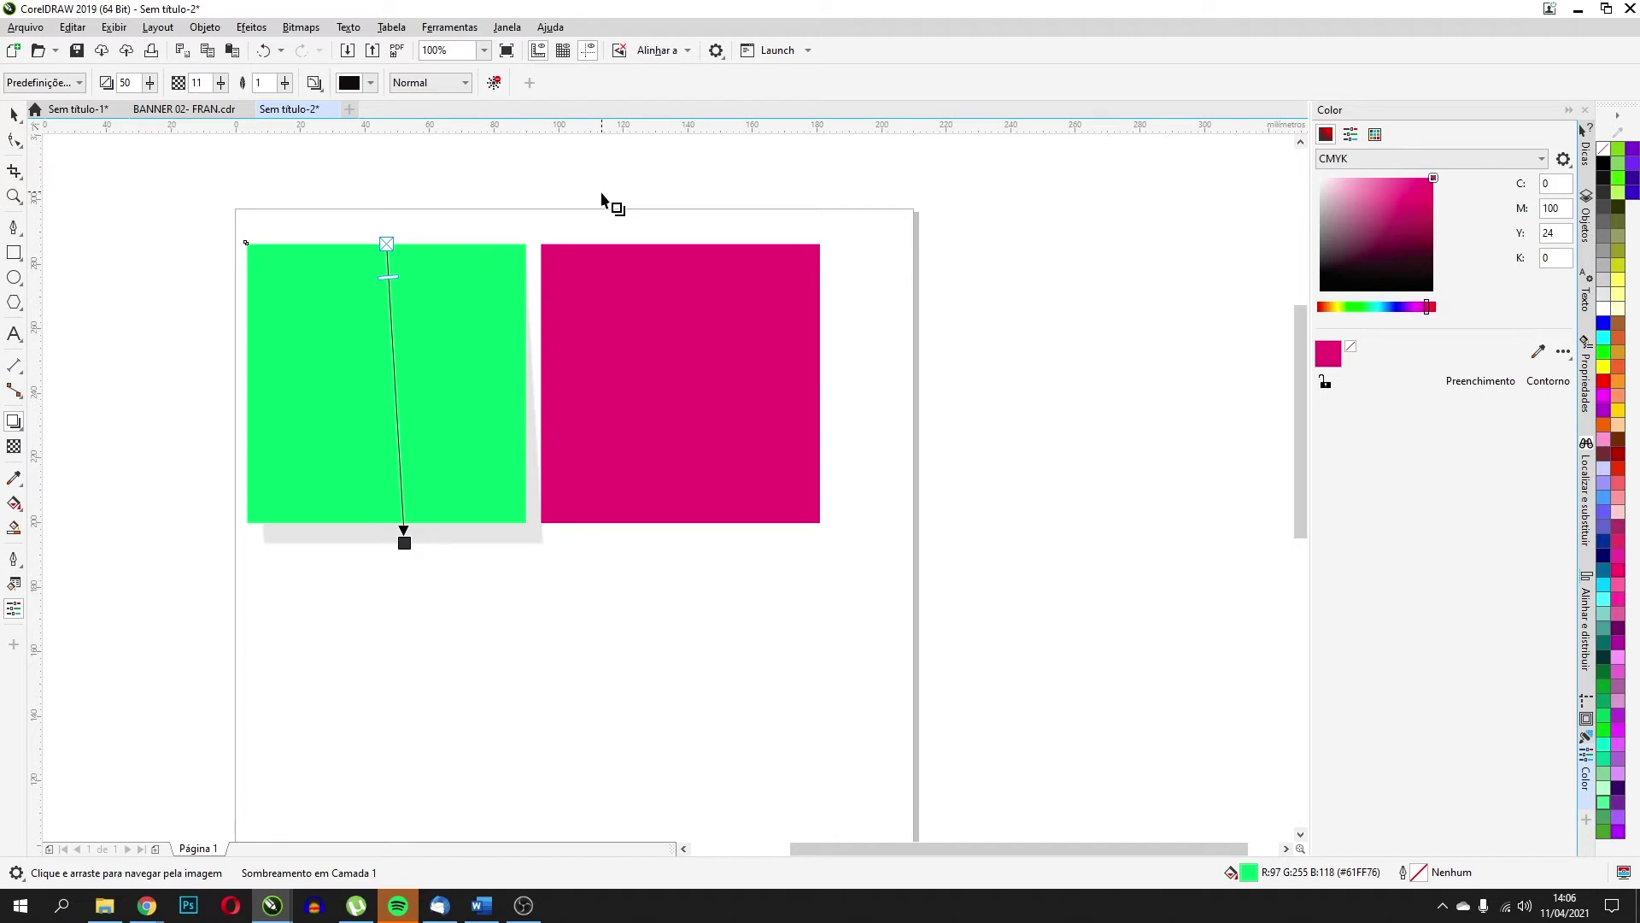
Add a black one-step outside contour with an offset of about 2.441 mm to the pink square using the Contour tool
click(21, 428)
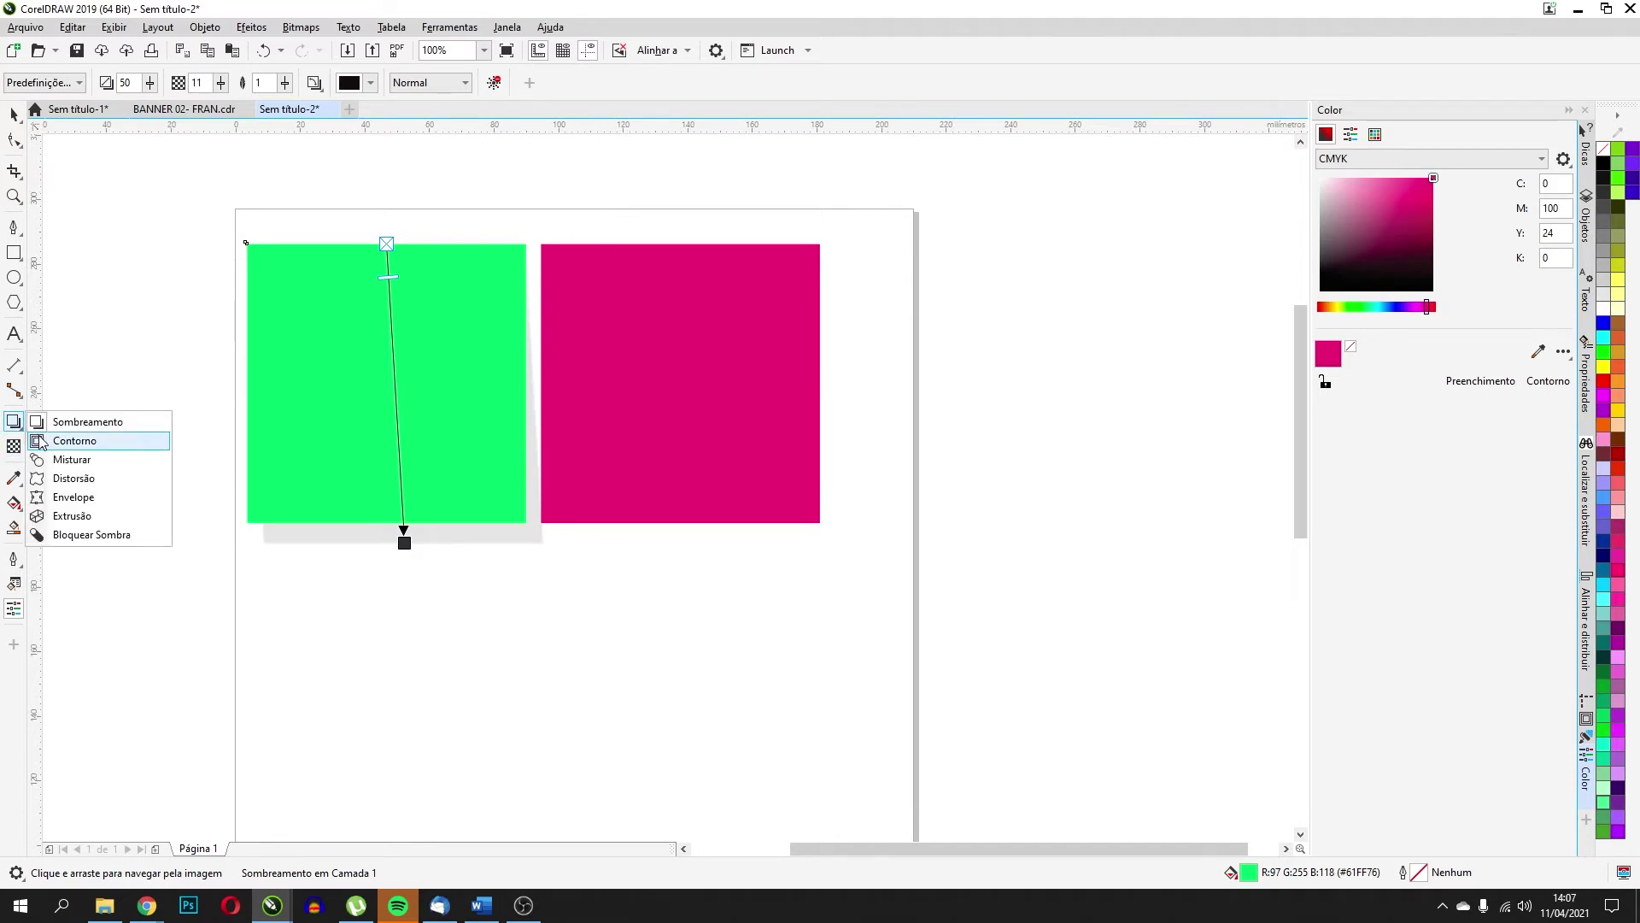
click(40, 442)
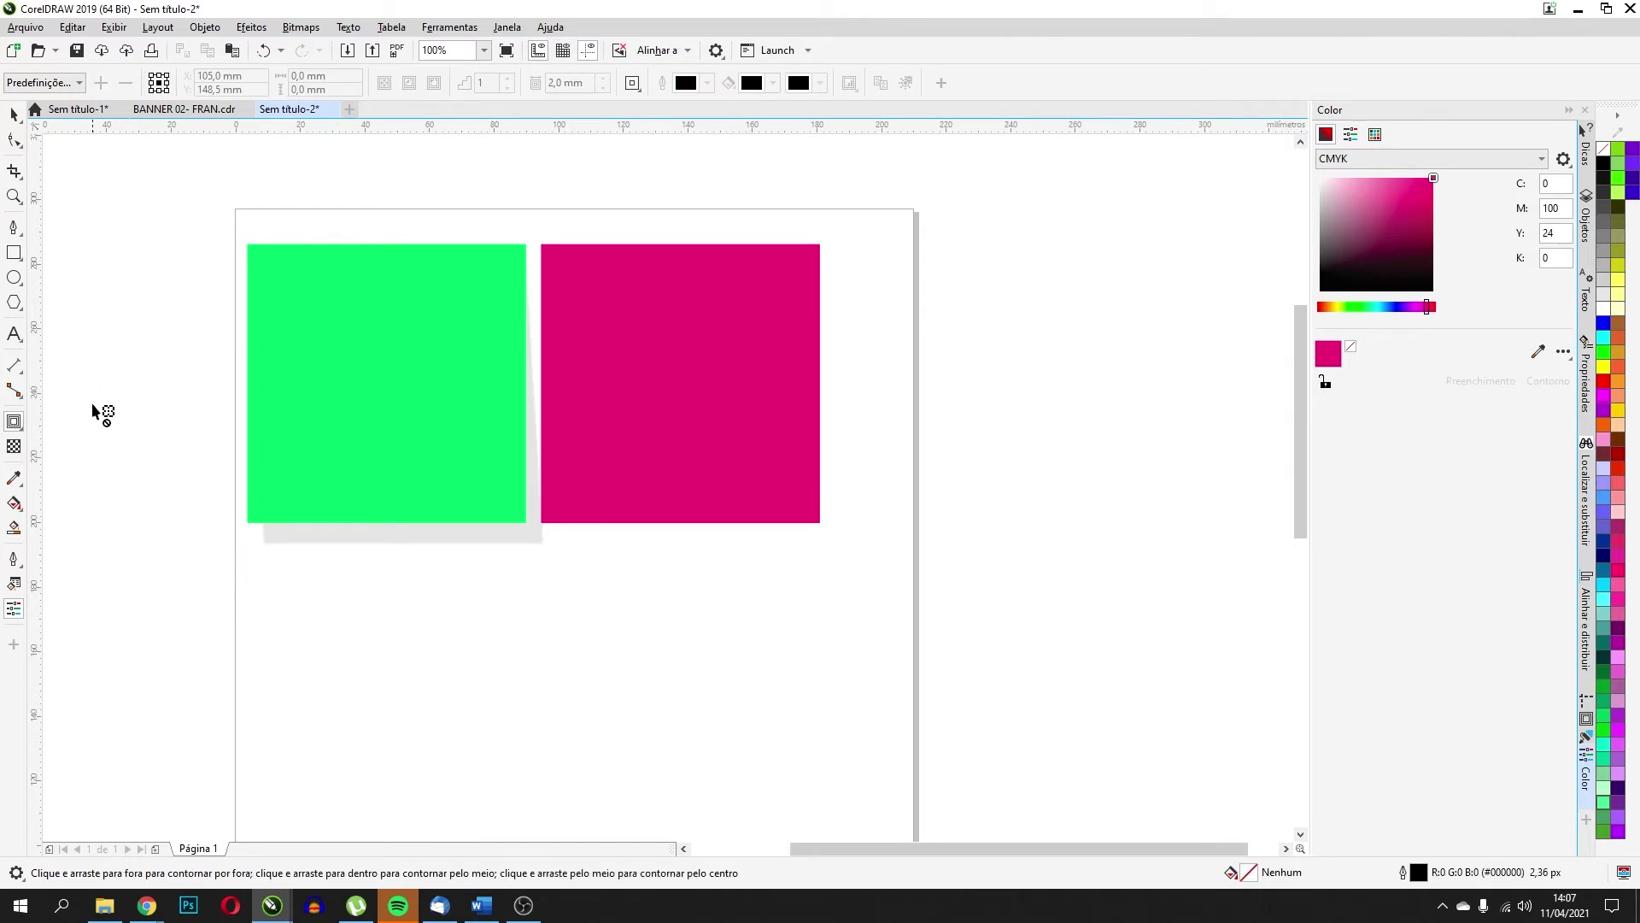
drag(643, 296, 788, 359)
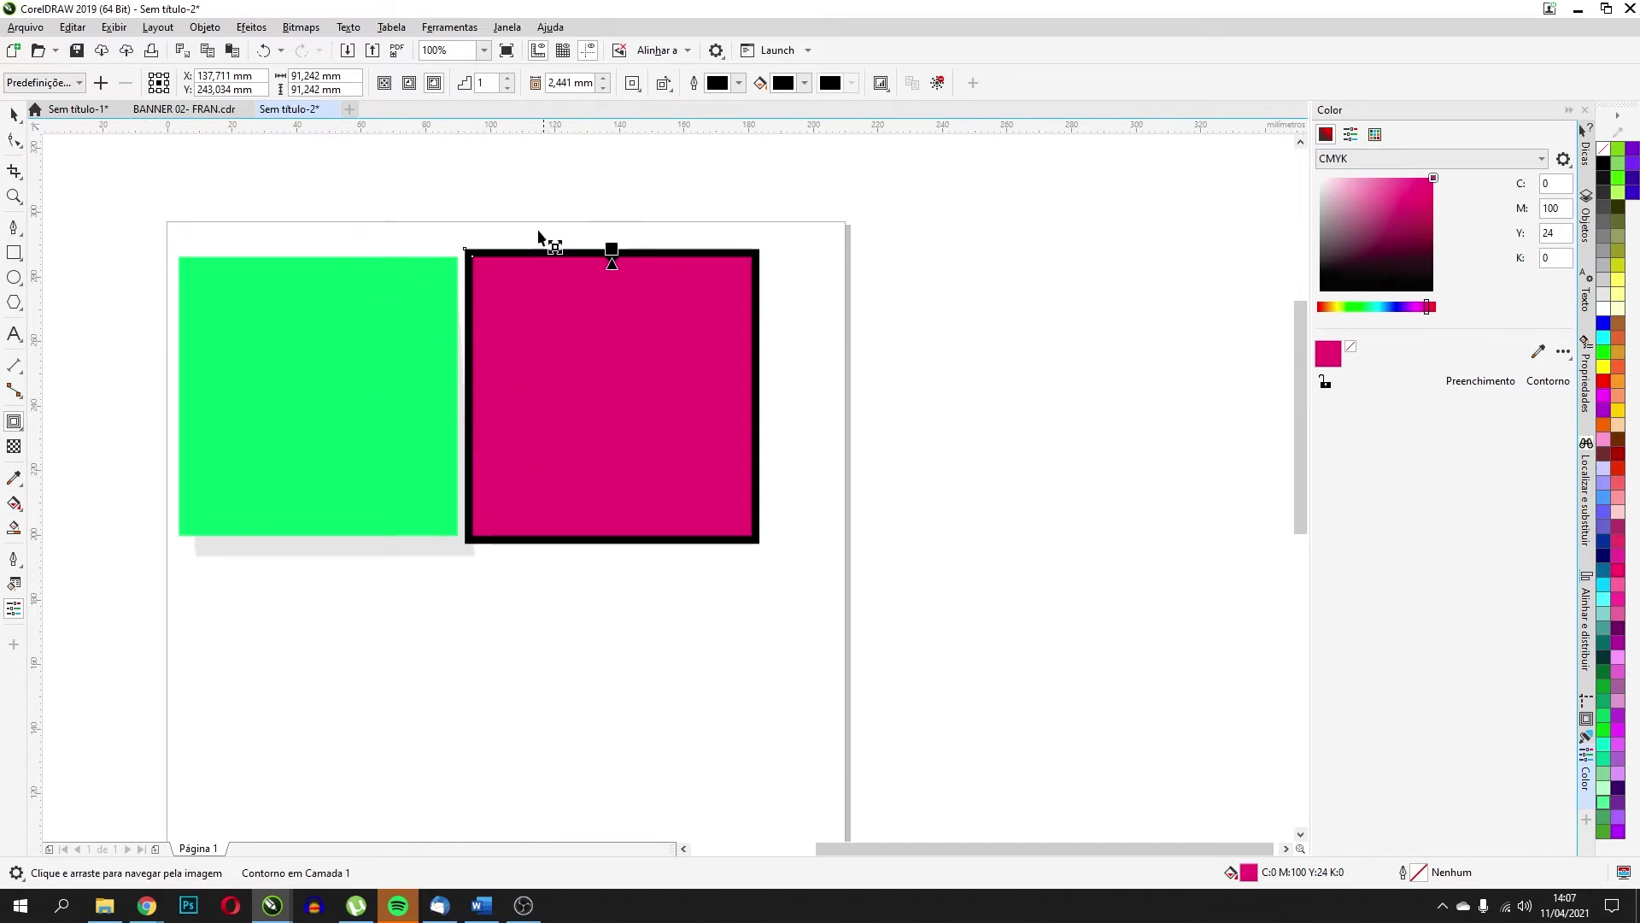
Try the to-center and inside contour directions on the pink square, and return the contour to outside
click(409, 83)
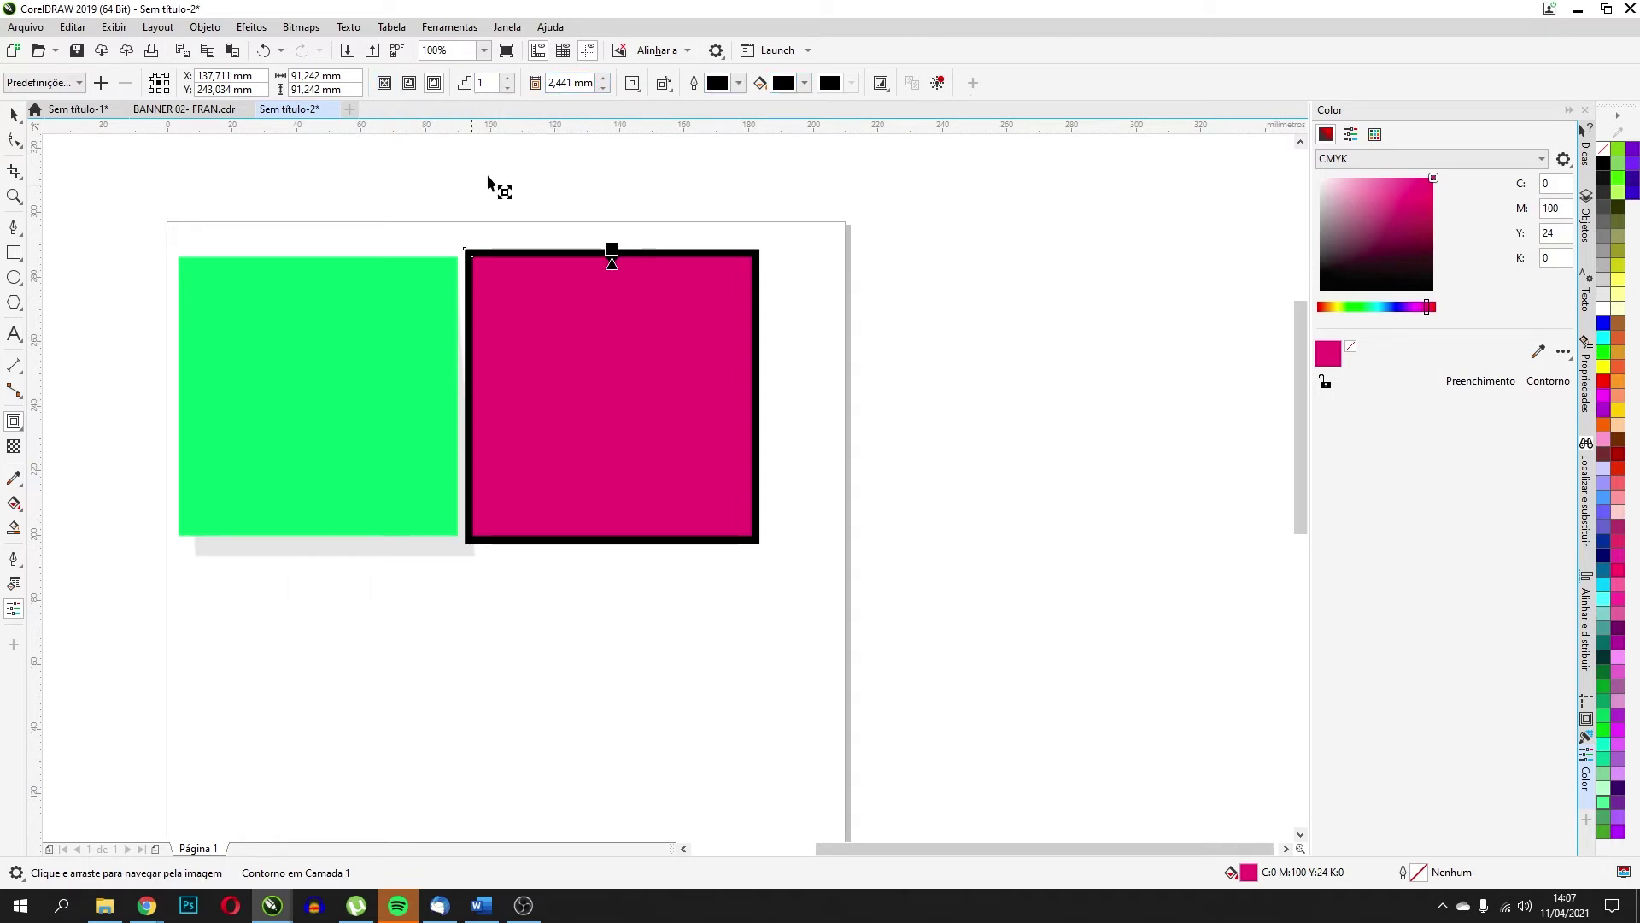
click(387, 83)
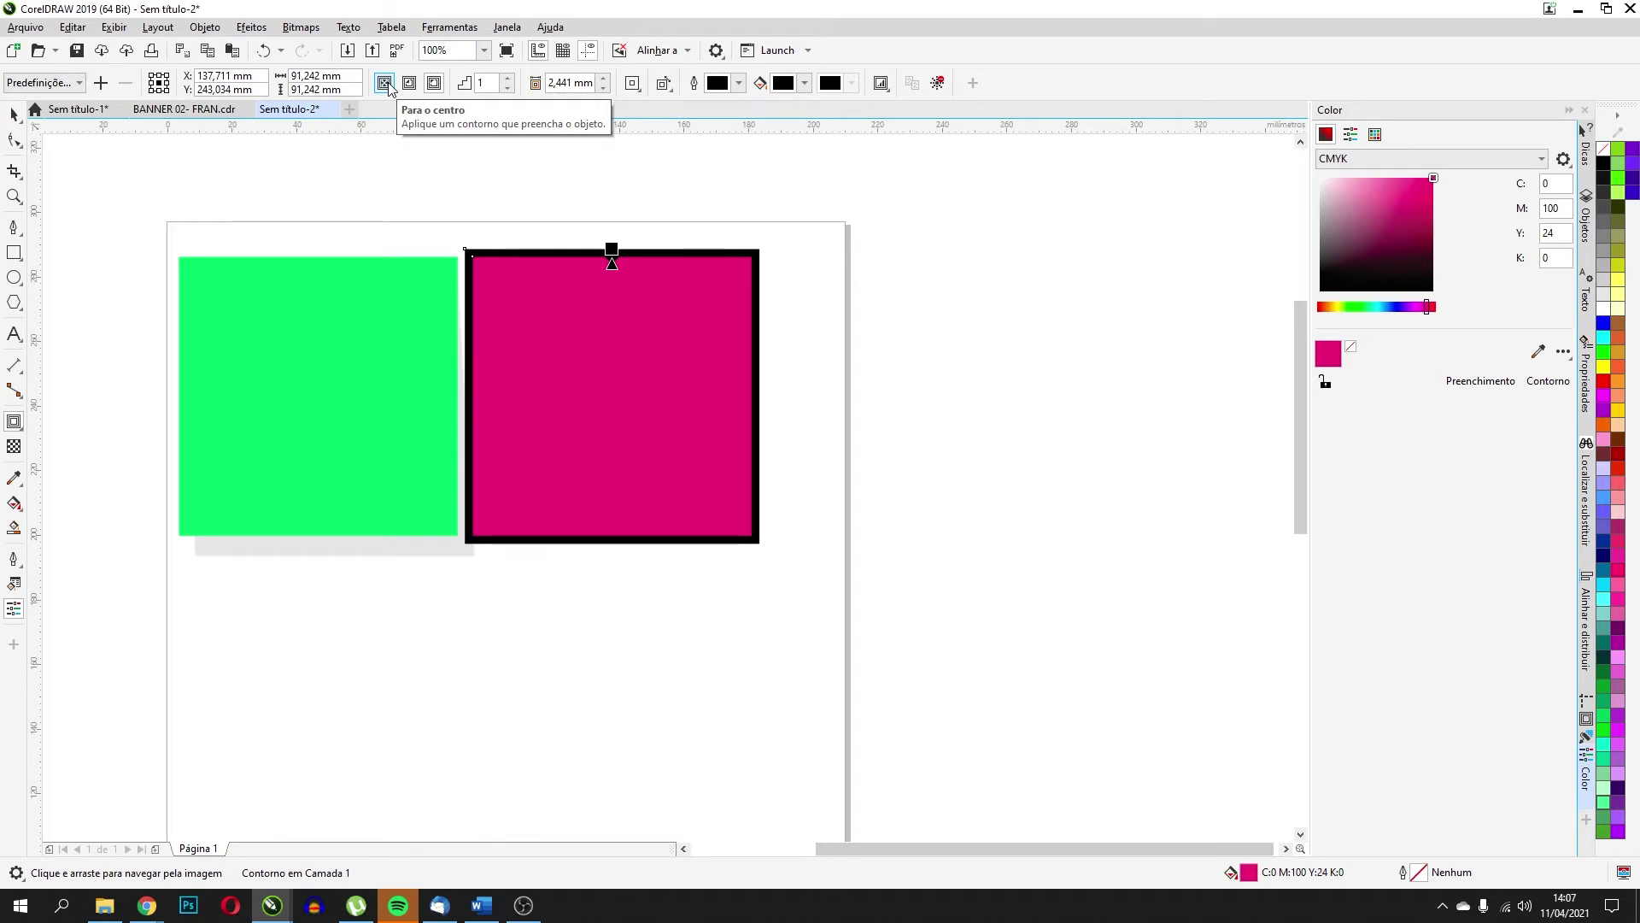
click(384, 83)
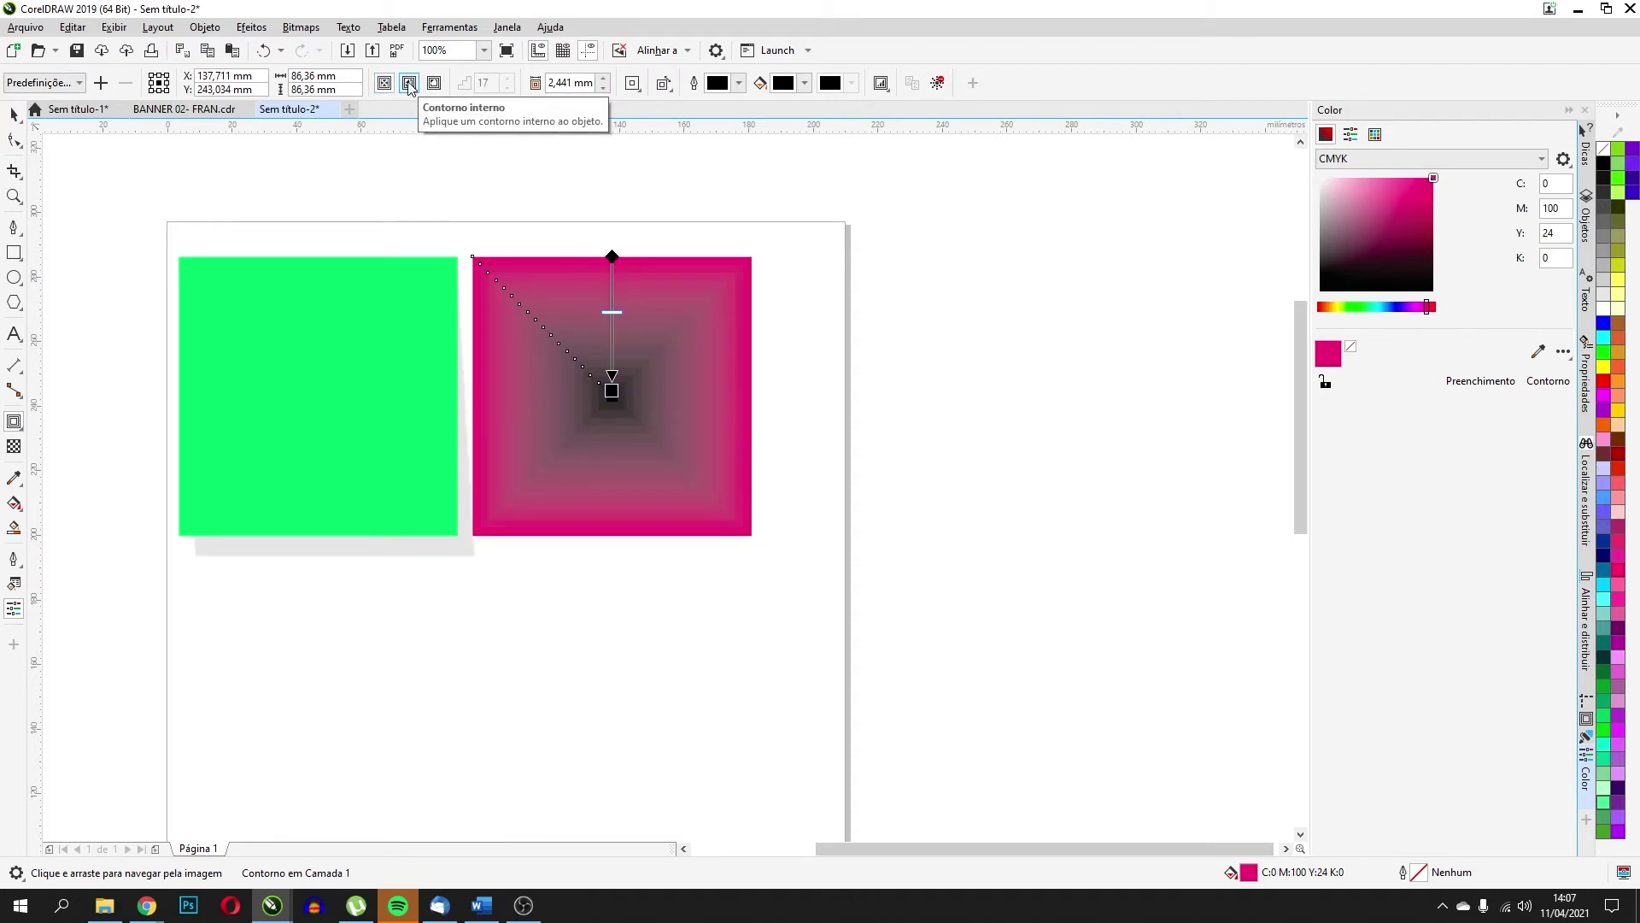
click(411, 85)
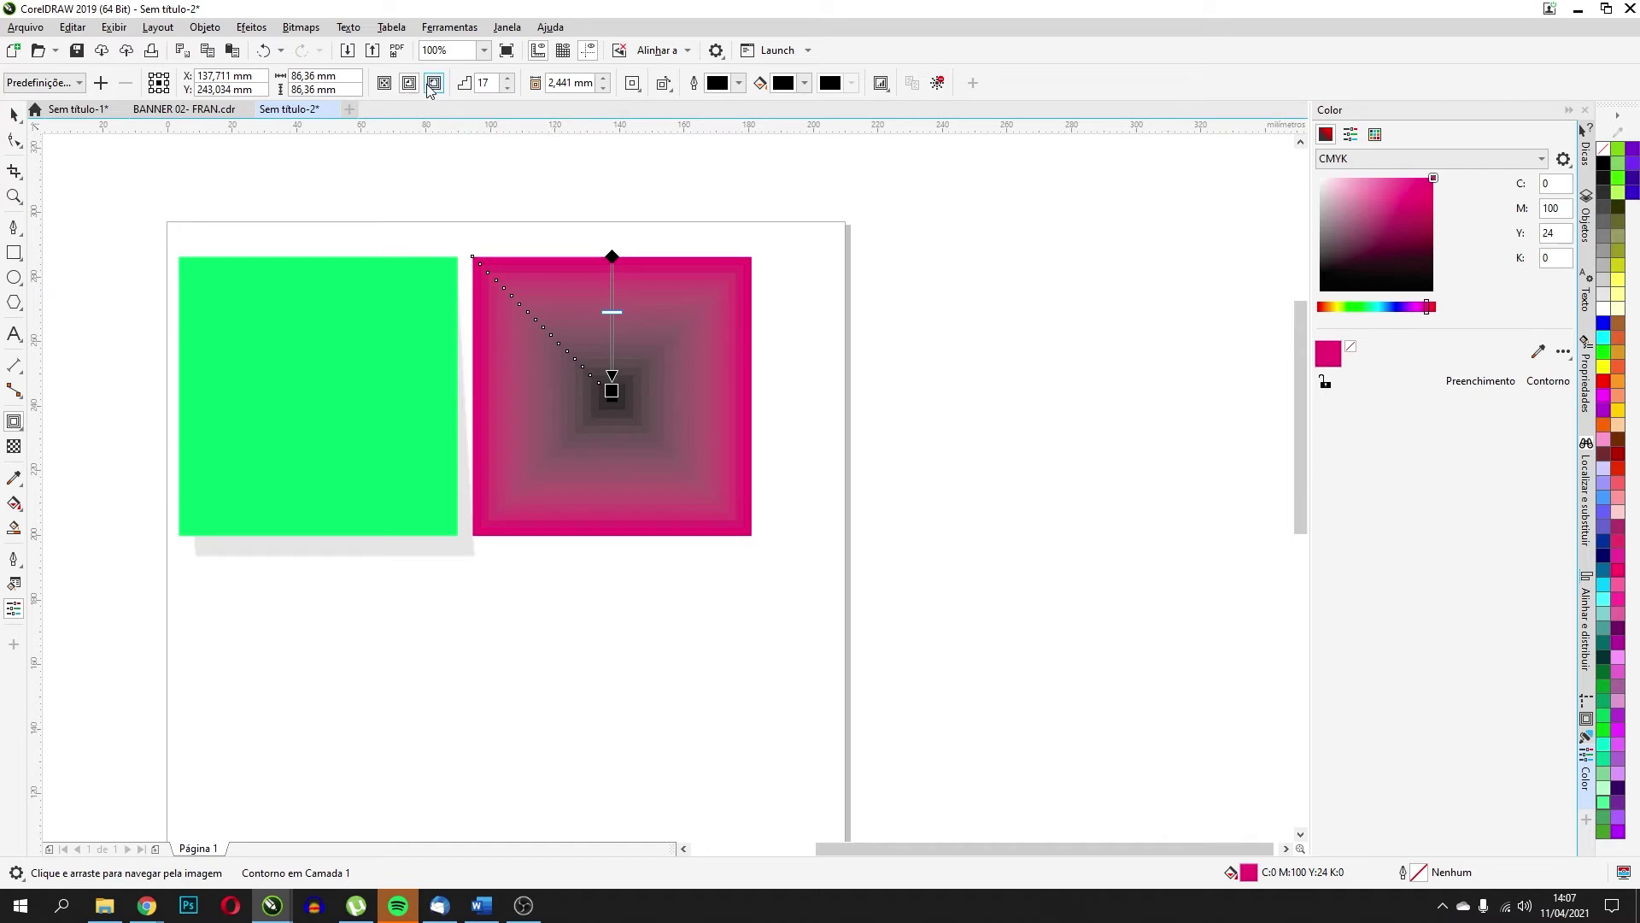
click(434, 88)
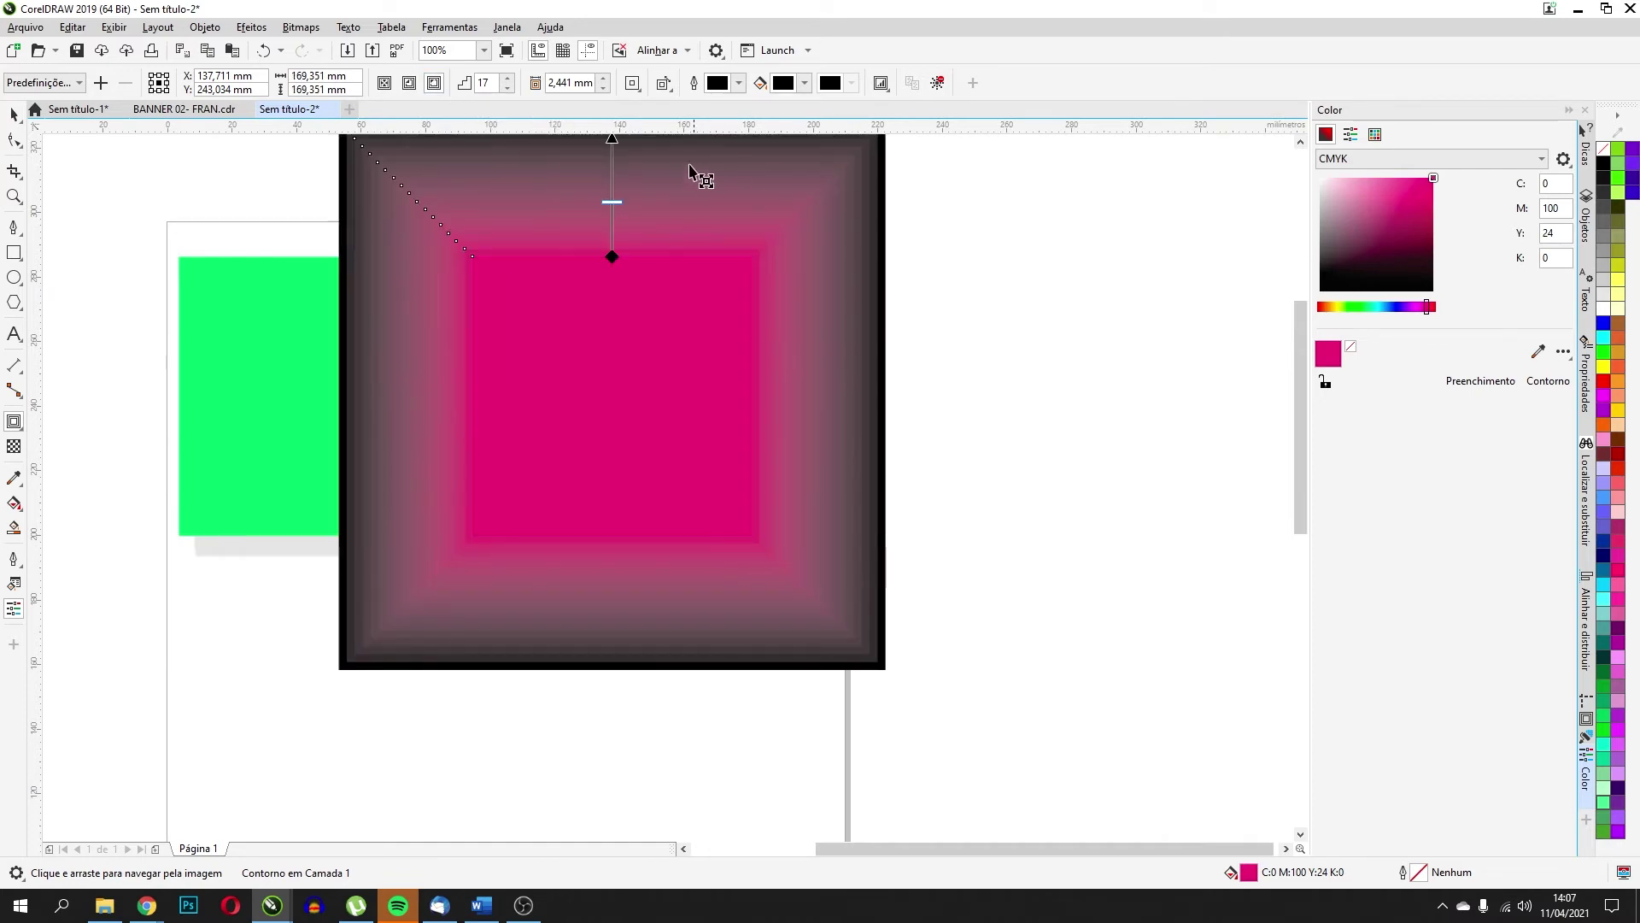
Reduce the pink square's outside contour to an offset of about 0.549 mm and a single step
scroll(636, 167, up, 2)
drag(605, 223, 603, 318)
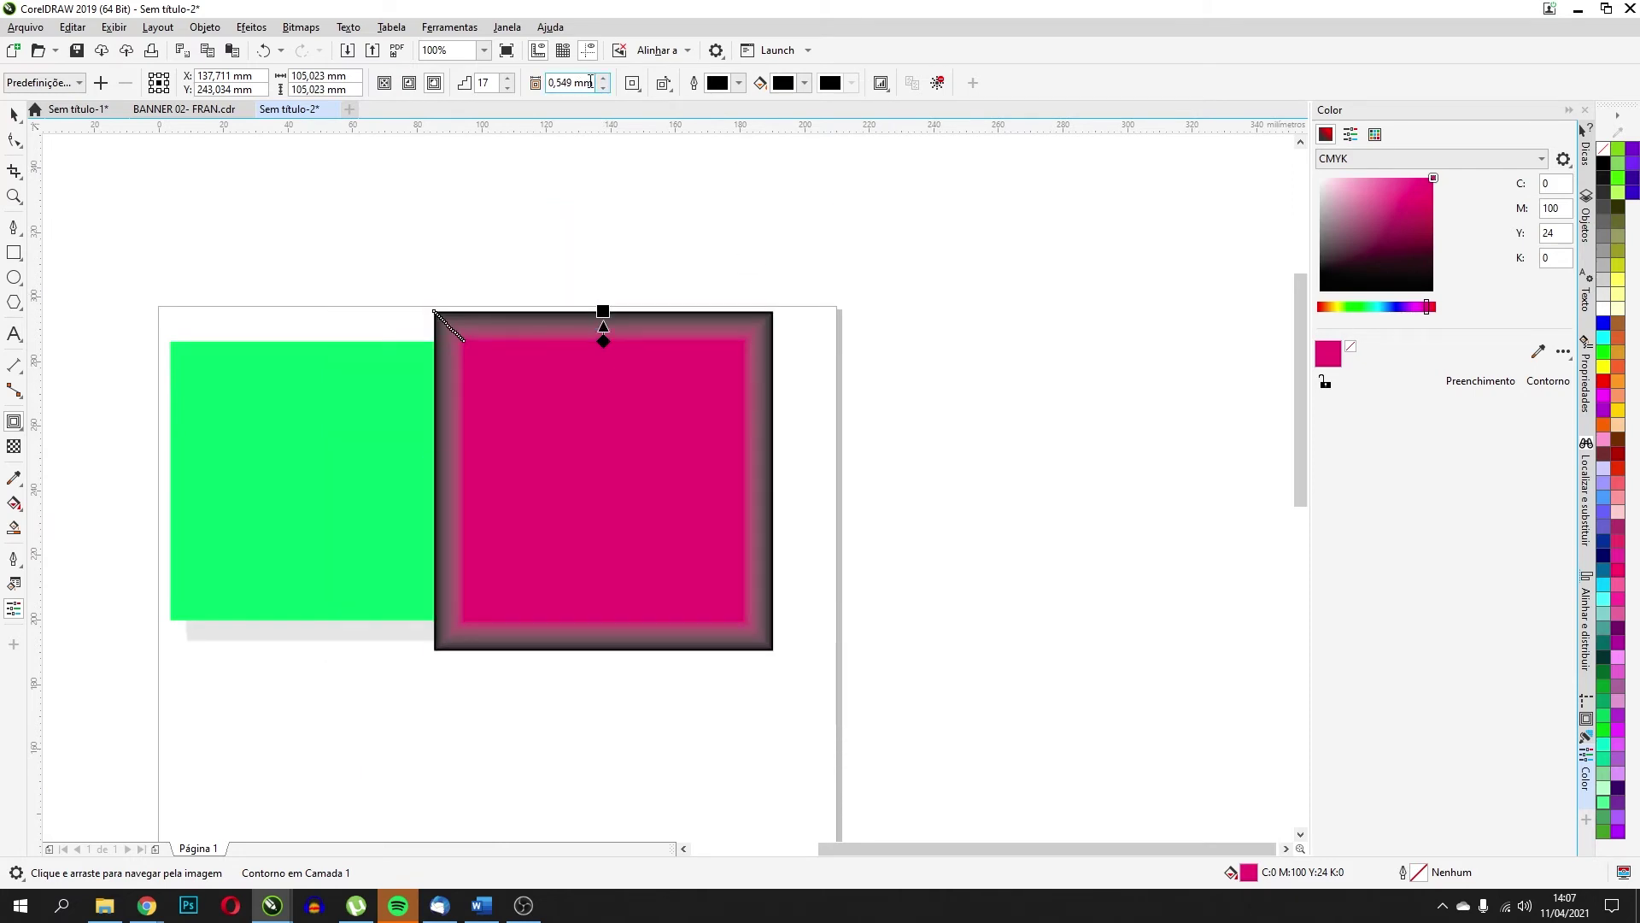
click(507, 88)
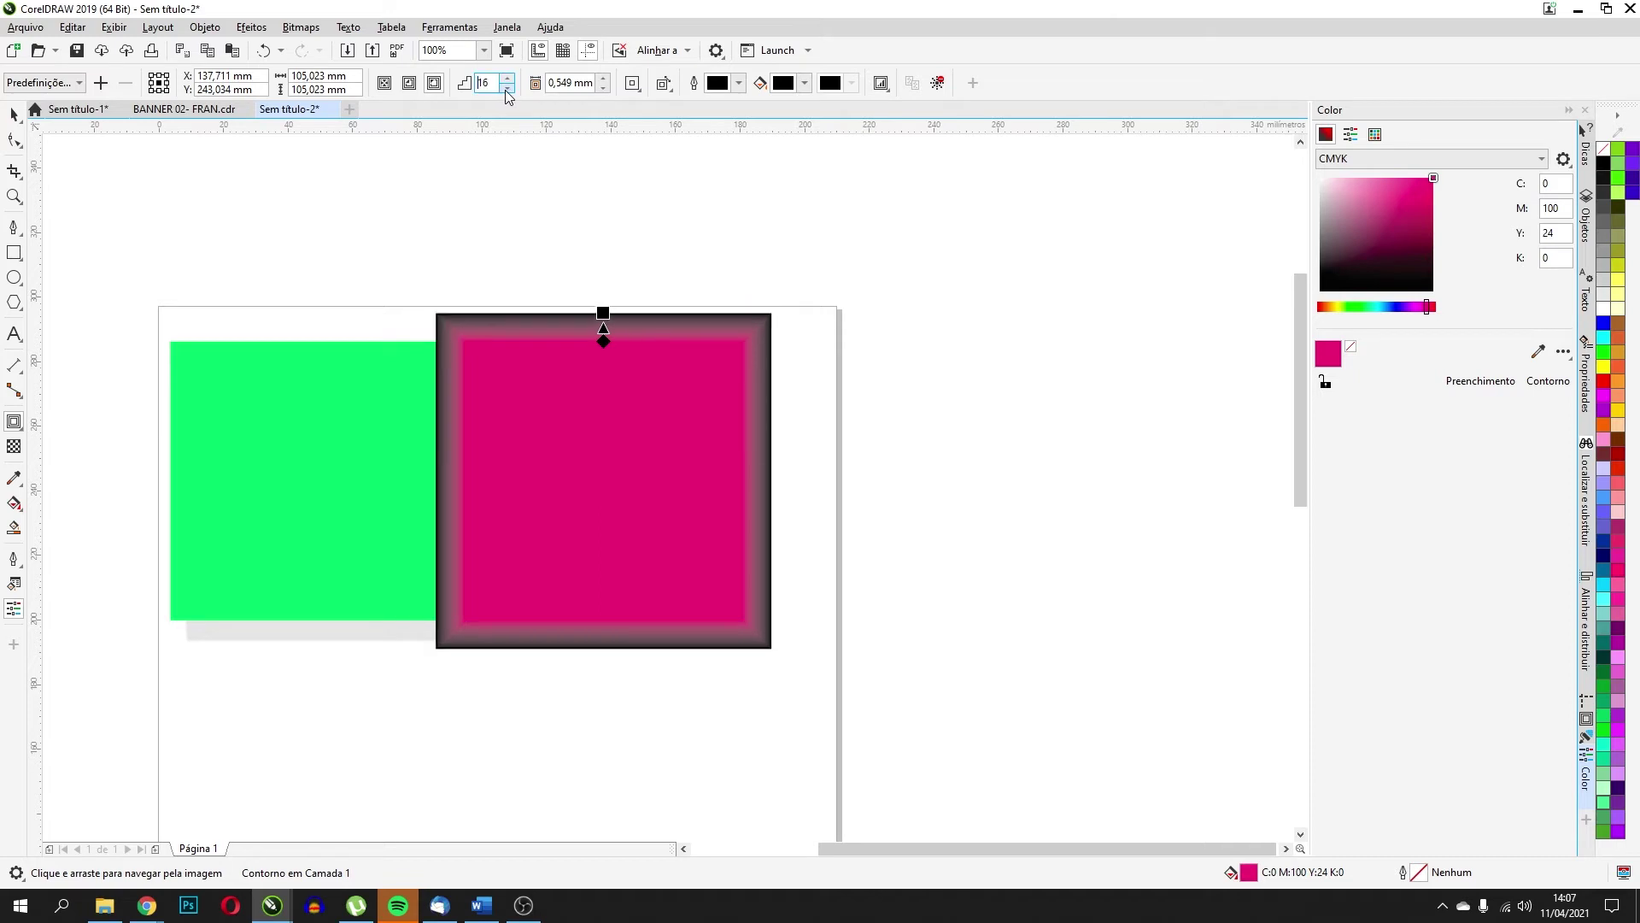
click(507, 88)
click(507, 88)
click(507, 88)
click(507, 88)
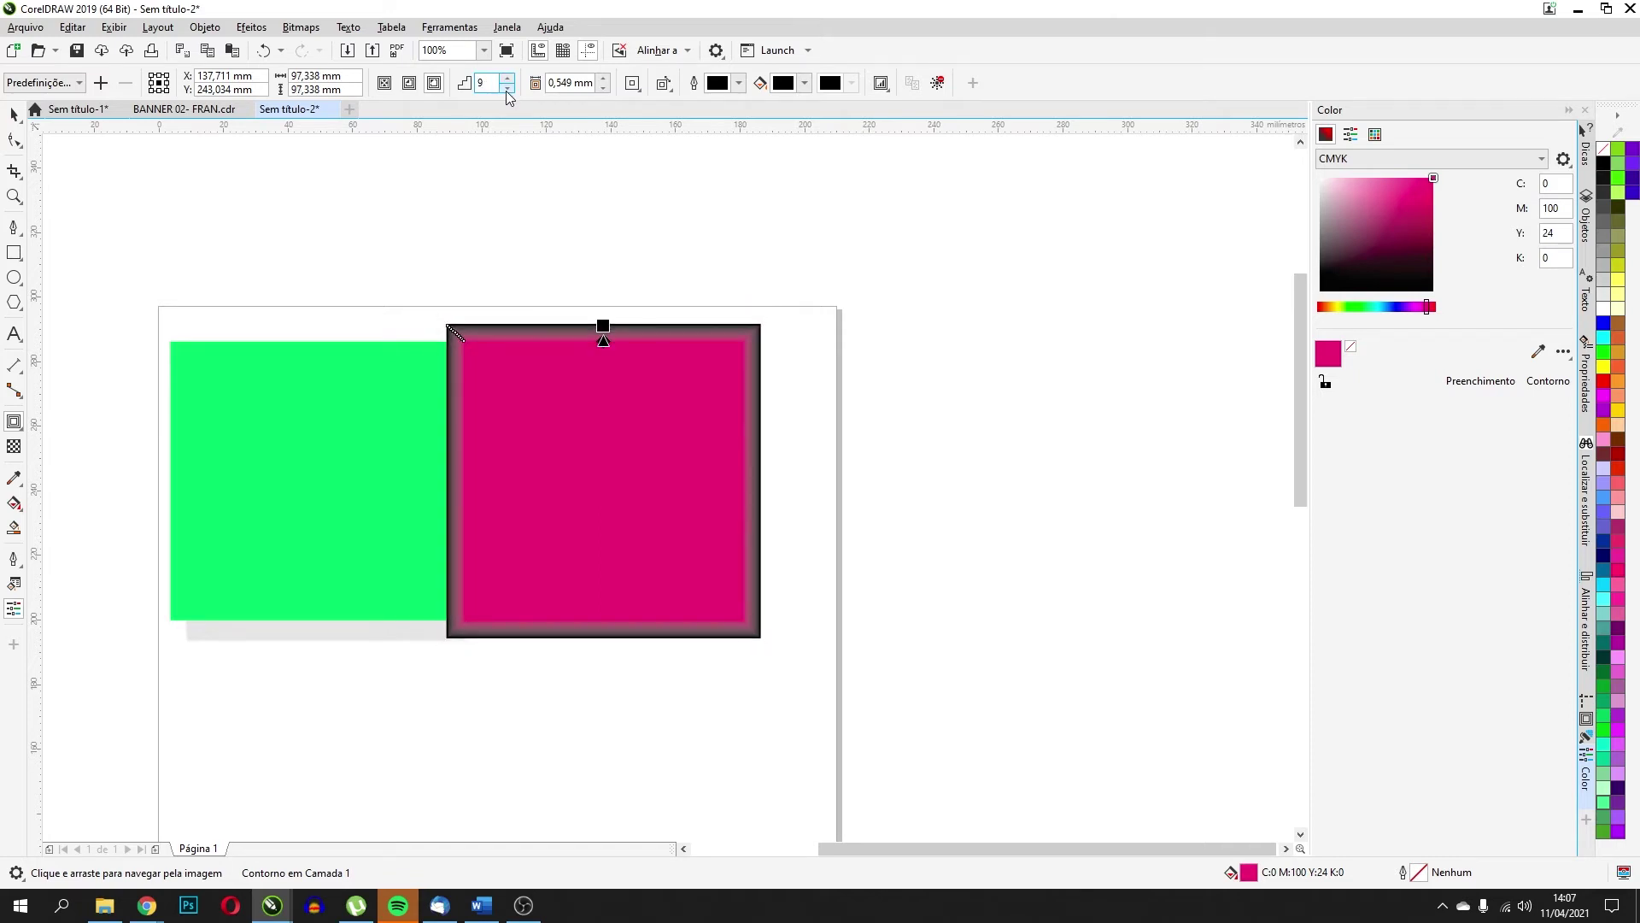
click(507, 88)
click(507, 88)
click(506, 88)
click(506, 88)
click(507, 88)
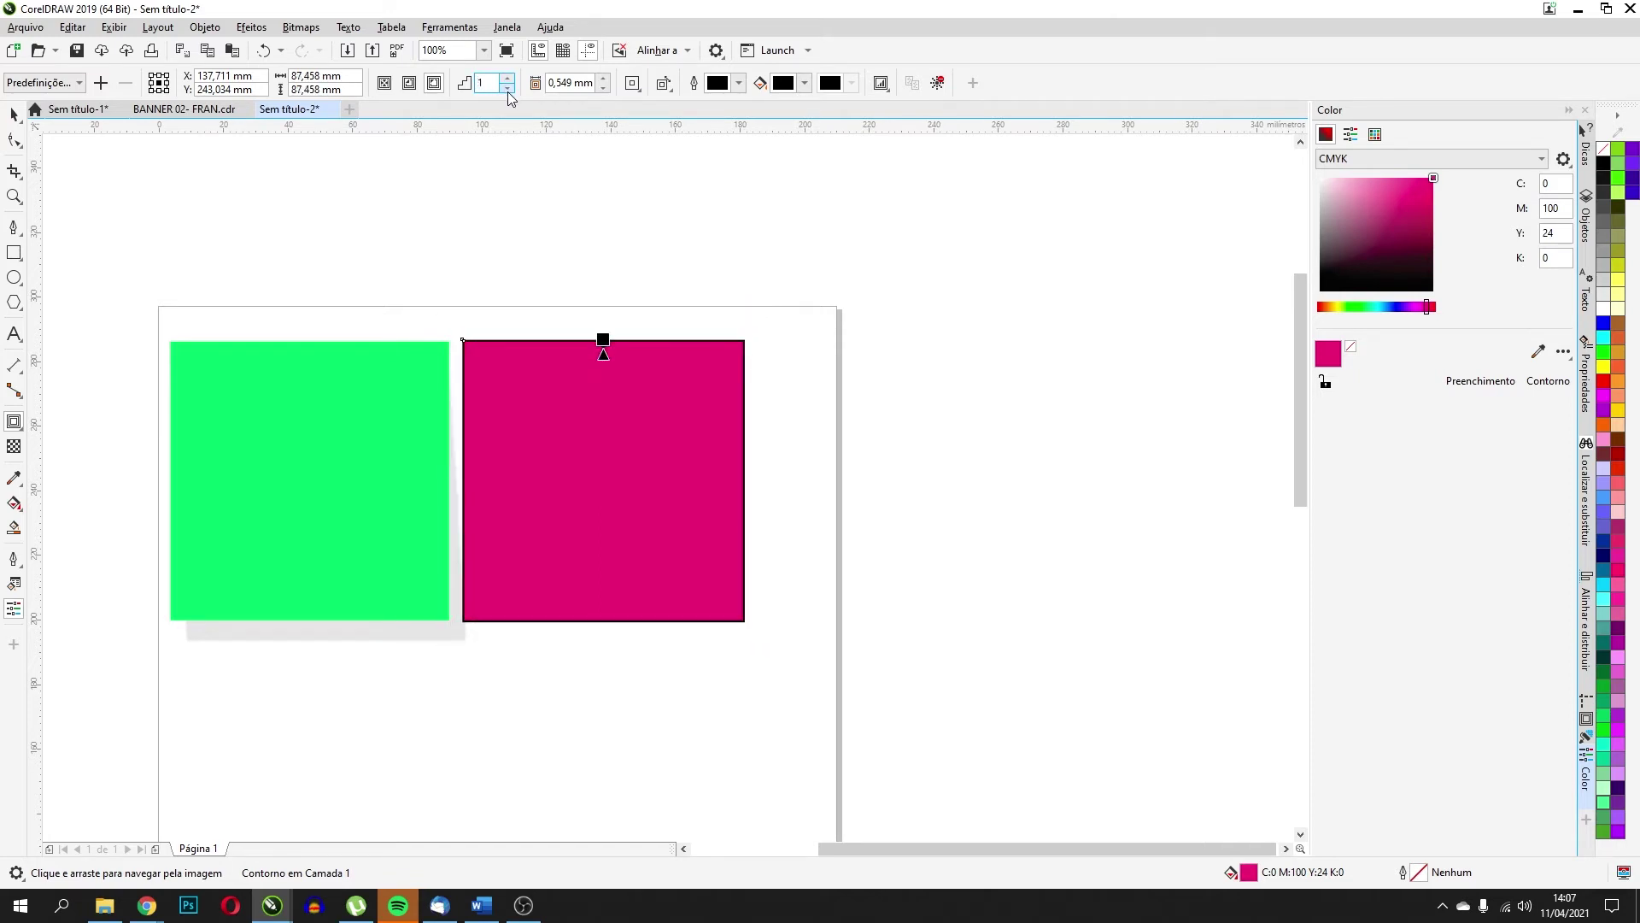
Raise the contour to 6 steps to compare the effect, and bring it back to 1 step
scroll(503, 325, up, 3)
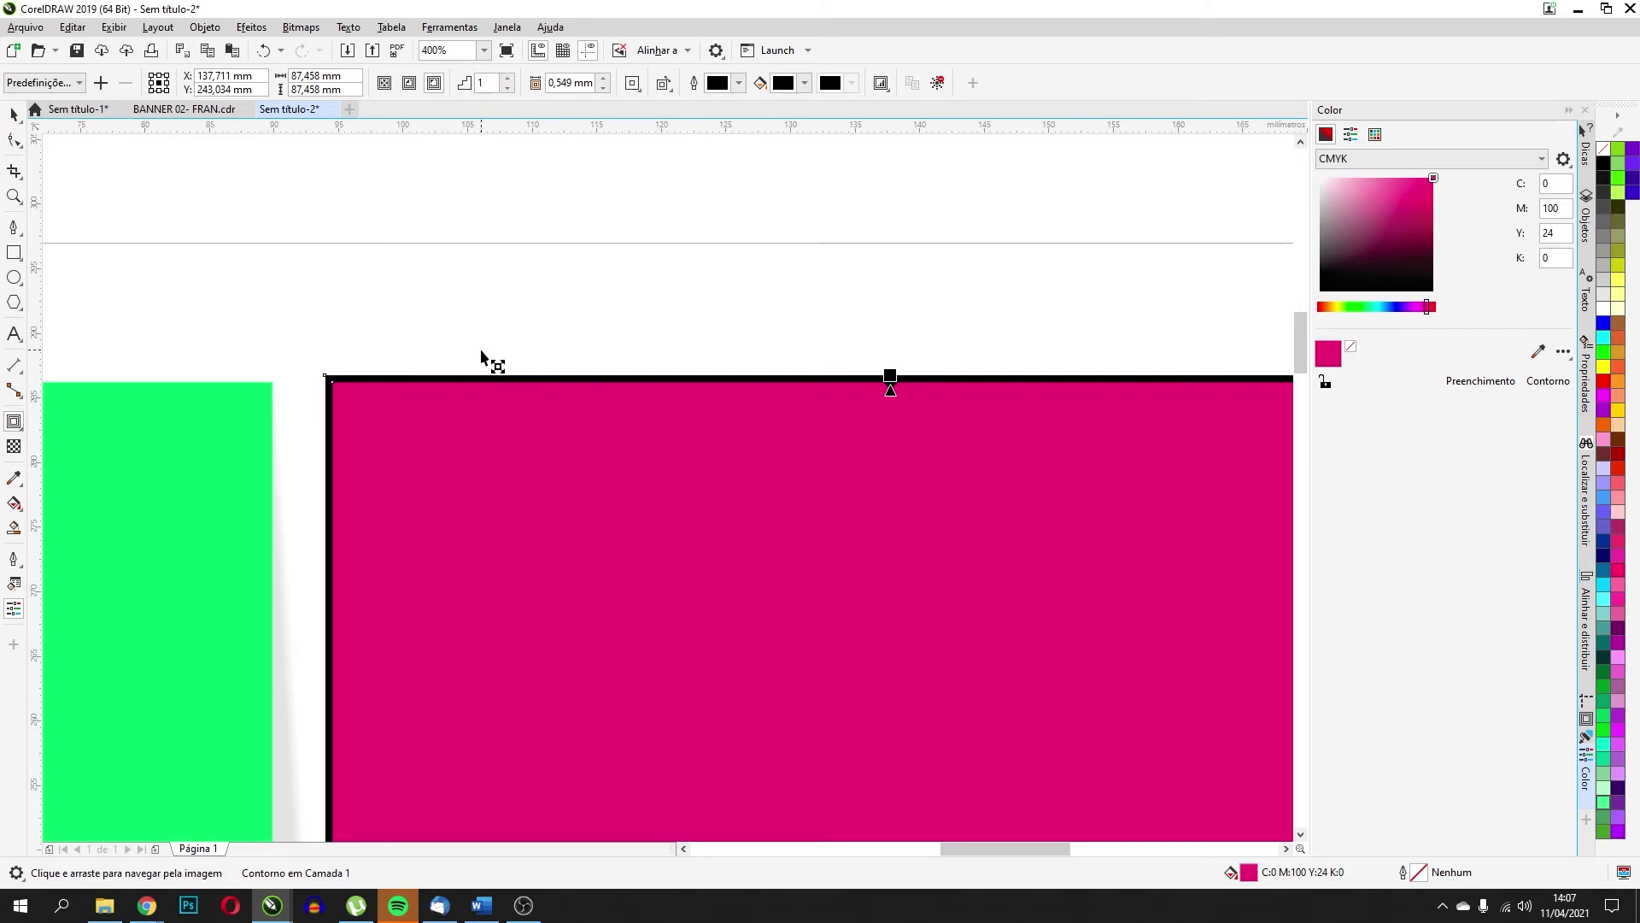
click(509, 78)
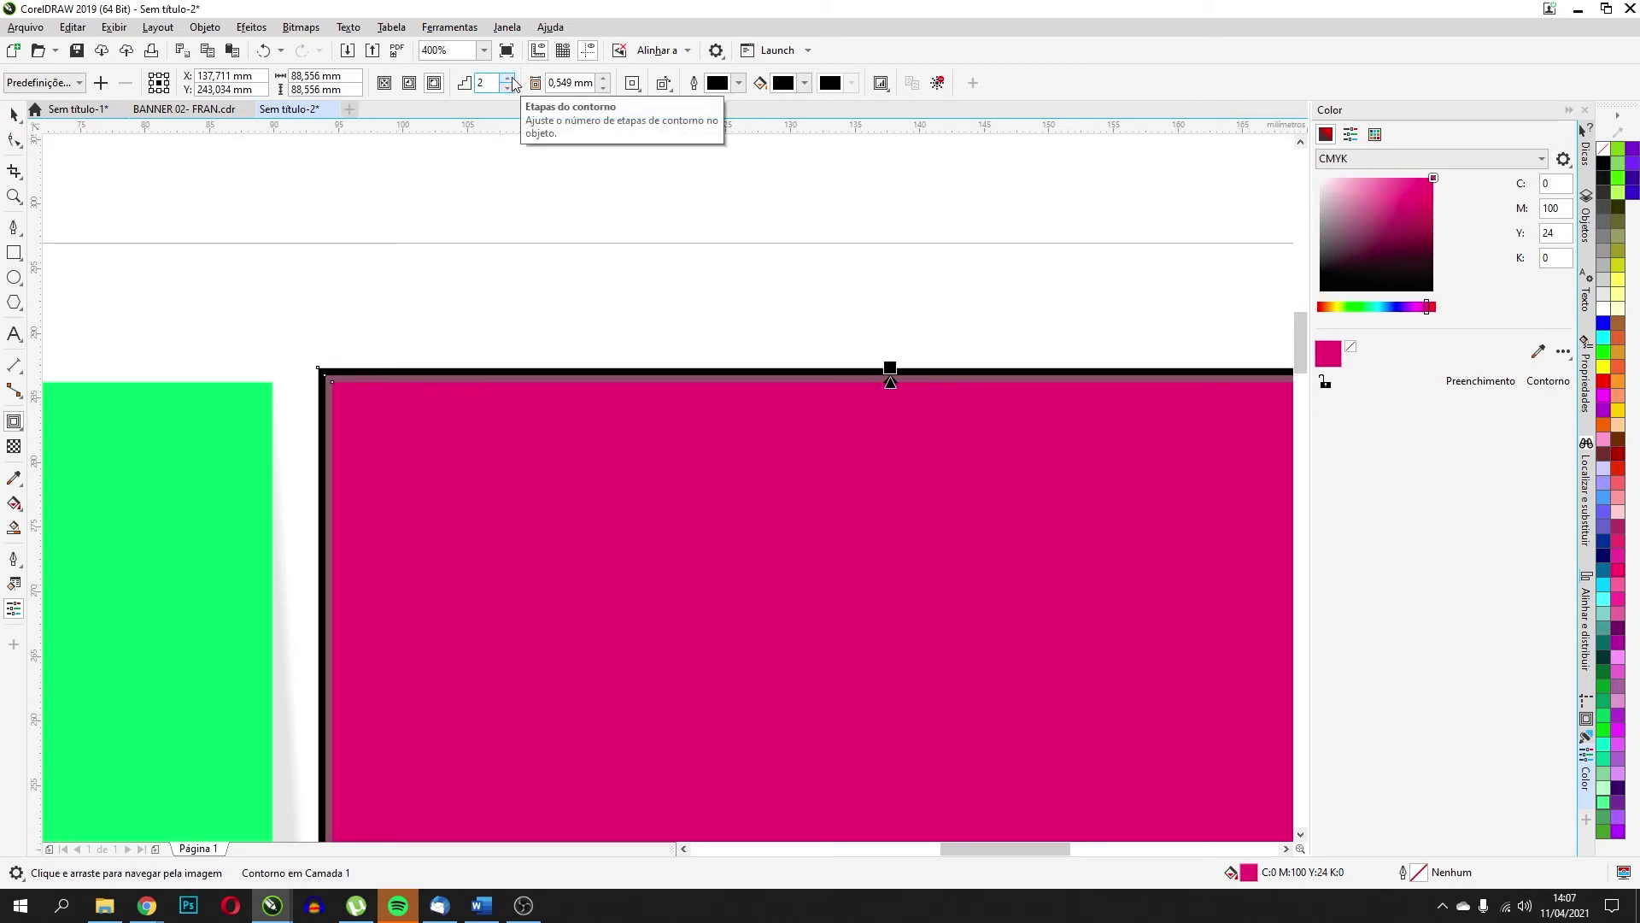
click(509, 78)
click(509, 78)
click(509, 78)
click(509, 78)
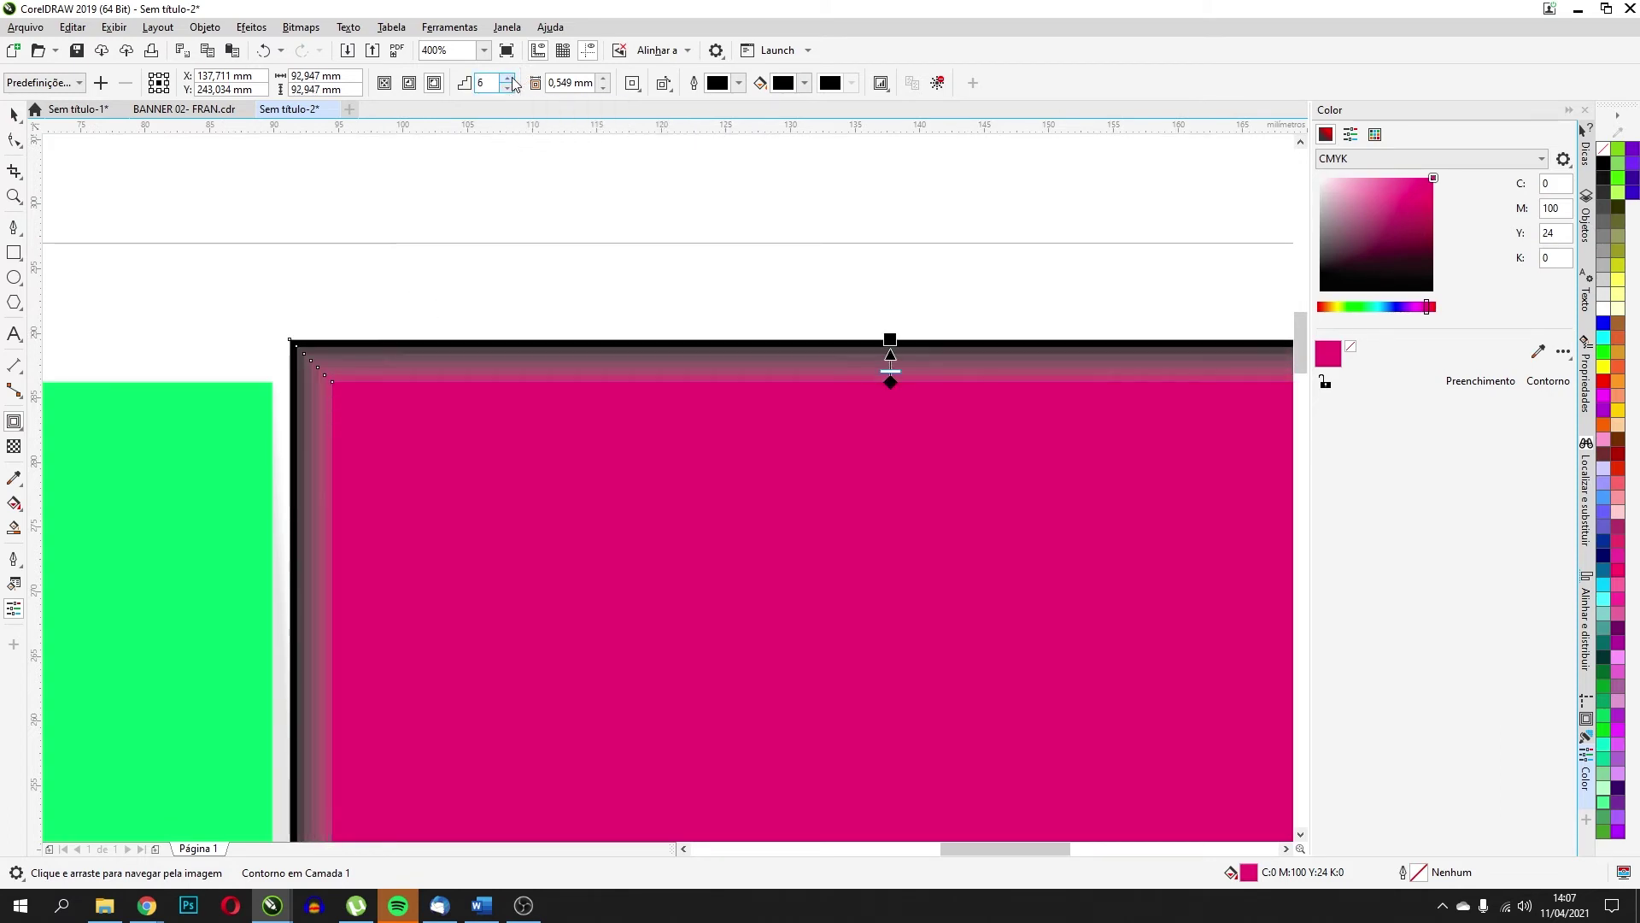
click(508, 87)
click(508, 87)
click(507, 87)
click(508, 87)
click(508, 87)
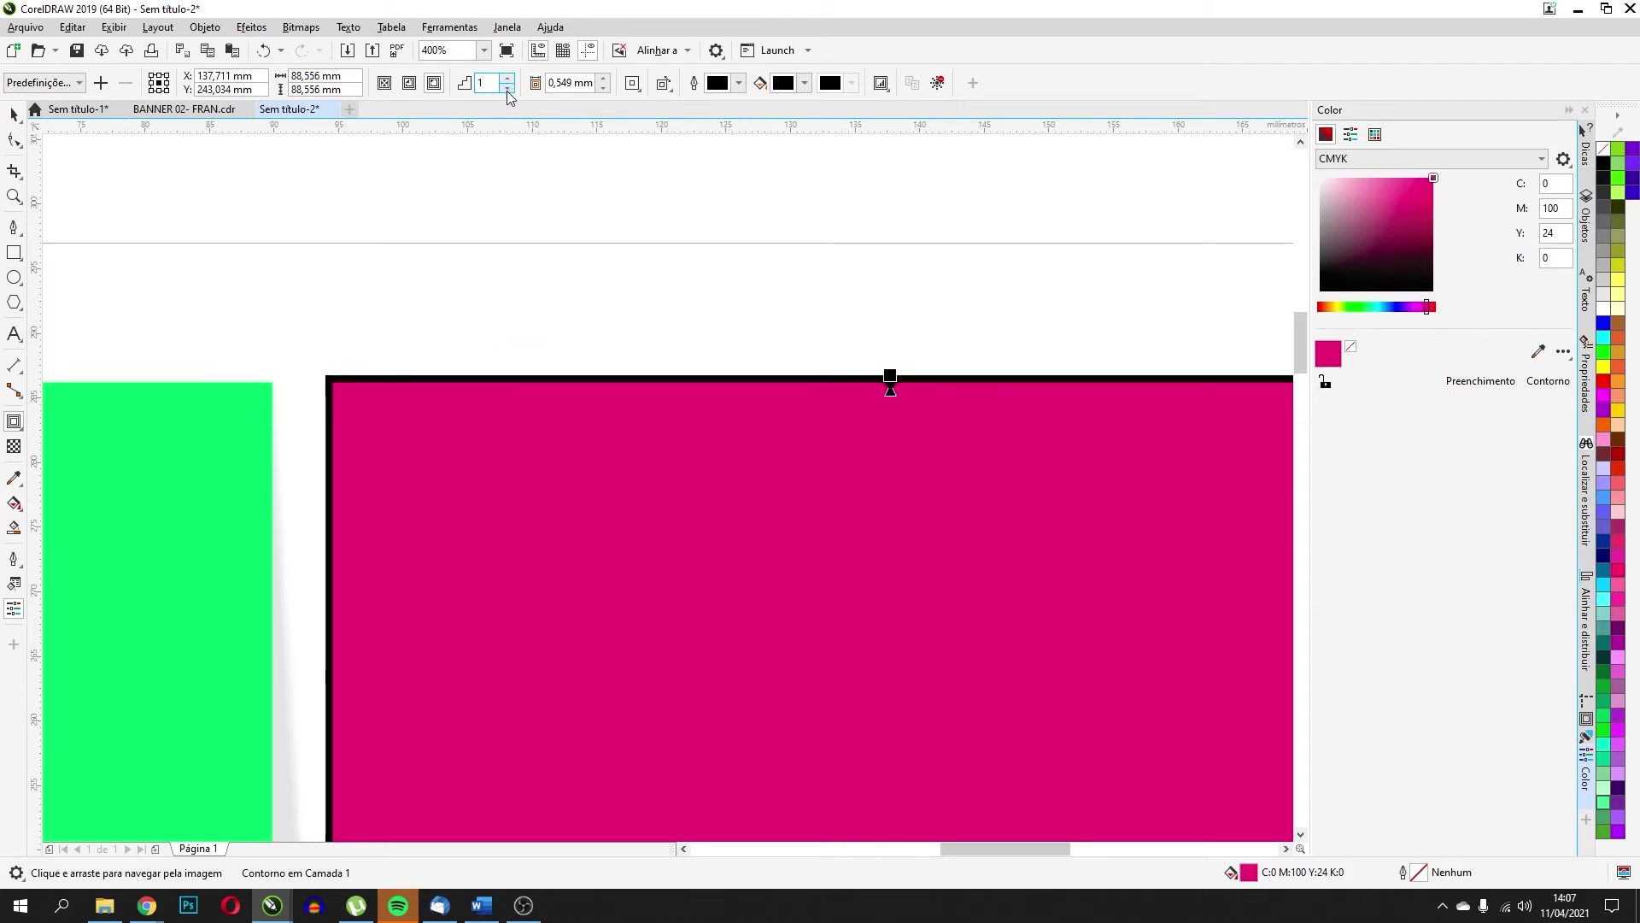
Try the inside contour on the pink square, and switch back to an outside contour with 1 step
click(409, 83)
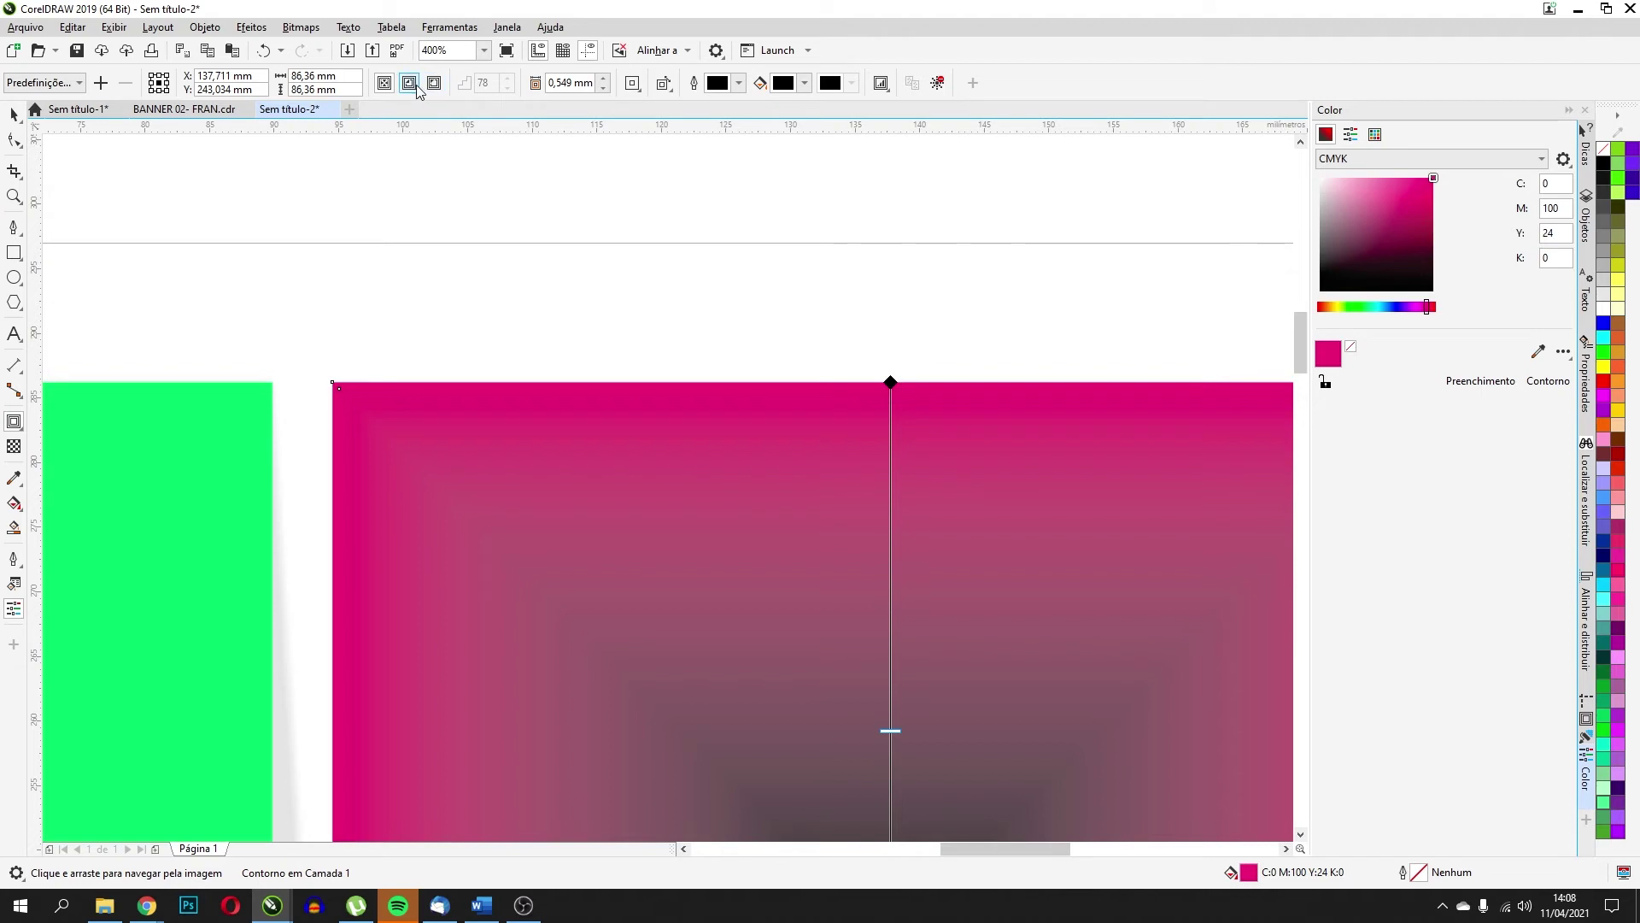
click(434, 85)
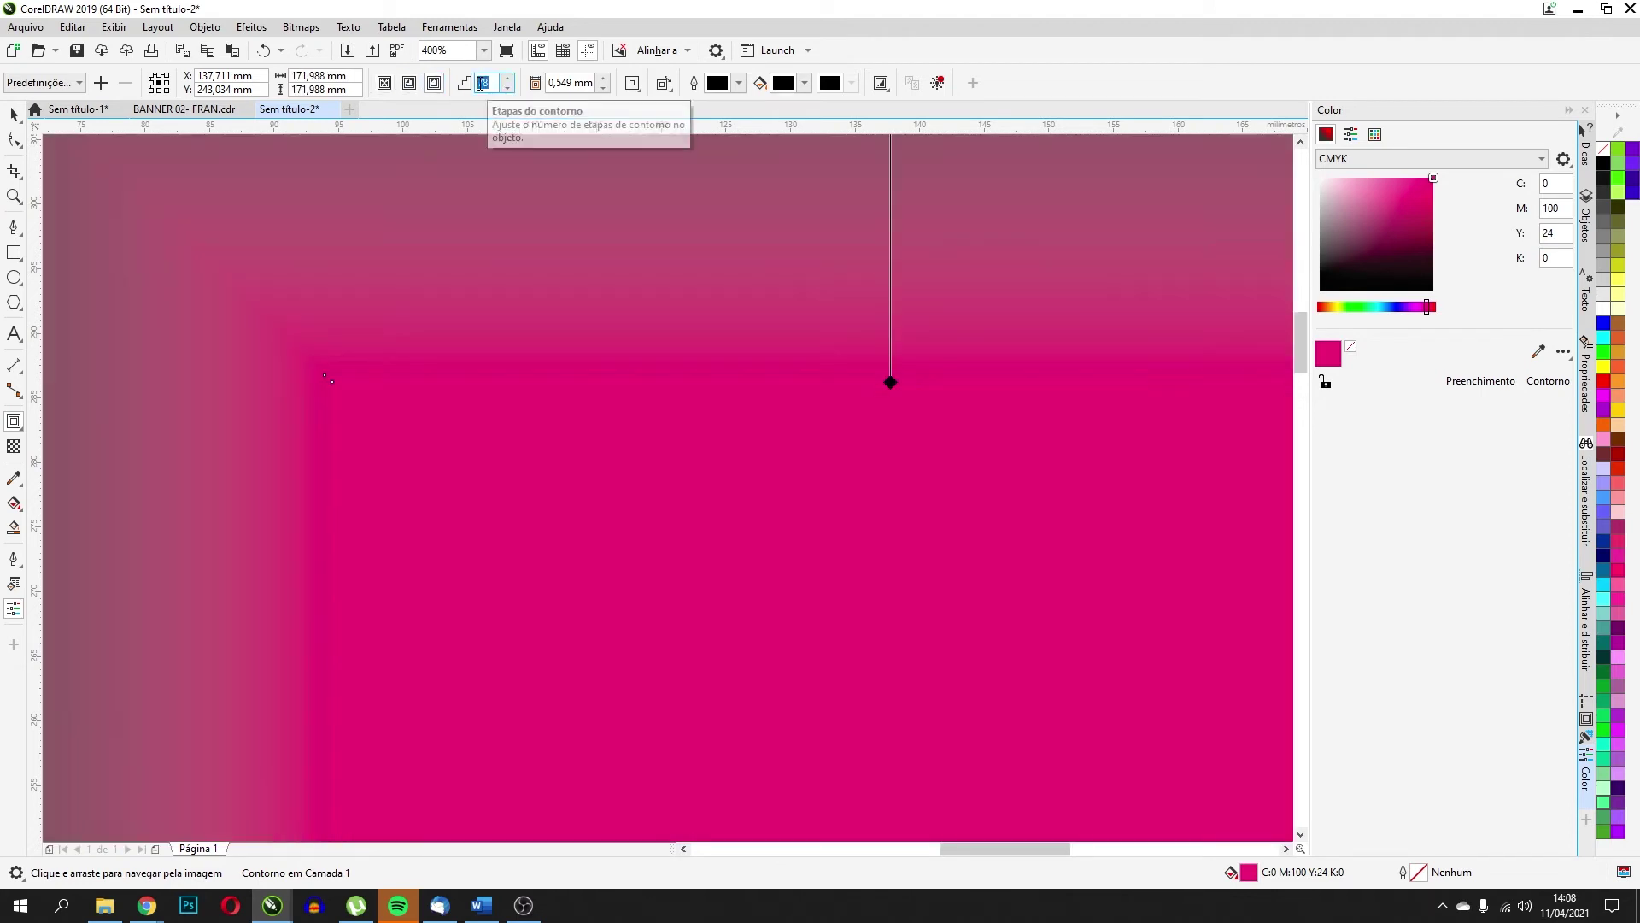
text(1)
key(Return)
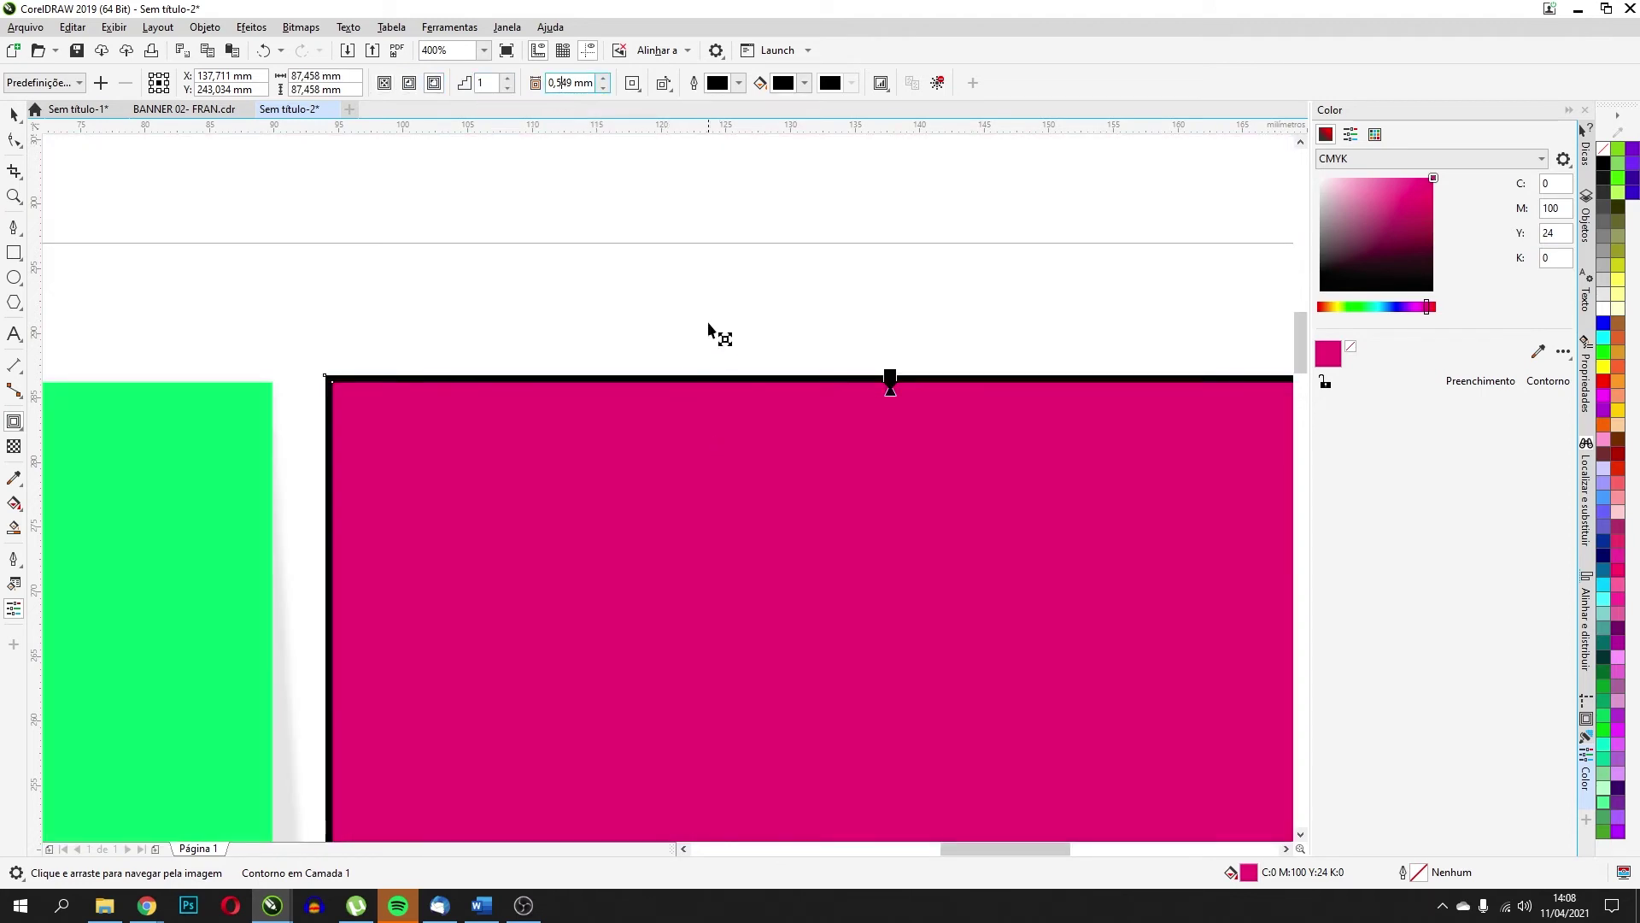
Widen the contour to about 5.484 mm and narrow it again on the canvas, and set its offset to exactly 1.5 mm
scroll(776, 351, down, 2)
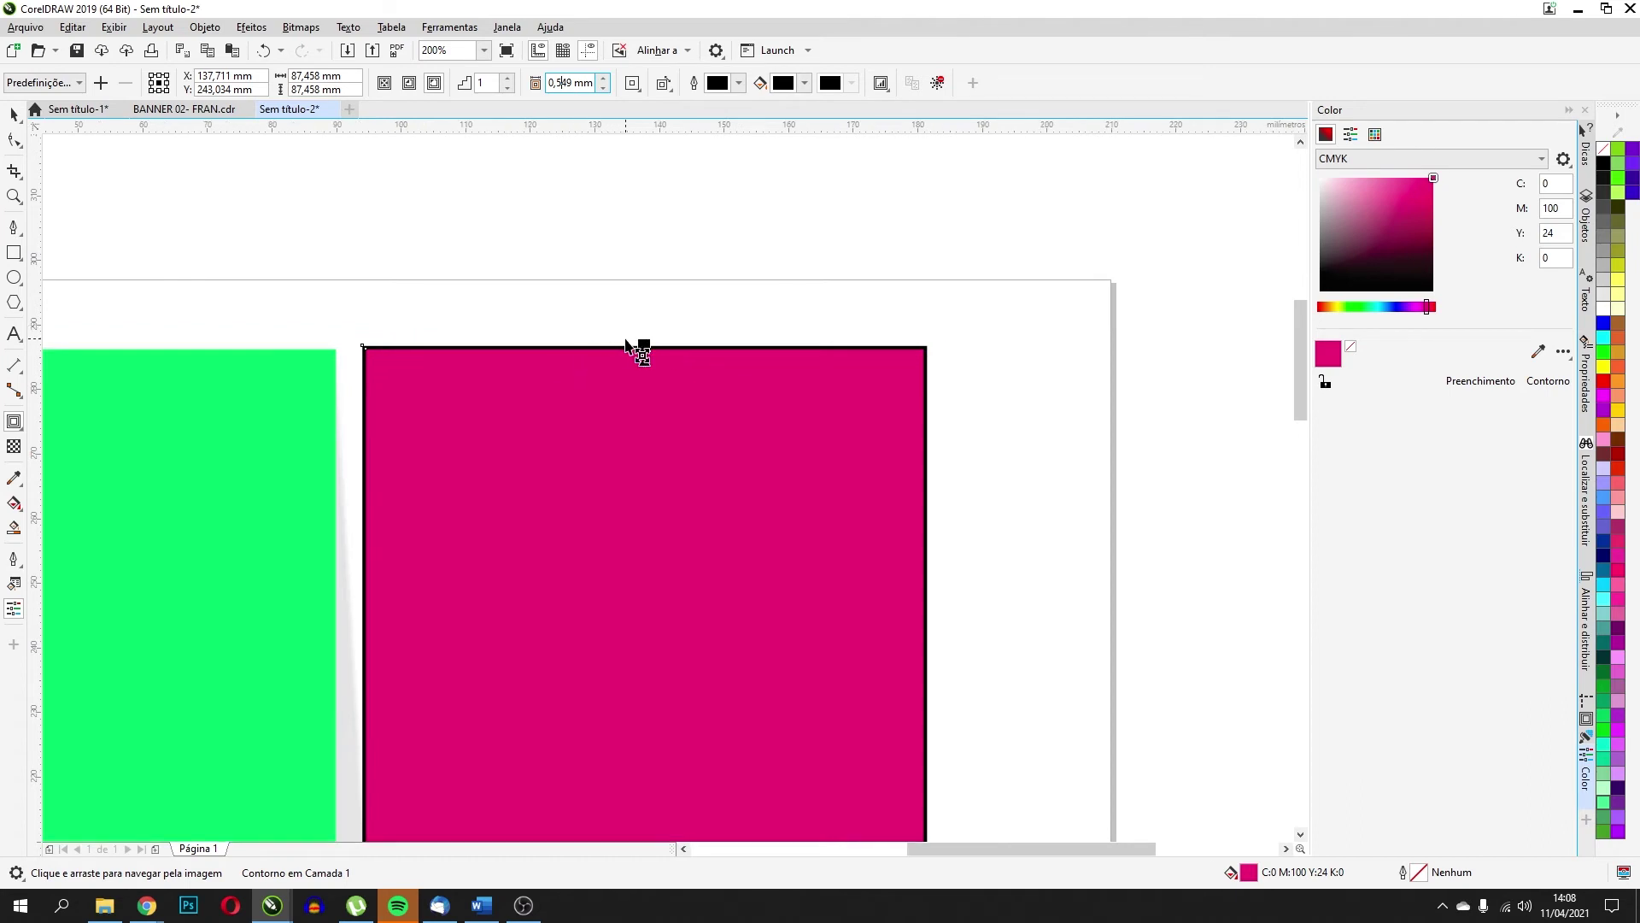
drag(644, 346, 645, 316)
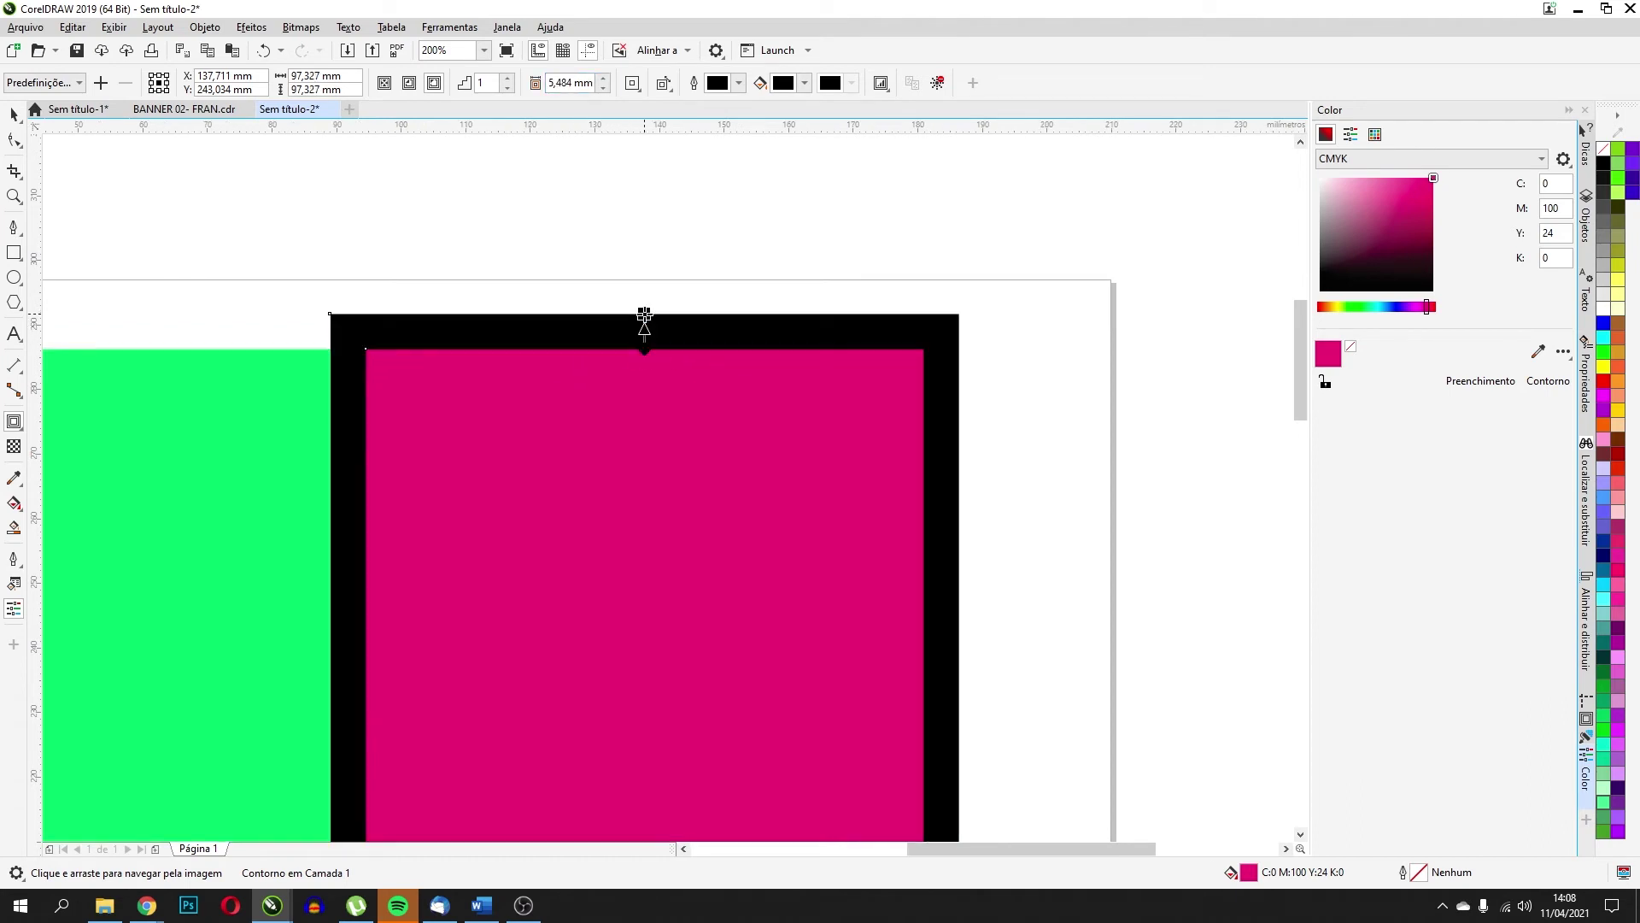
drag(644, 316, 644, 339)
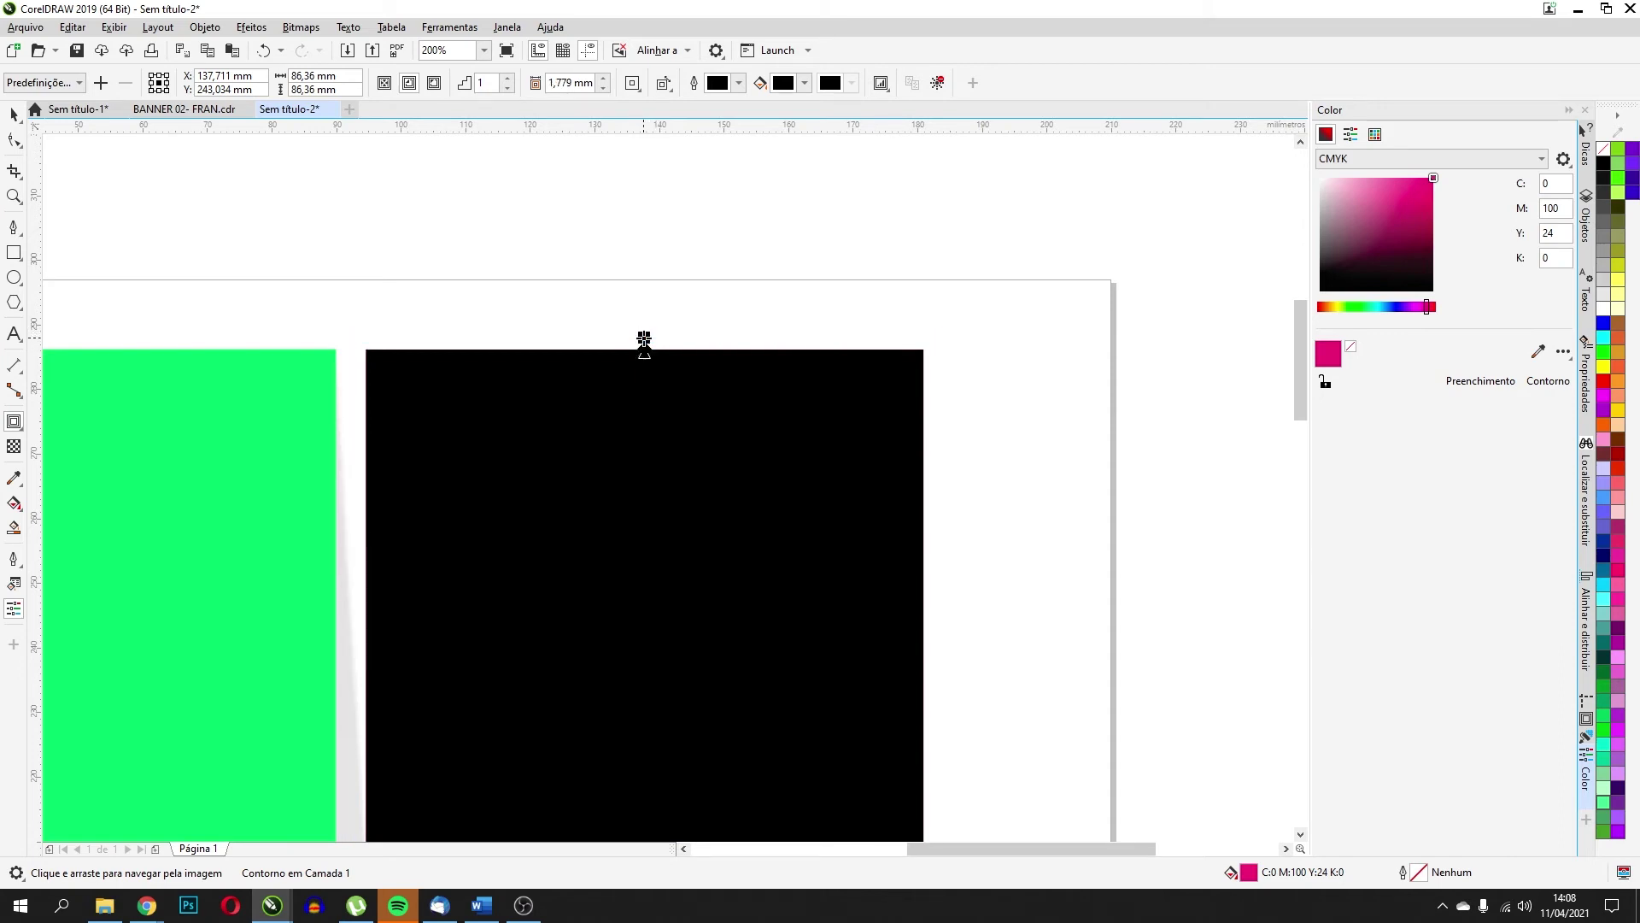
double_click(571, 82)
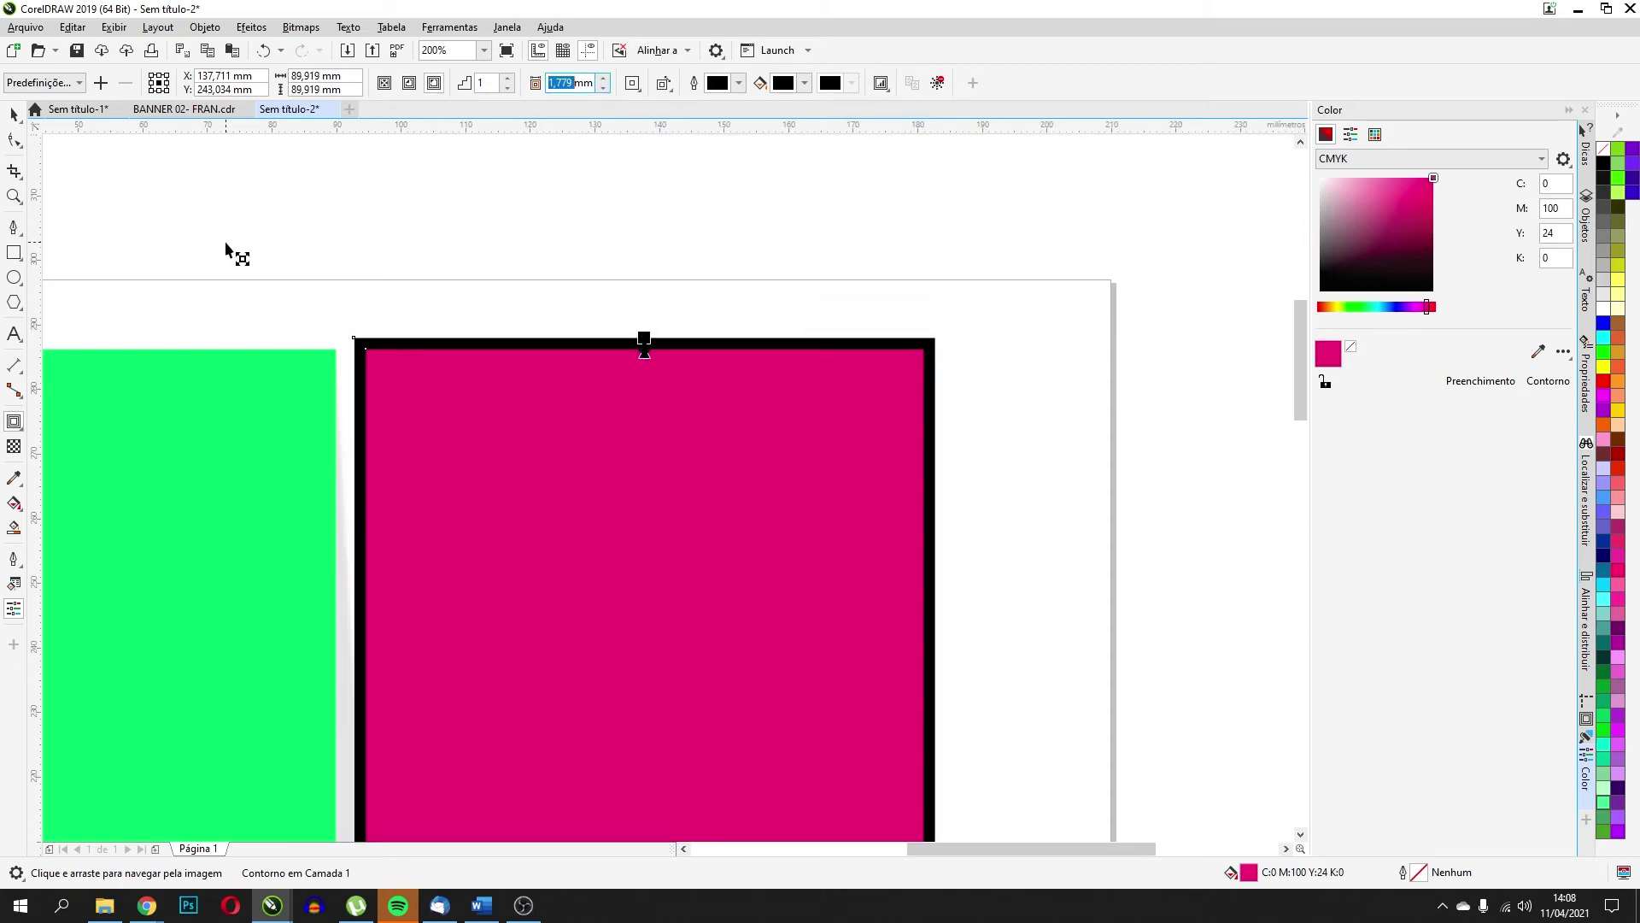
text(1,5)
key(Return)
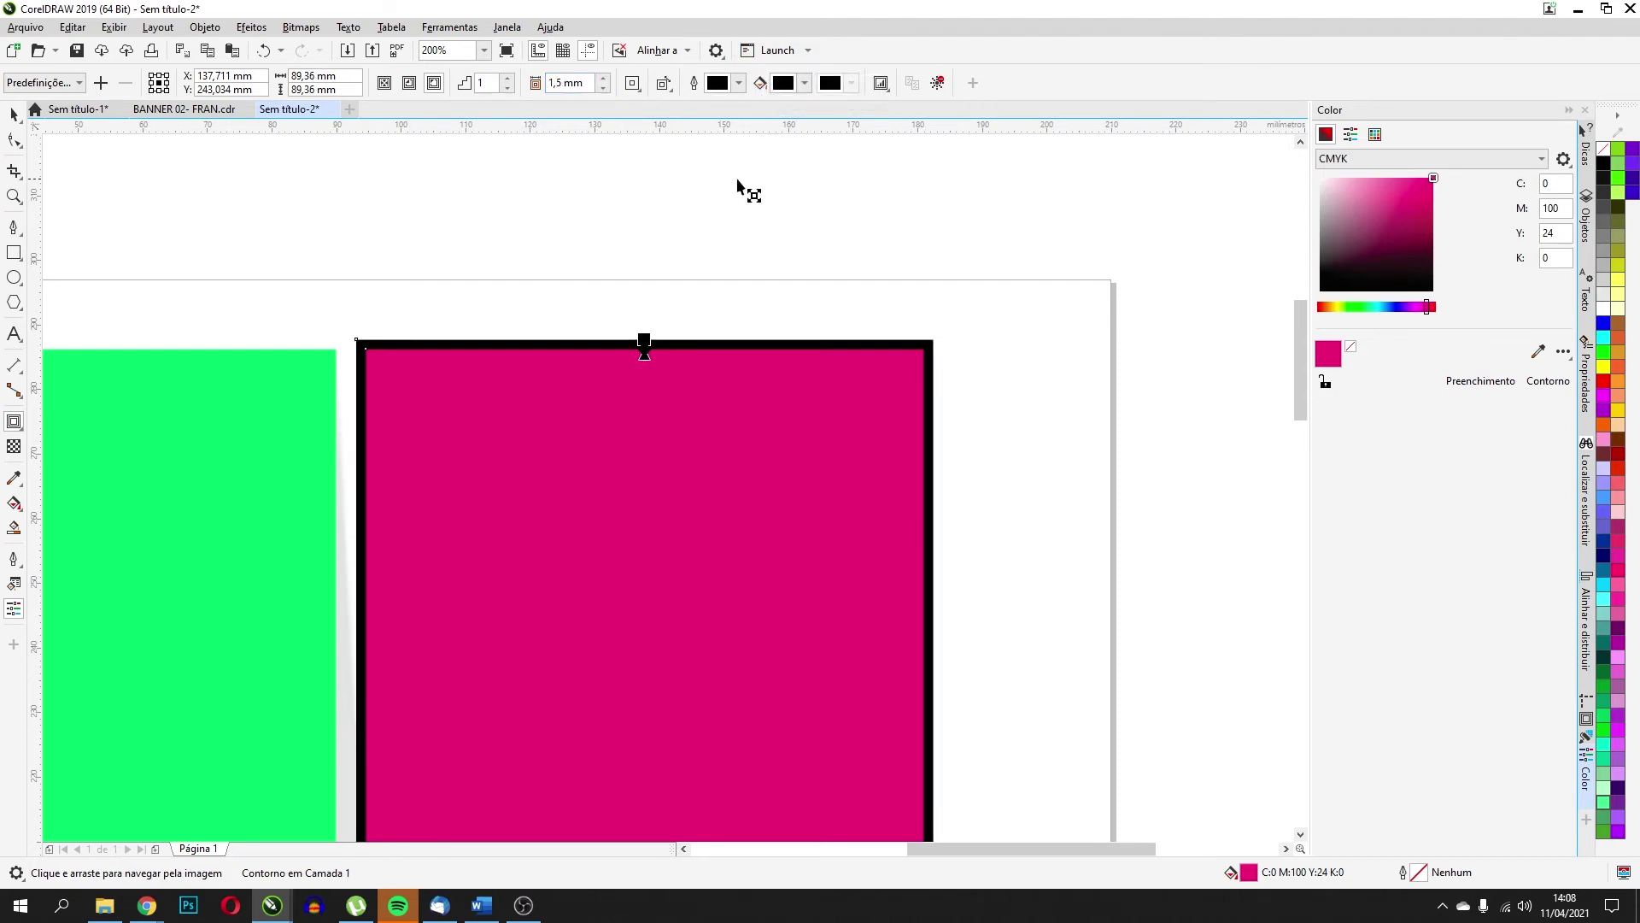
Try rounded and chamfered corners on the pink square's contour, and keep the rounded corners
click(638, 88)
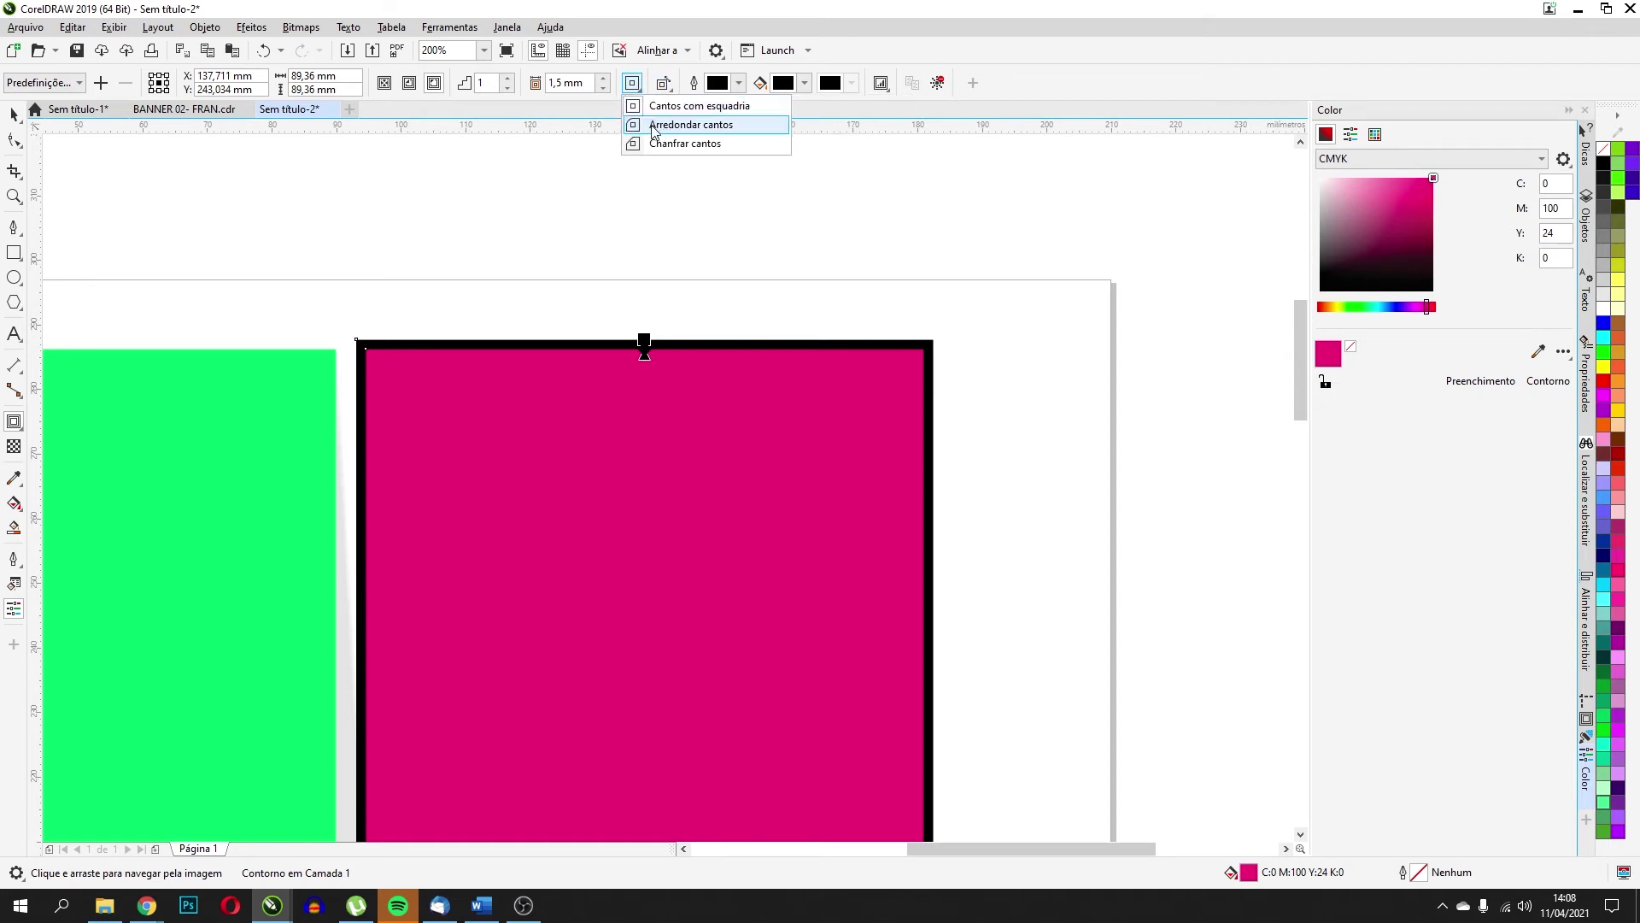
click(654, 125)
scroll(359, 346, up, 4)
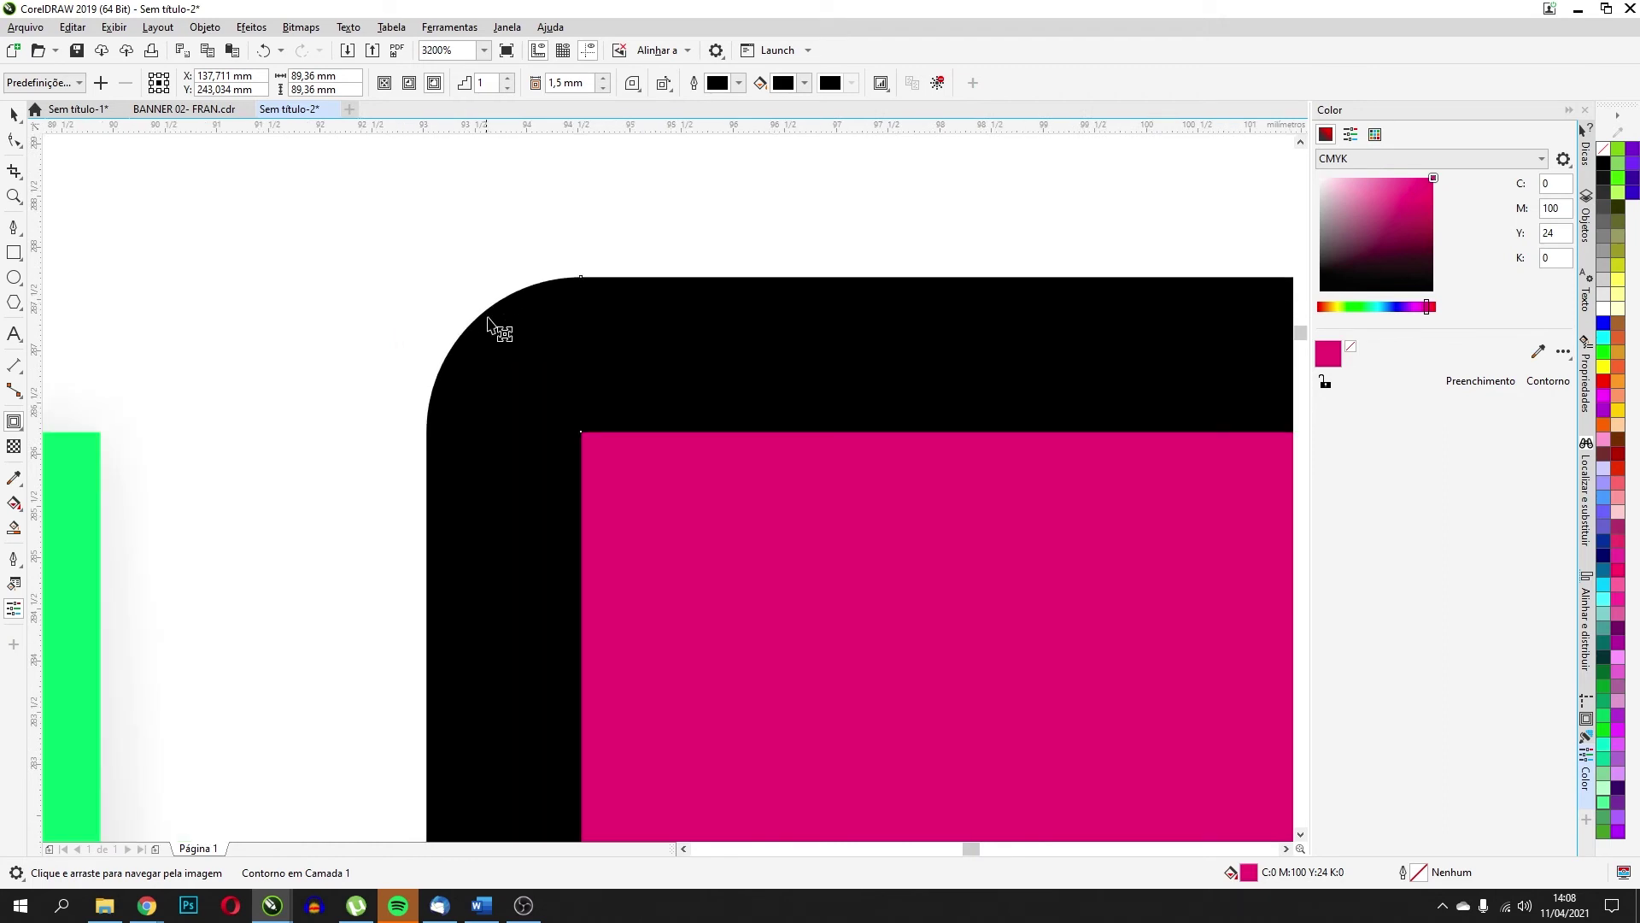
click(632, 83)
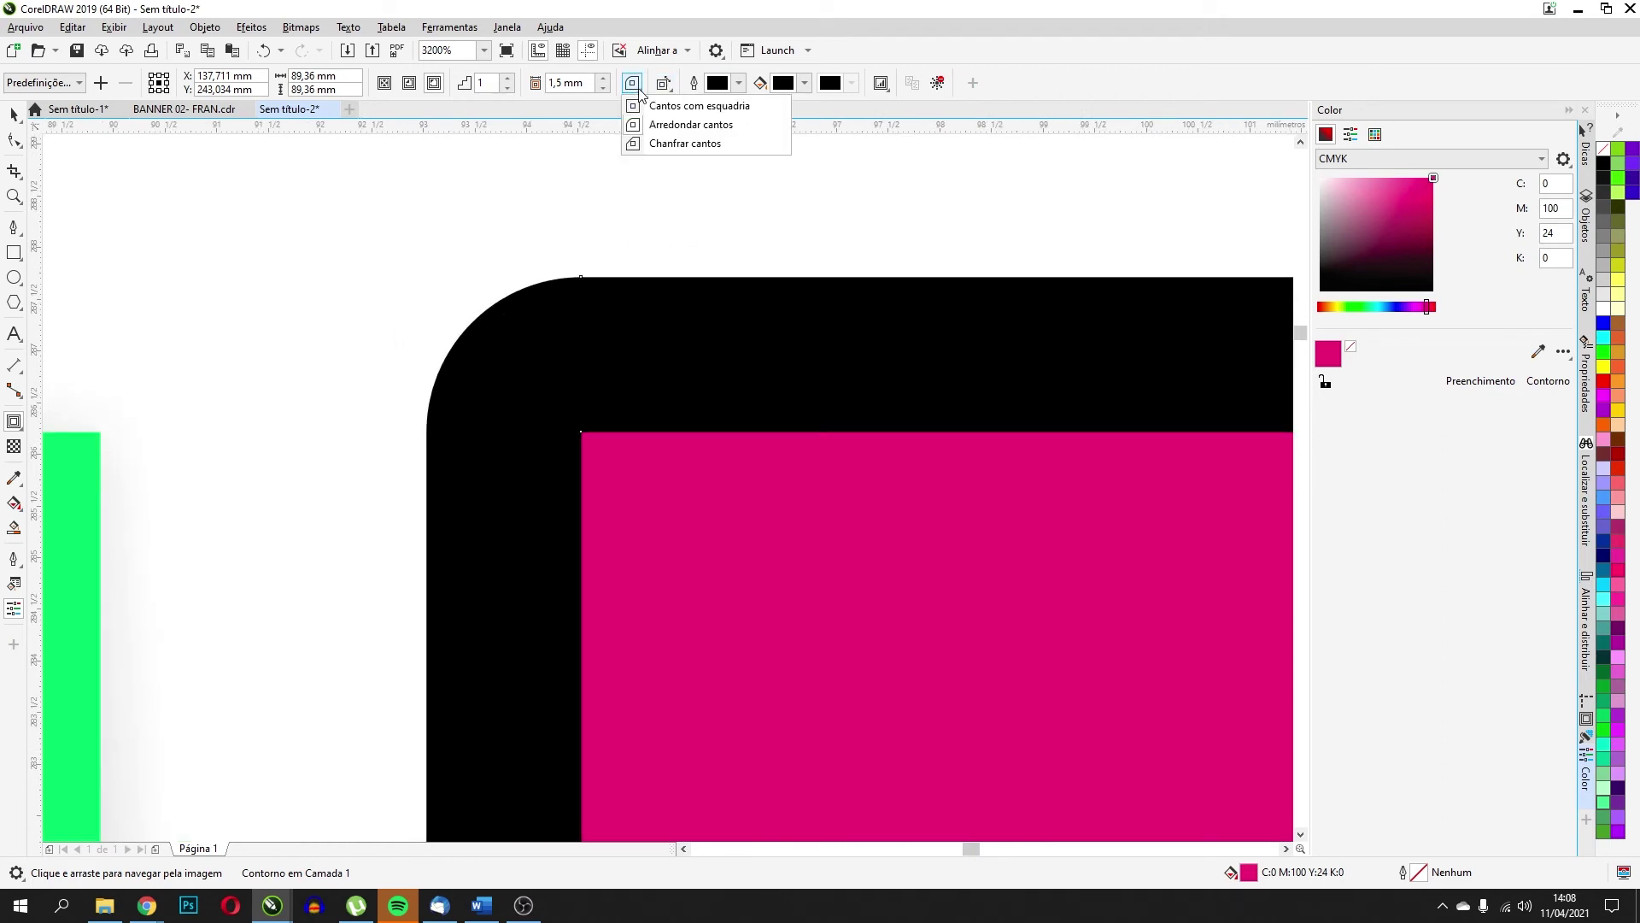
click(658, 143)
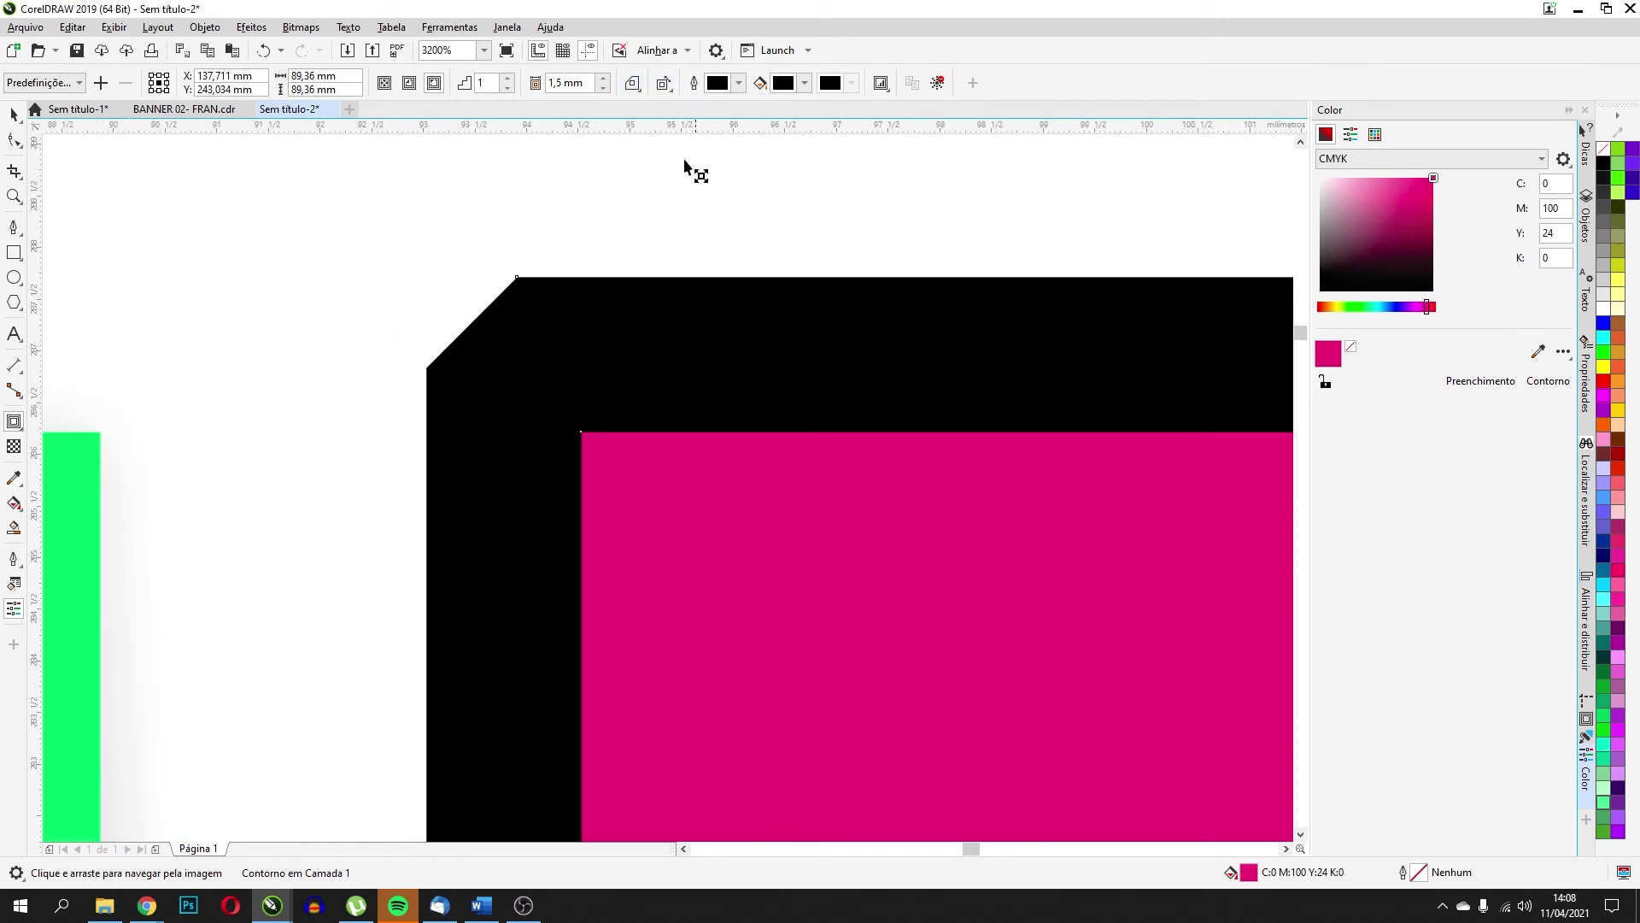
click(632, 85)
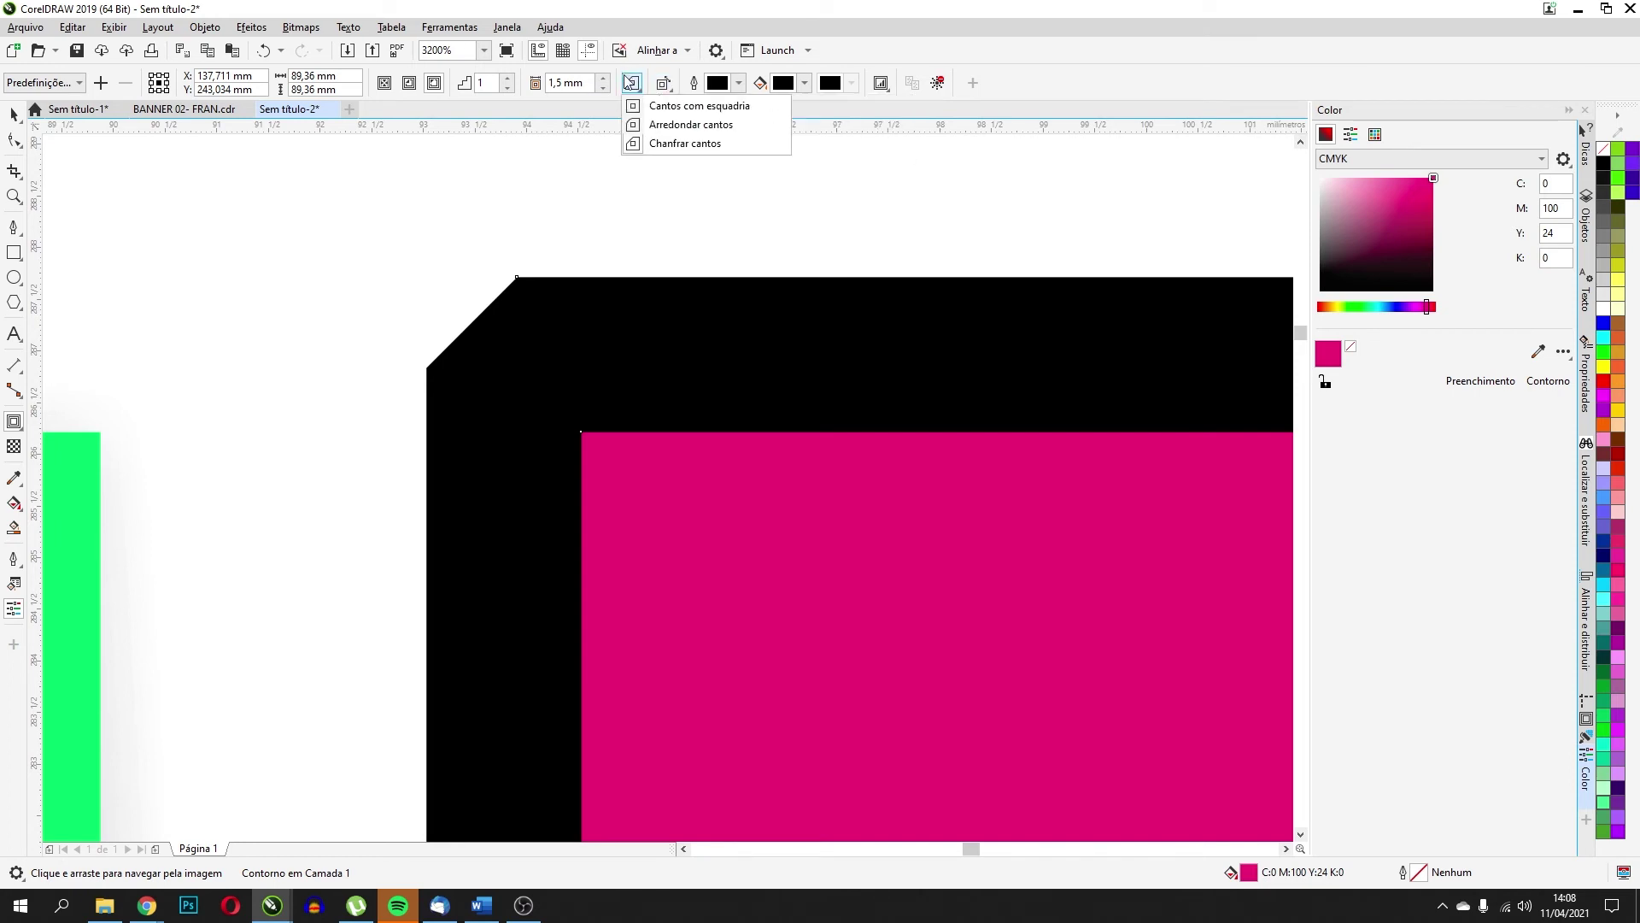
click(634, 126)
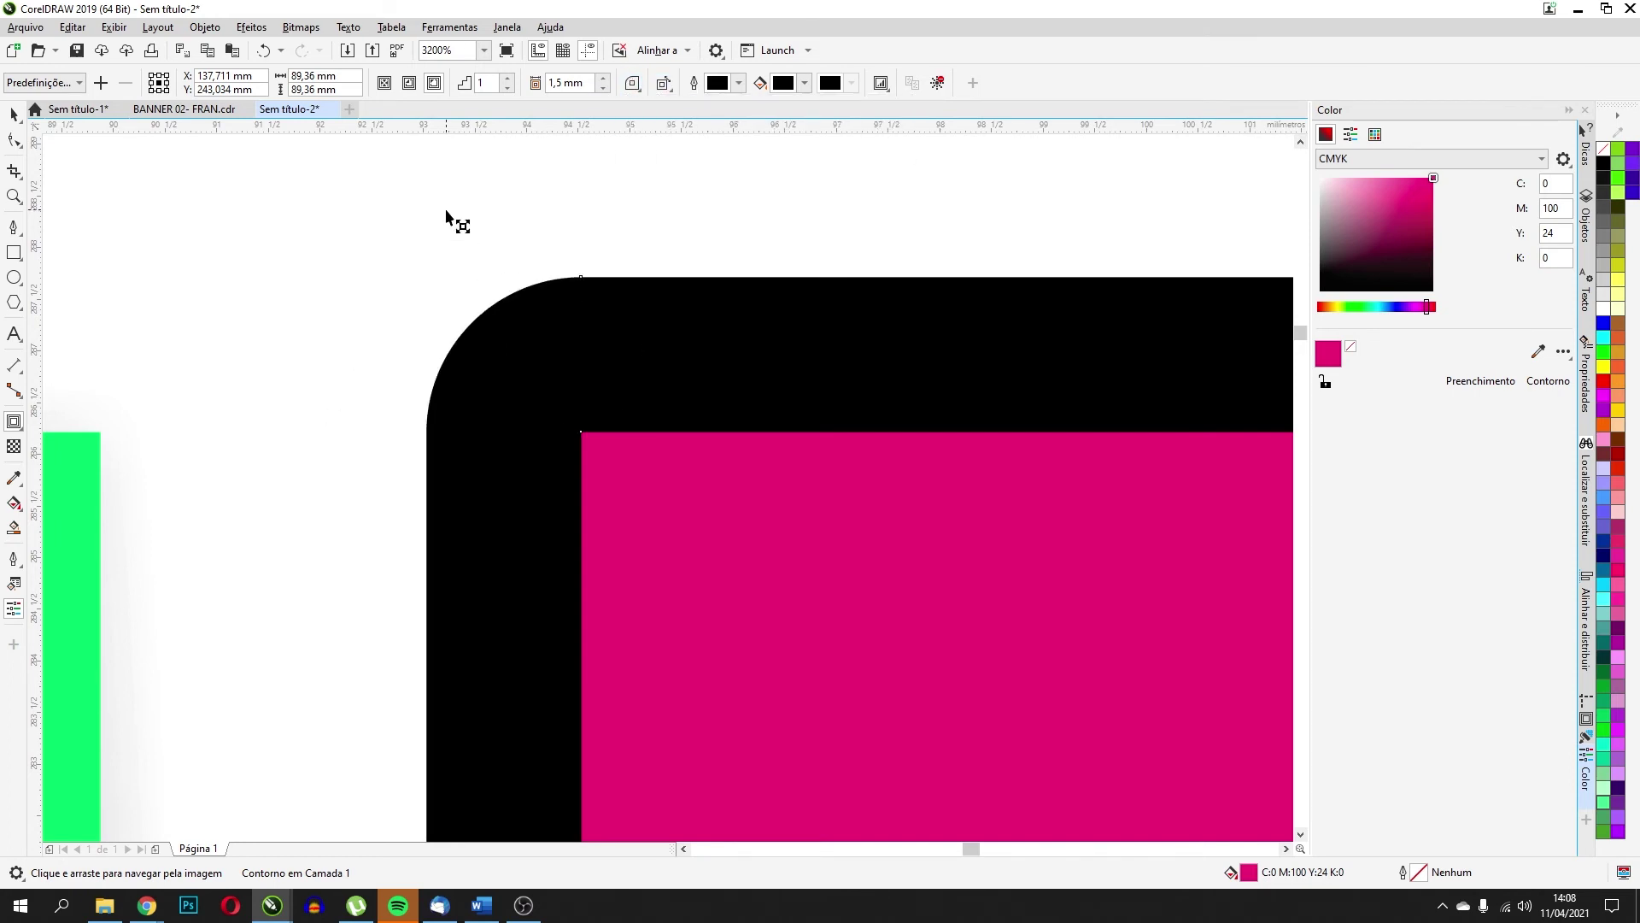
click(666, 89)
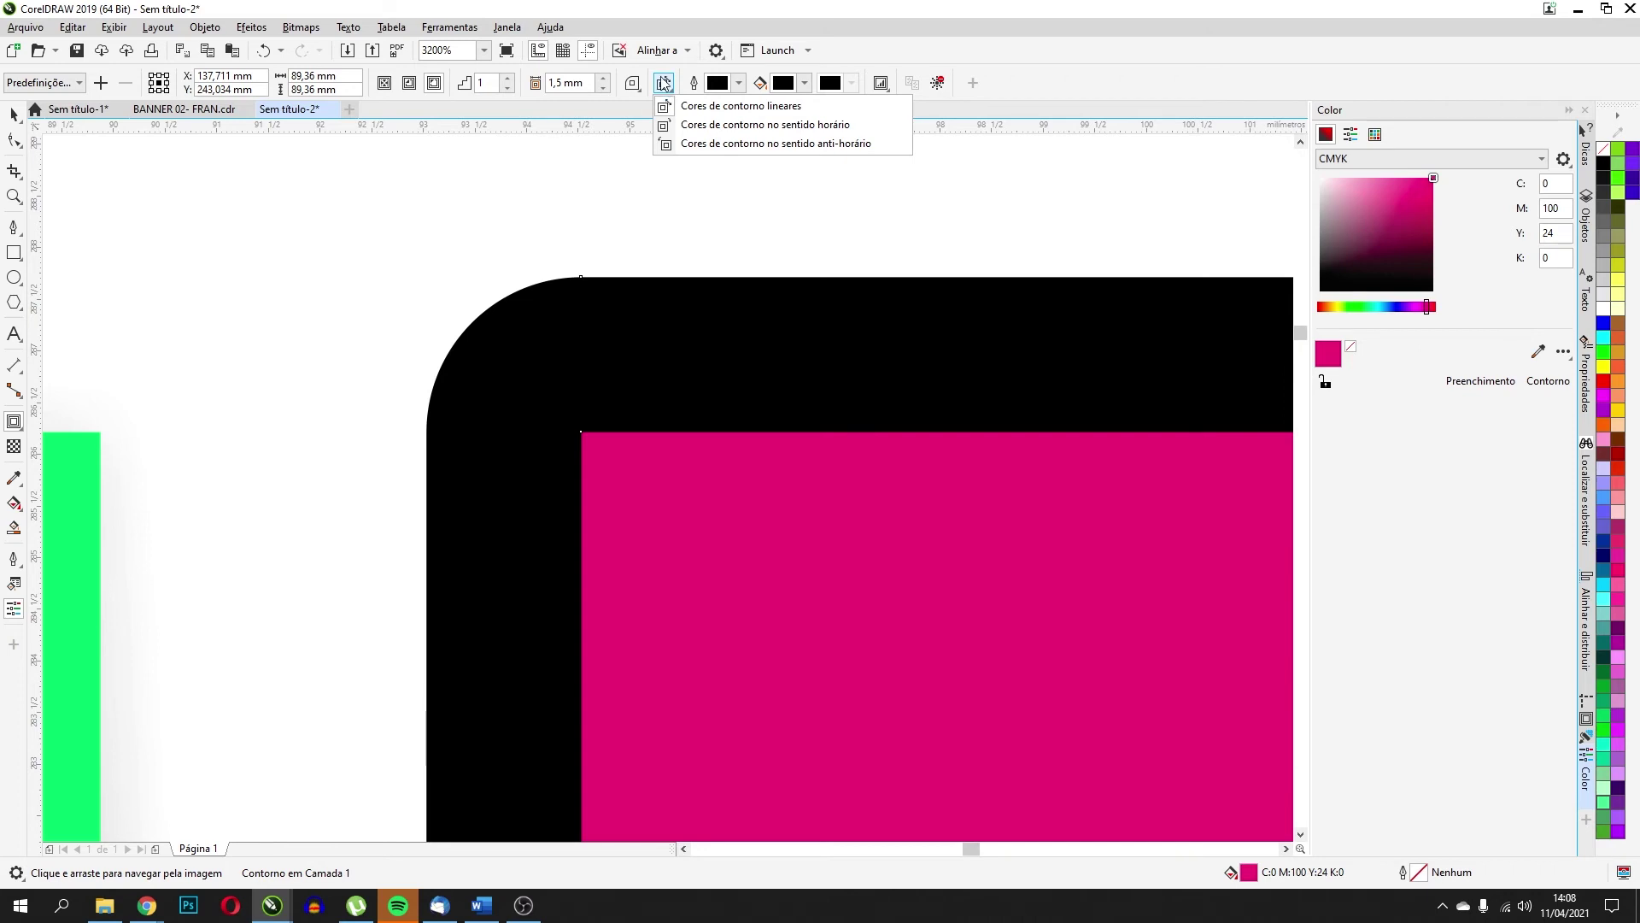
click(652, 85)
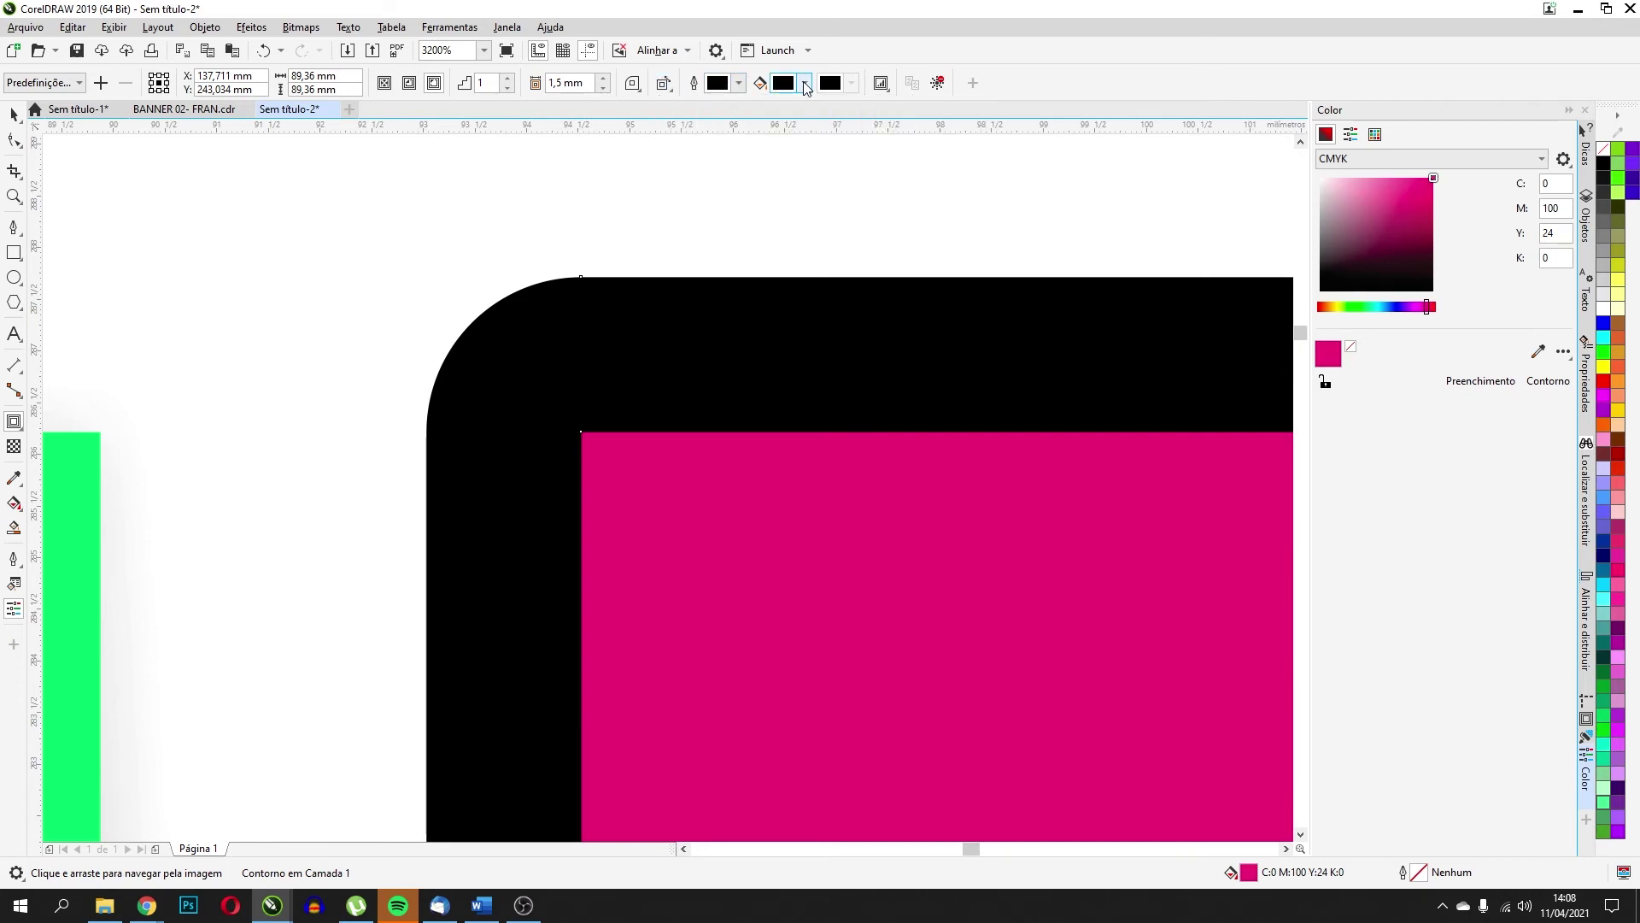
Try red, black and dark red fill colours on the pink square's contour
click(807, 83)
click(832, 213)
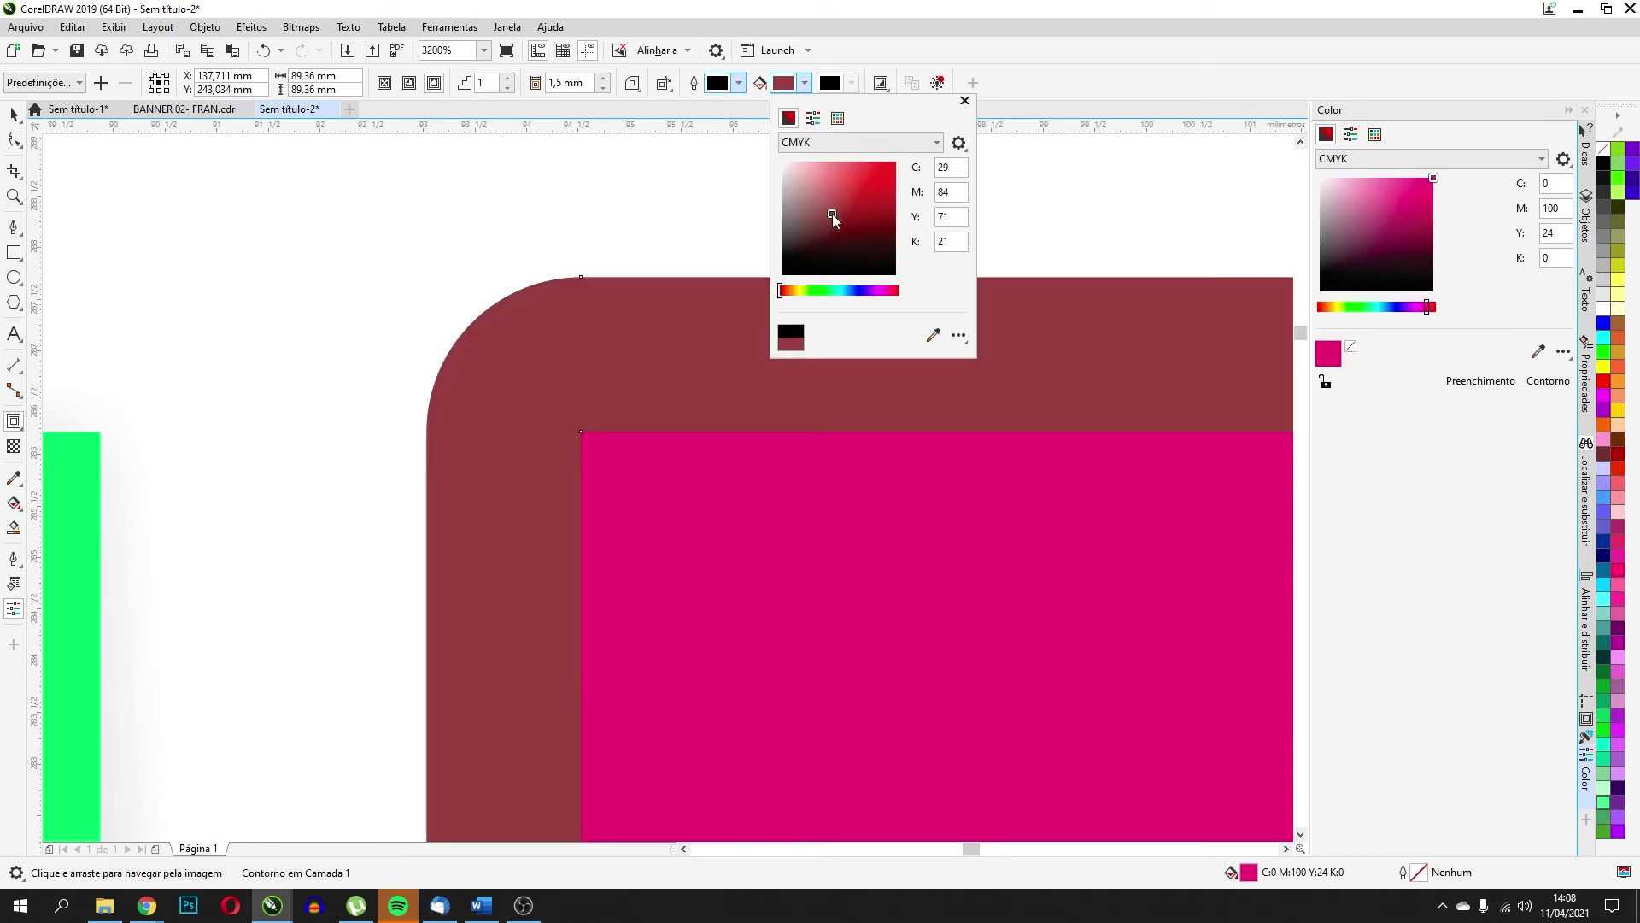
click(842, 250)
click(867, 214)
click(874, 171)
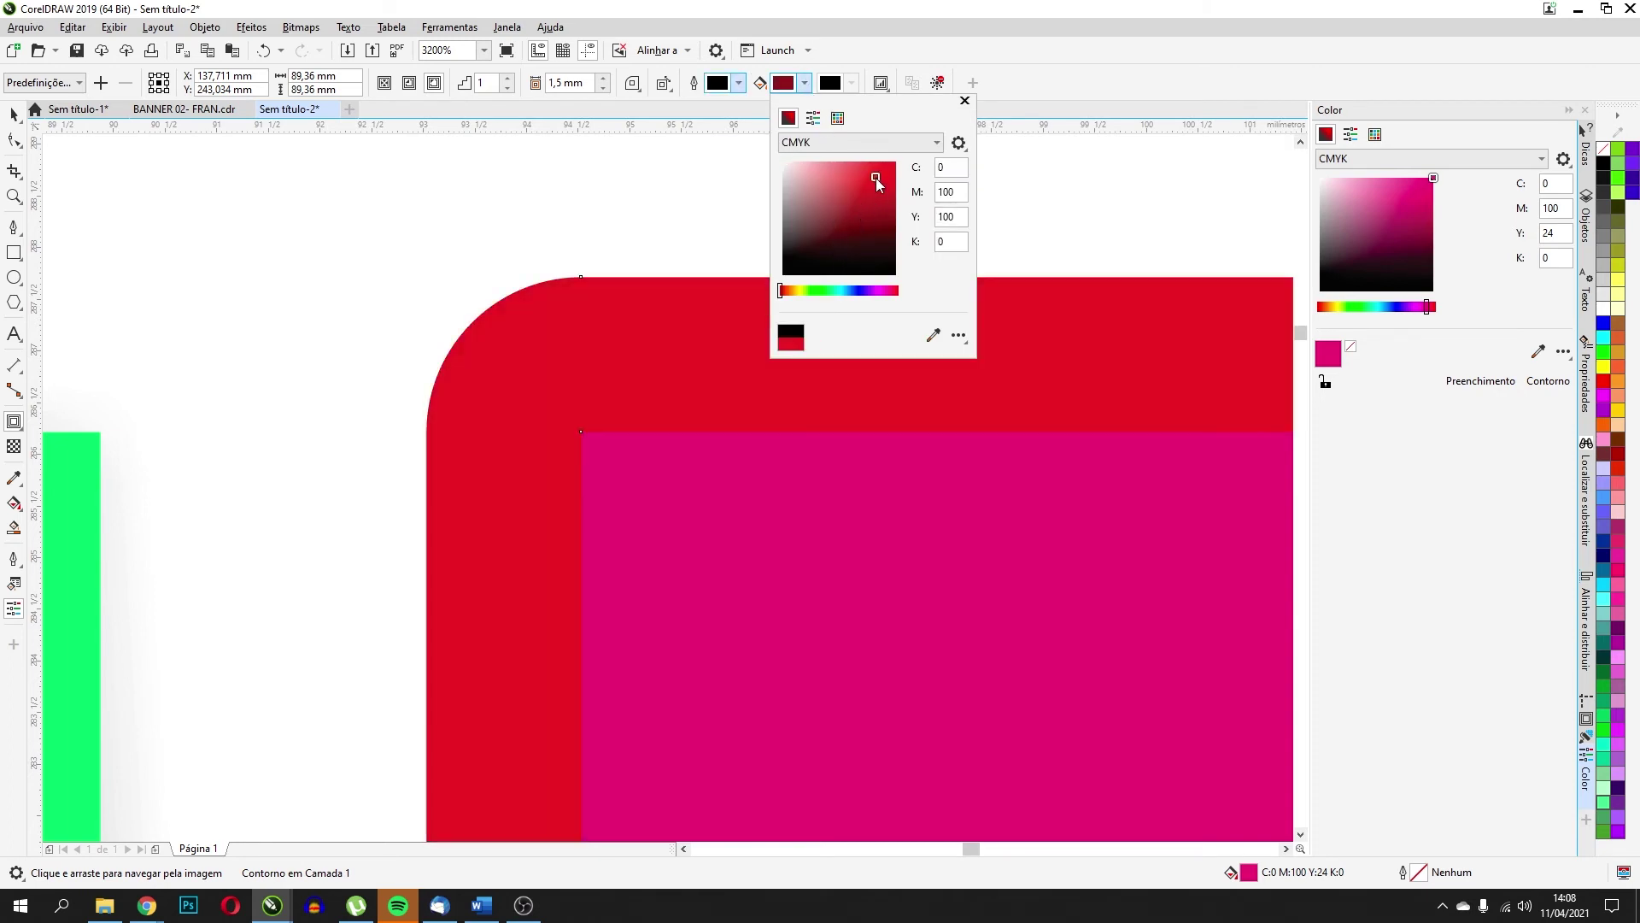
click(818, 253)
click(791, 260)
click(782, 265)
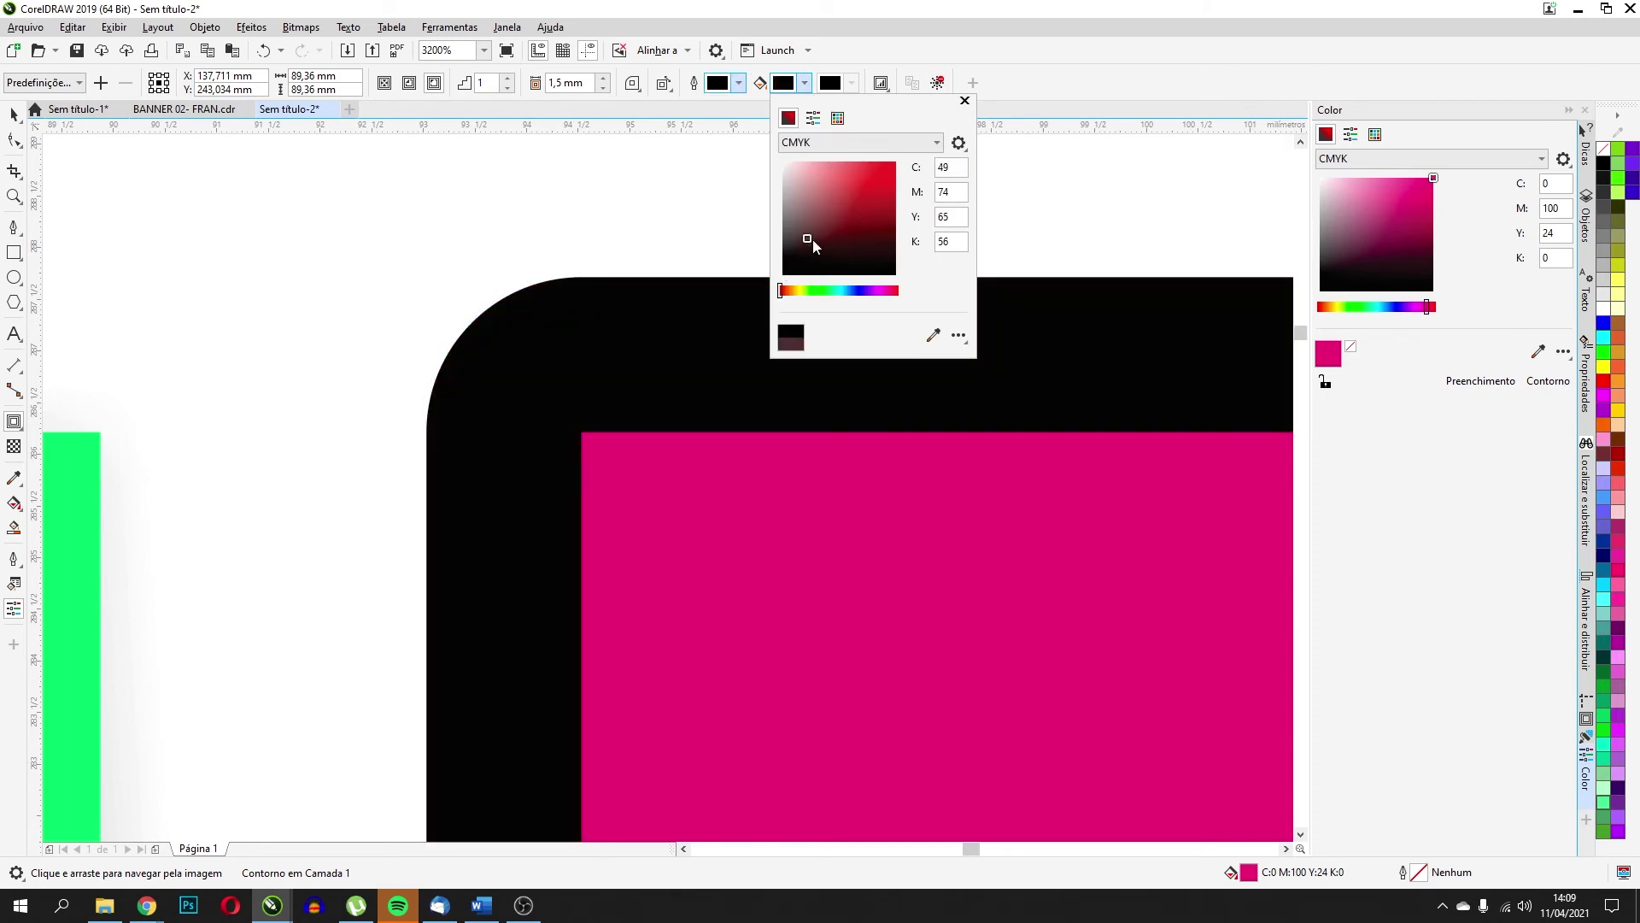
click(869, 229)
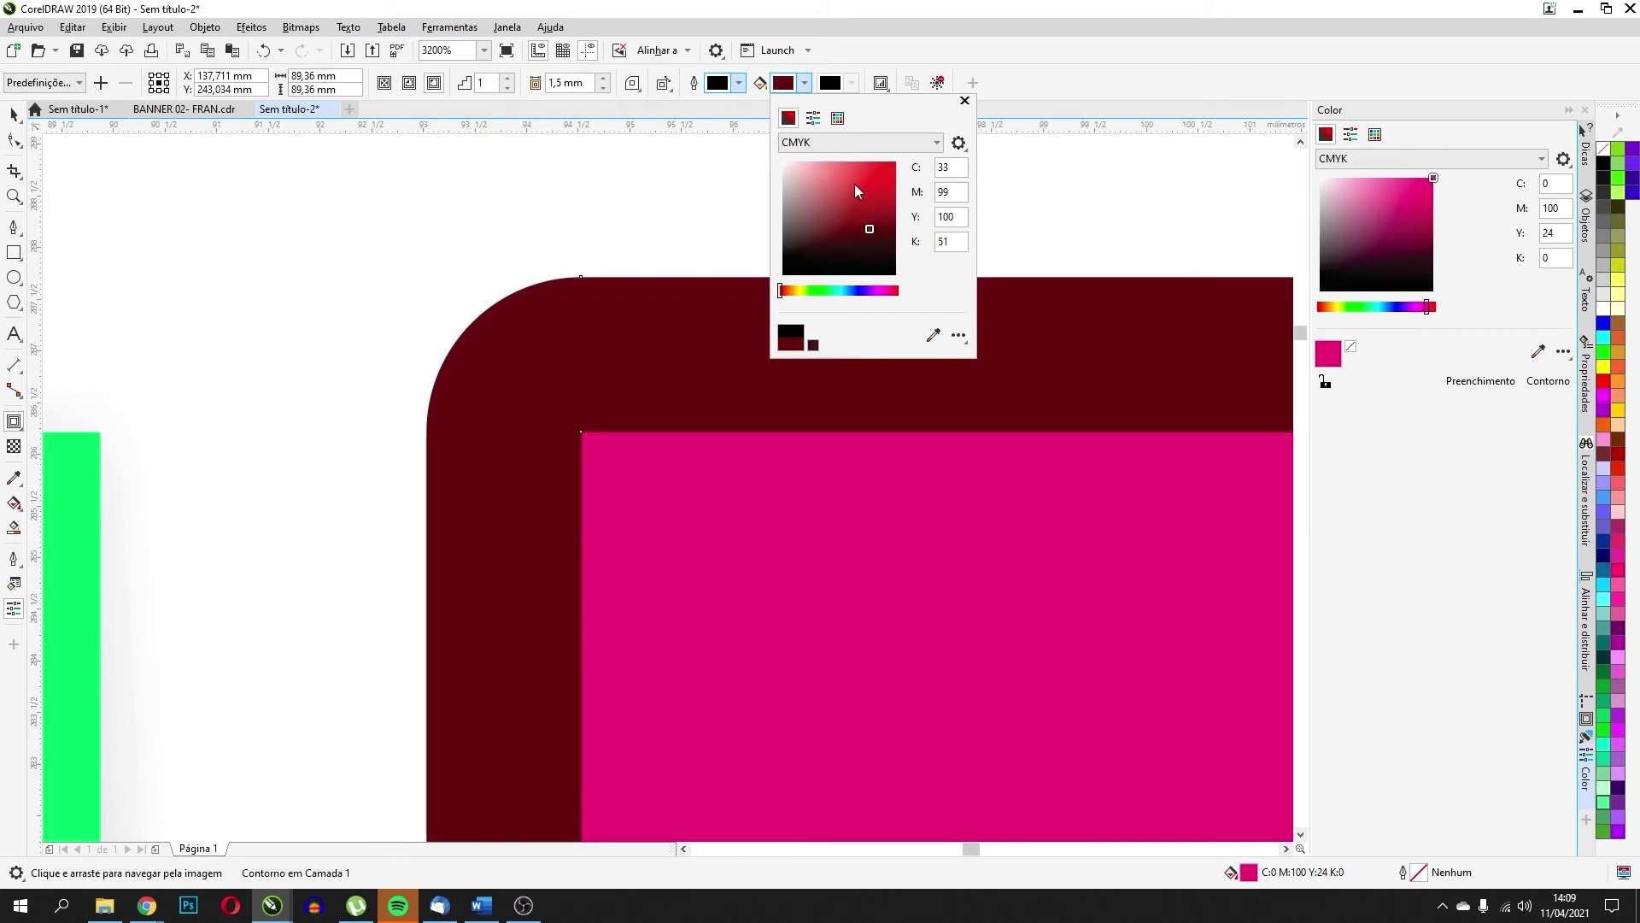
Look through the colour sliders and the PANTONE solid coated palette, and set the contour fill to black with K 100
click(805, 116)
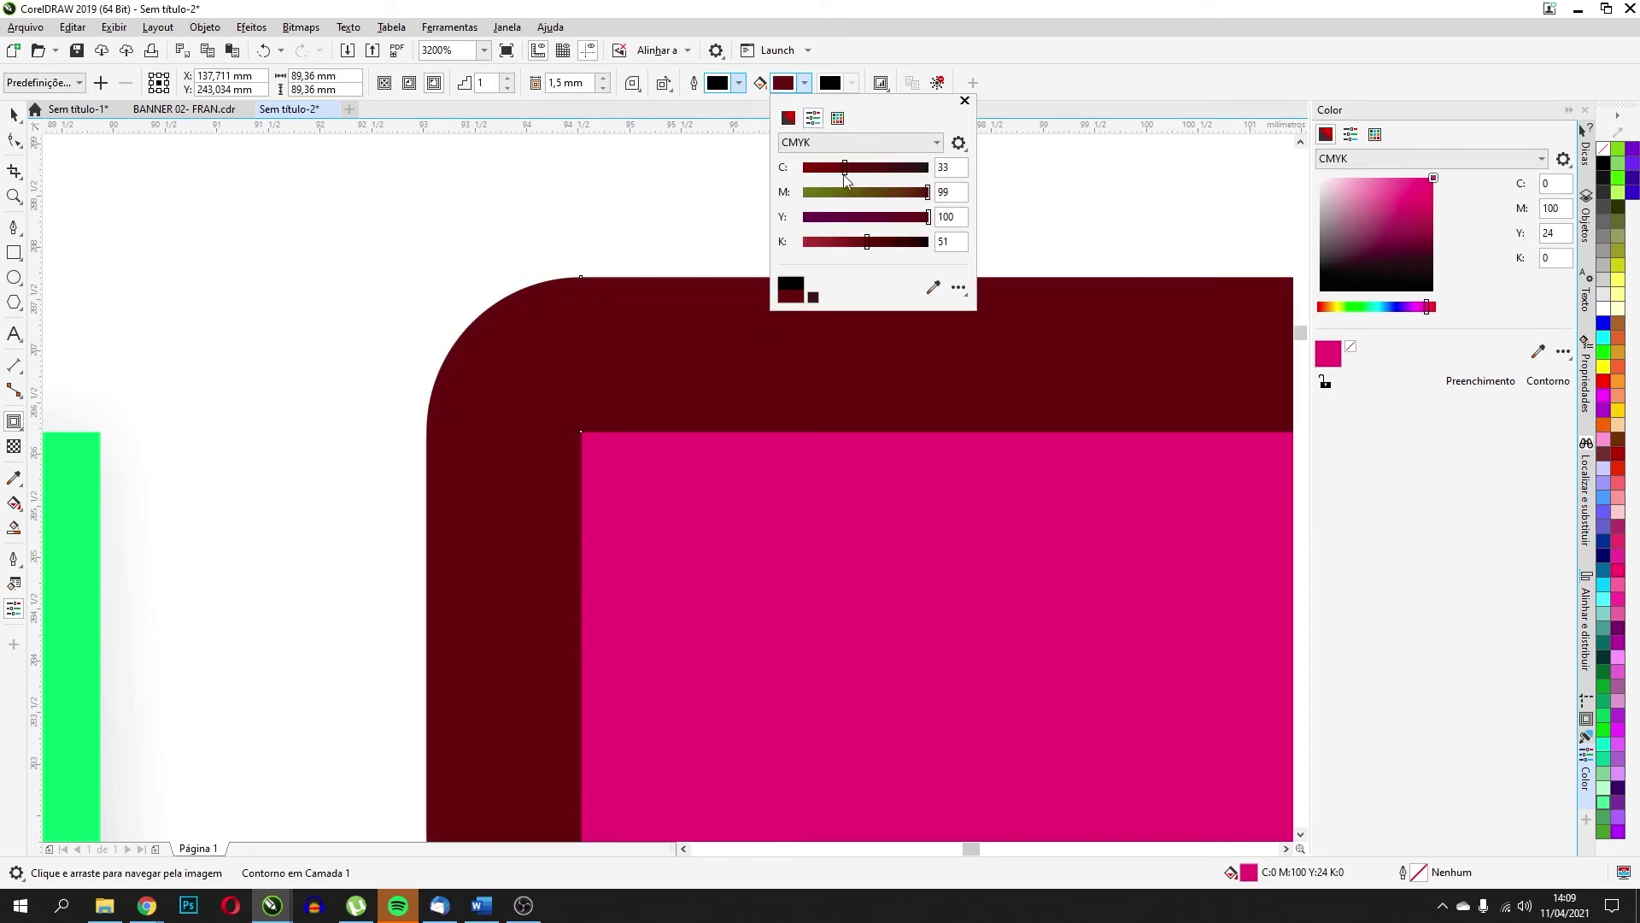
click(789, 118)
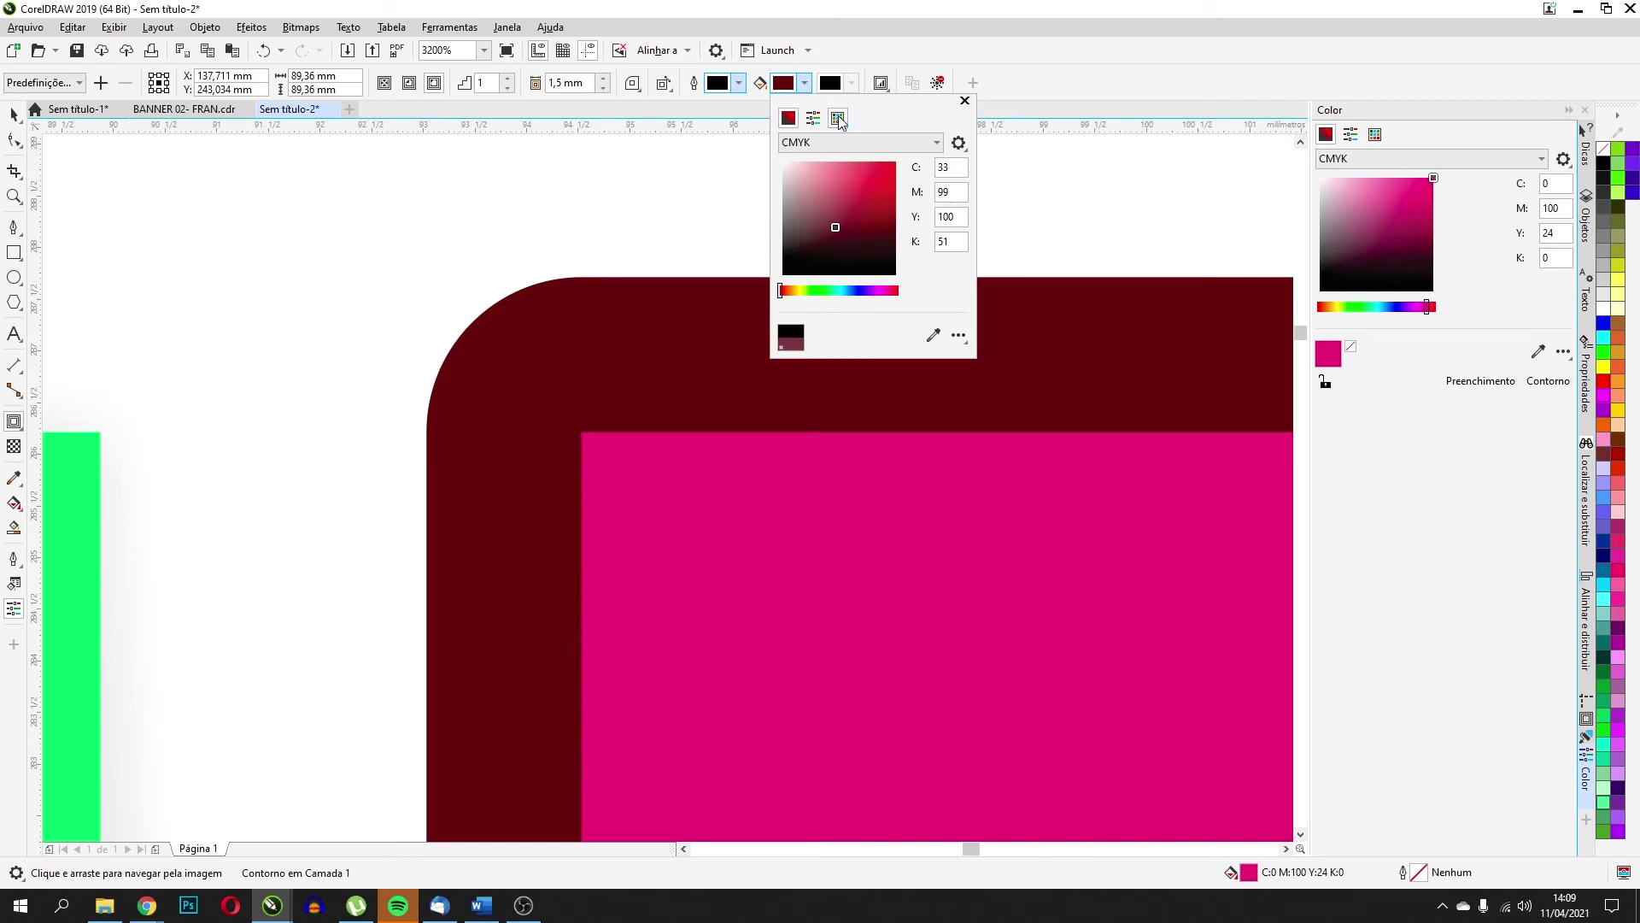
click(840, 121)
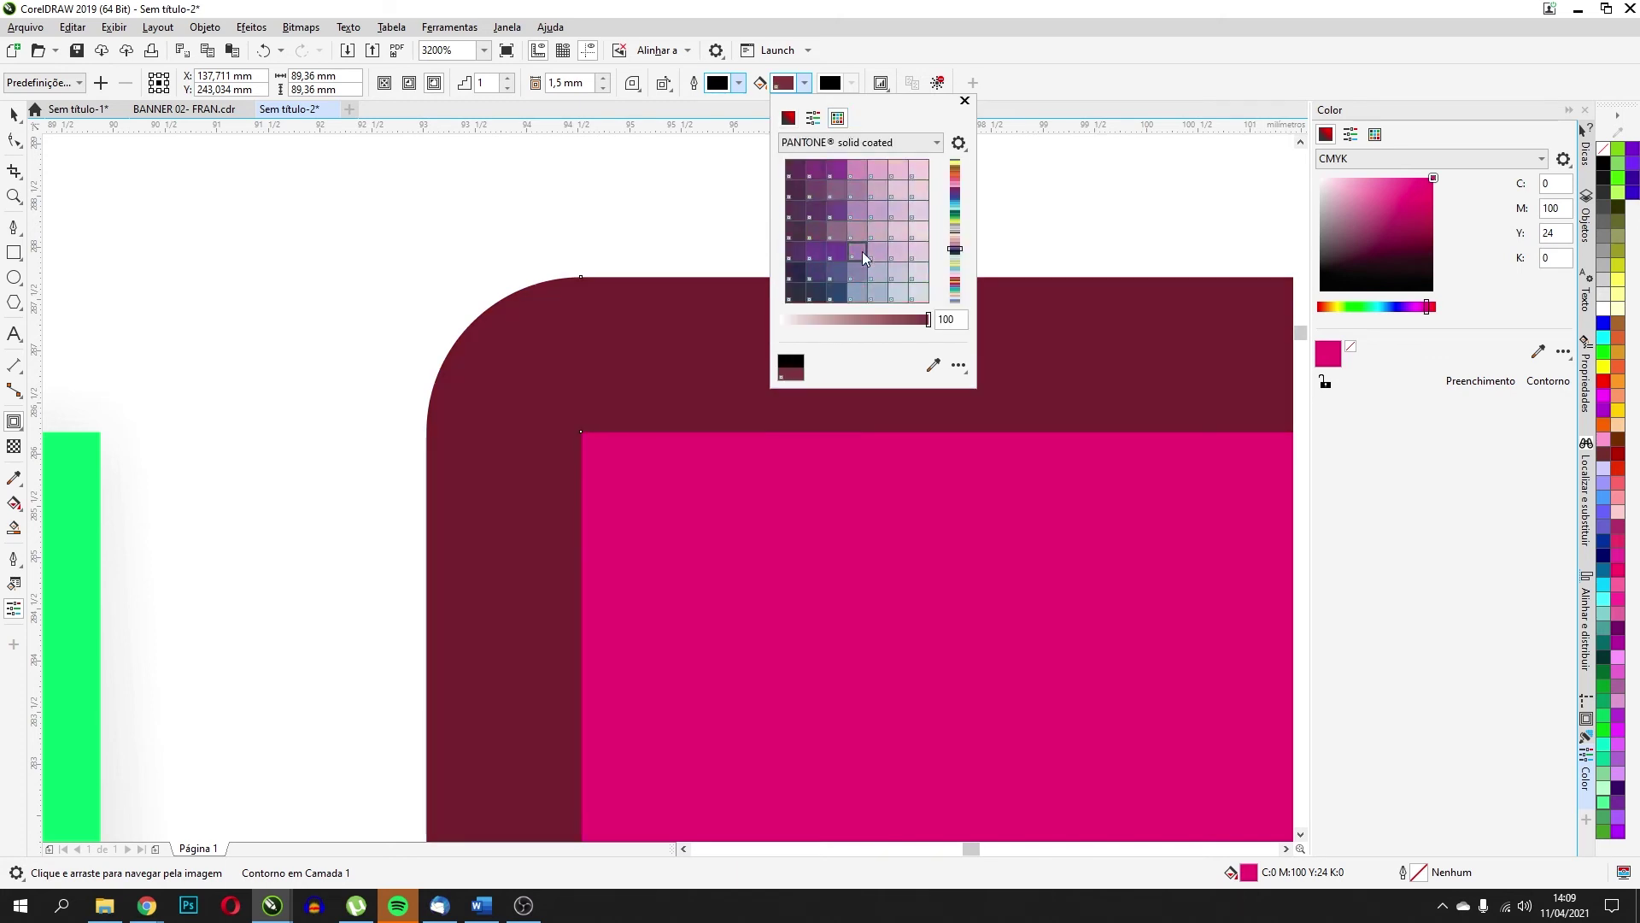
scroll(857, 257, down, 6)
scroll(859, 256, up, 6)
click(789, 118)
drag(816, 254, 783, 275)
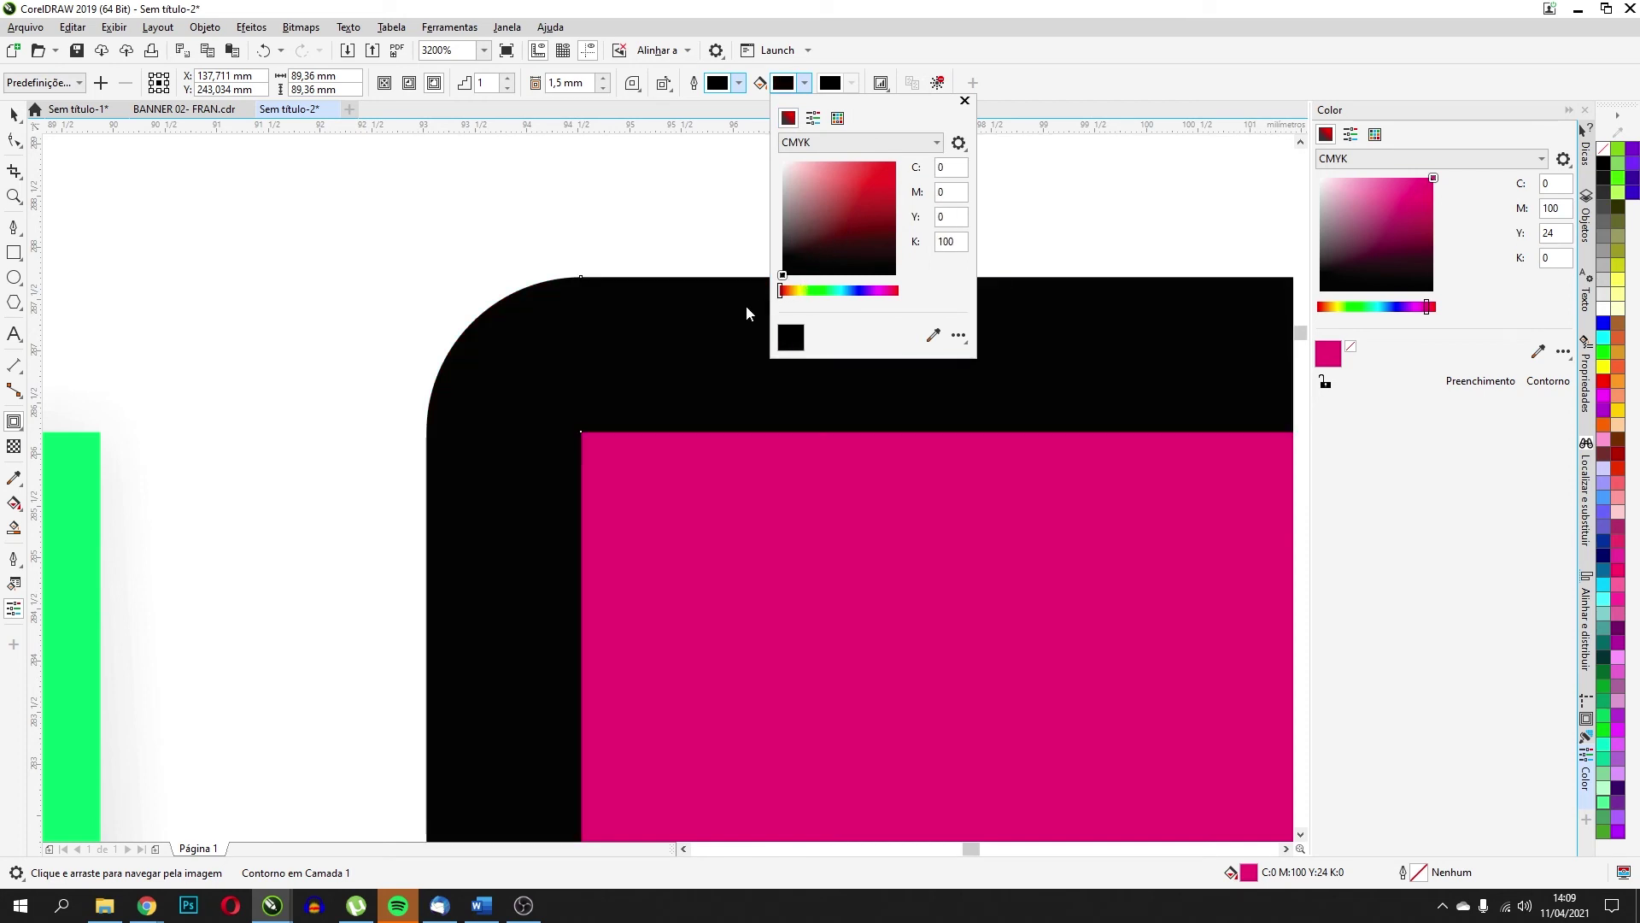
click(965, 103)
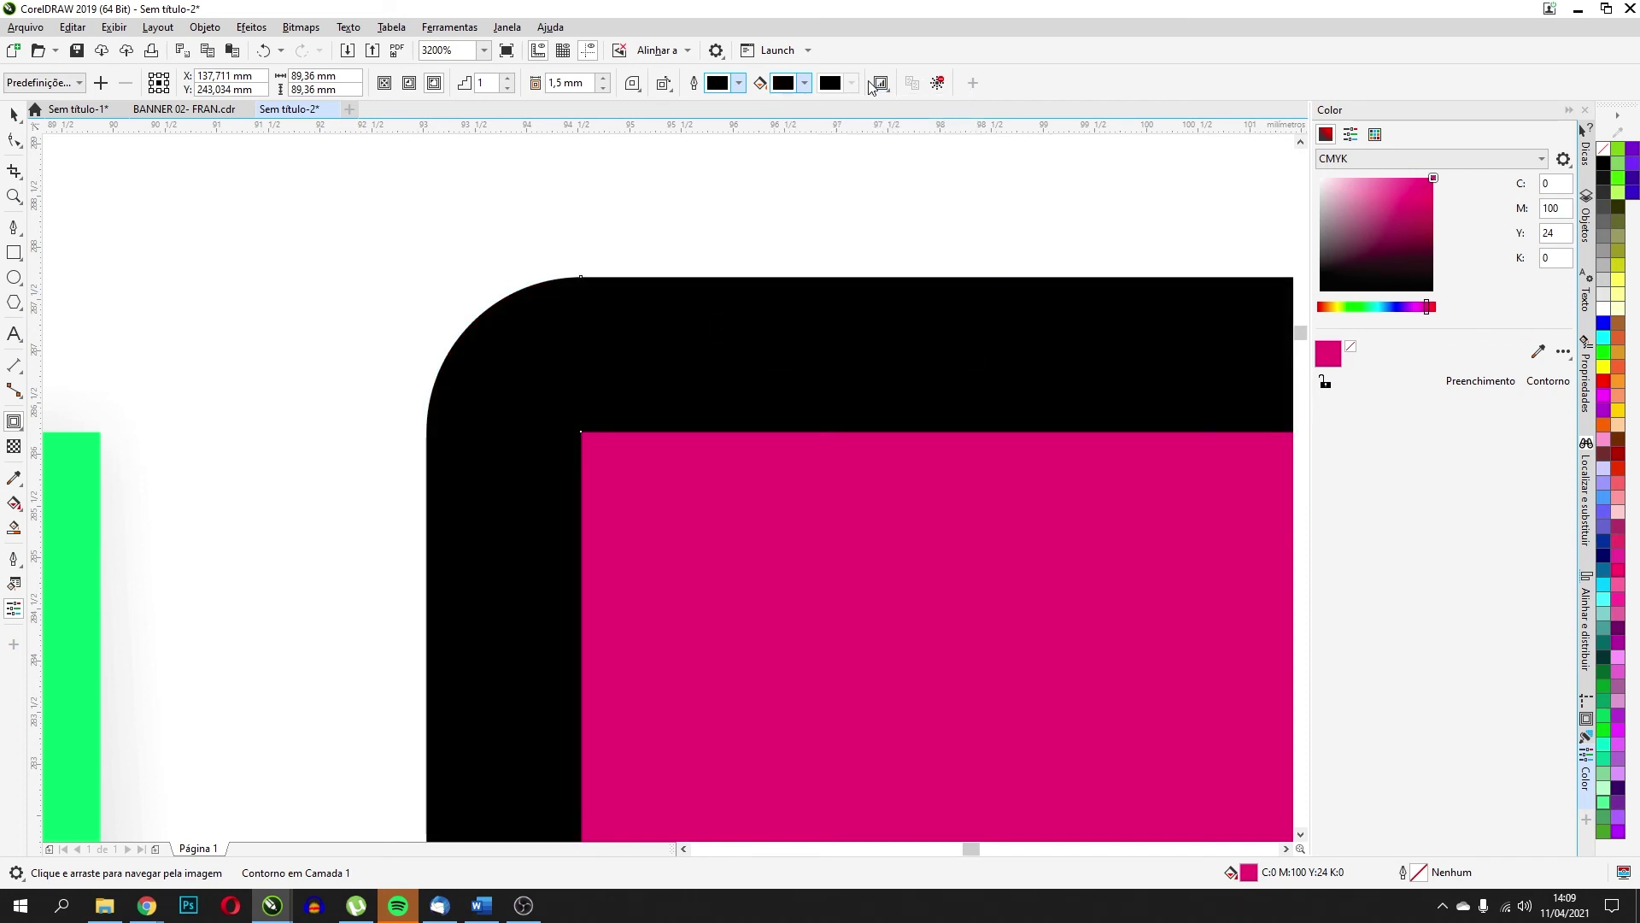
Try the linked object and colour acceleration on the pink square's contour, and return it to about the midpoint
click(880, 83)
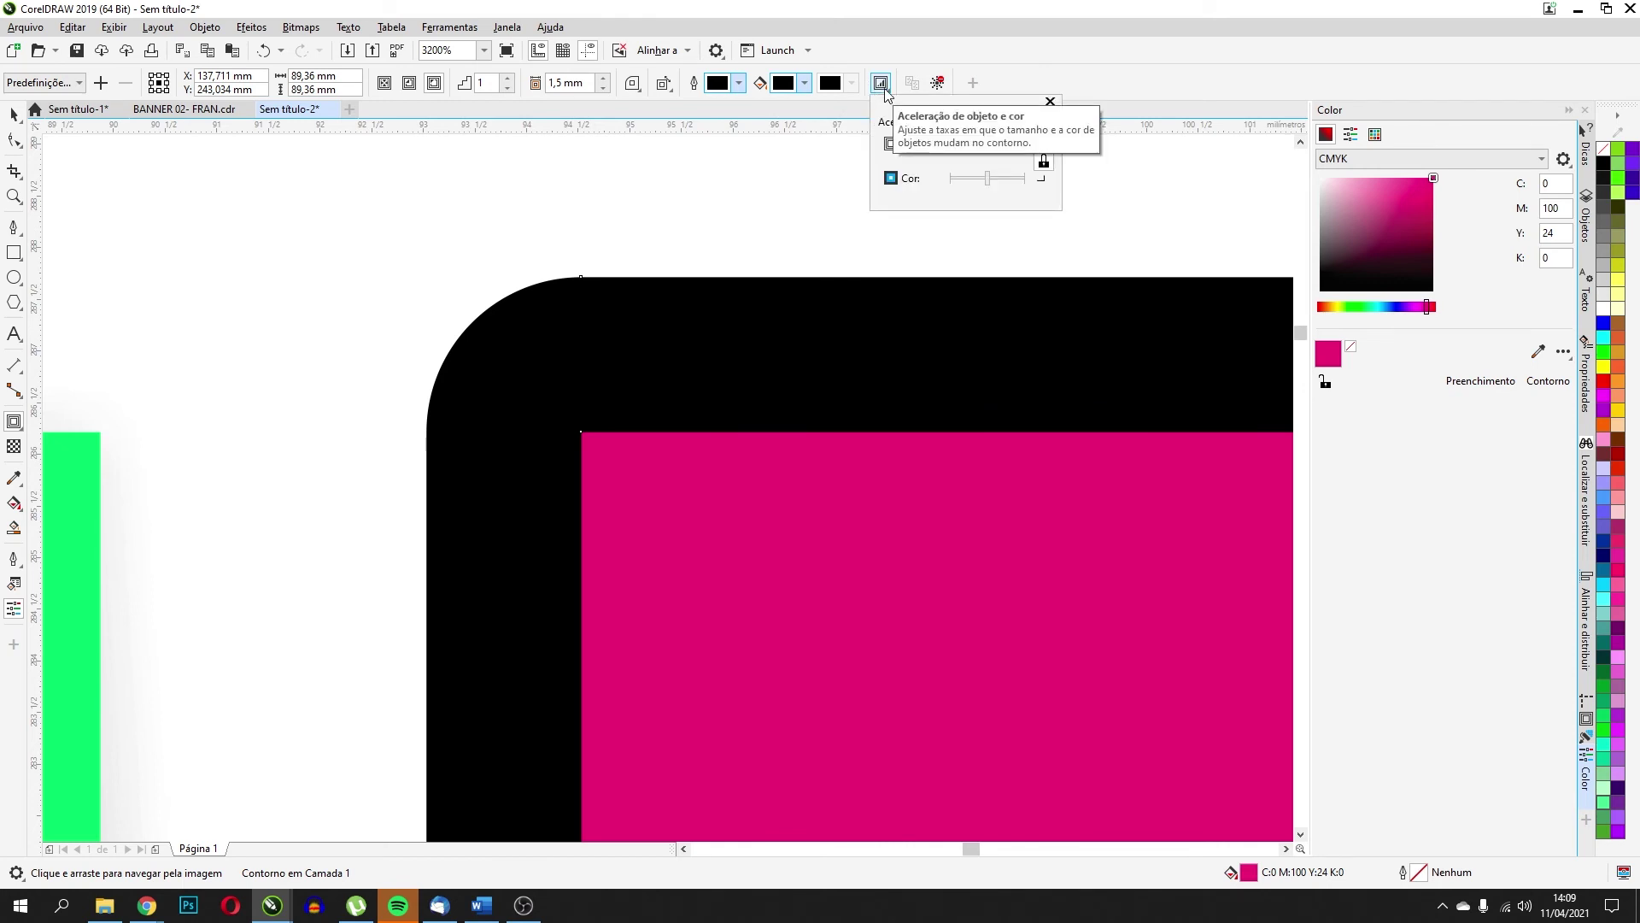
drag(988, 145, 974, 147)
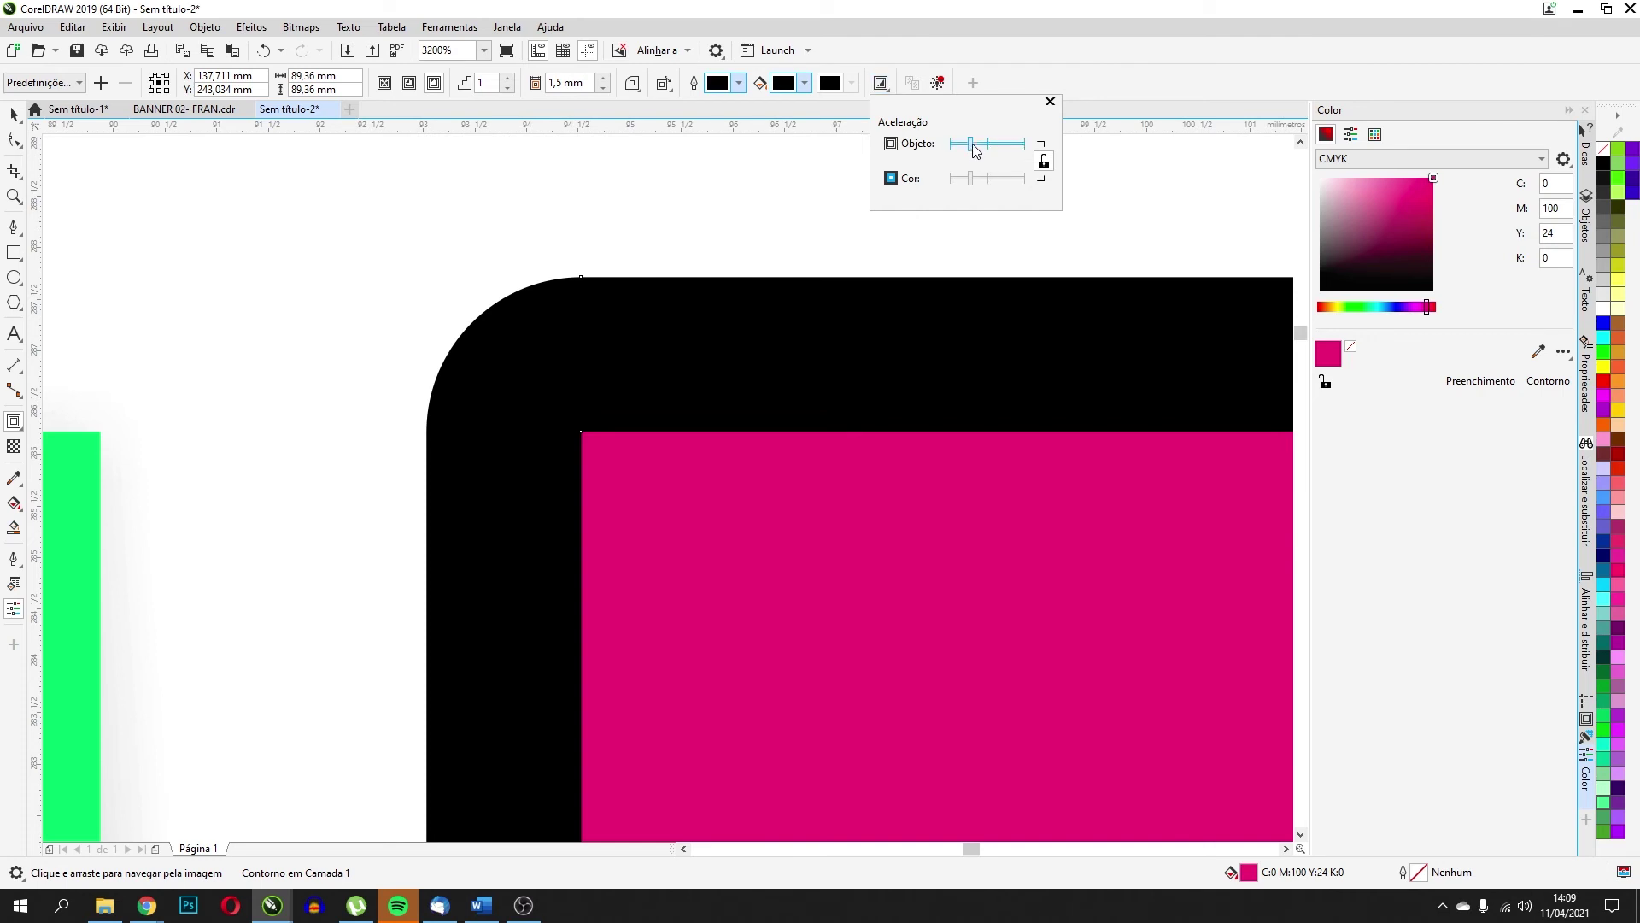
click(1014, 147)
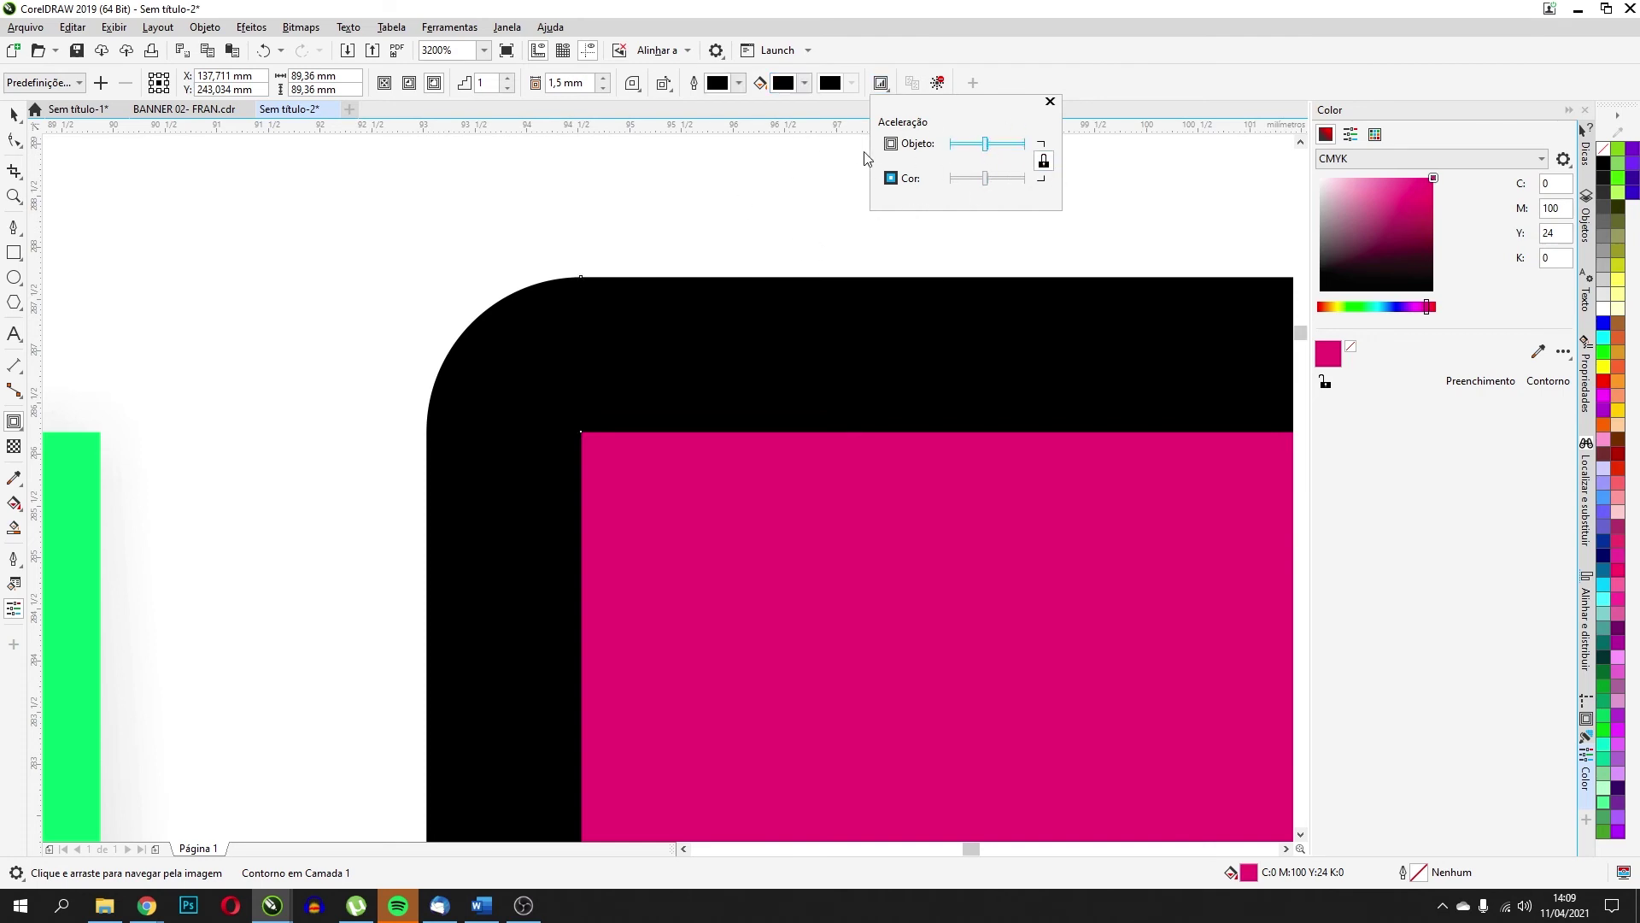
Select the green square to look at its contour options, and reselect the pink square's contour
click(910, 83)
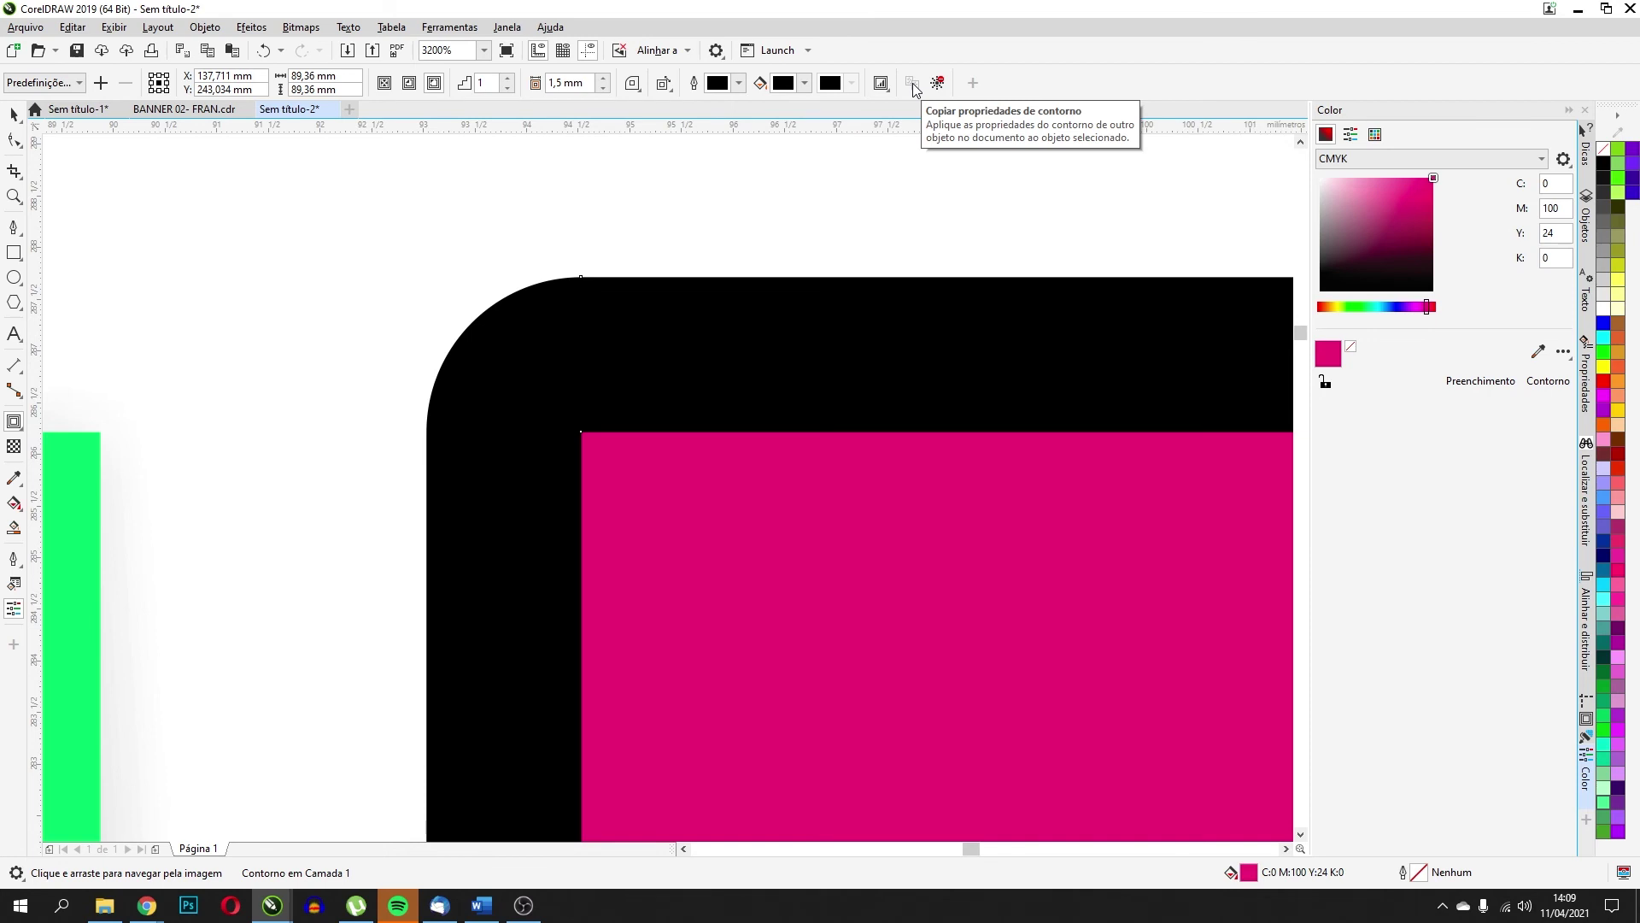
scroll(681, 363, down, 4)
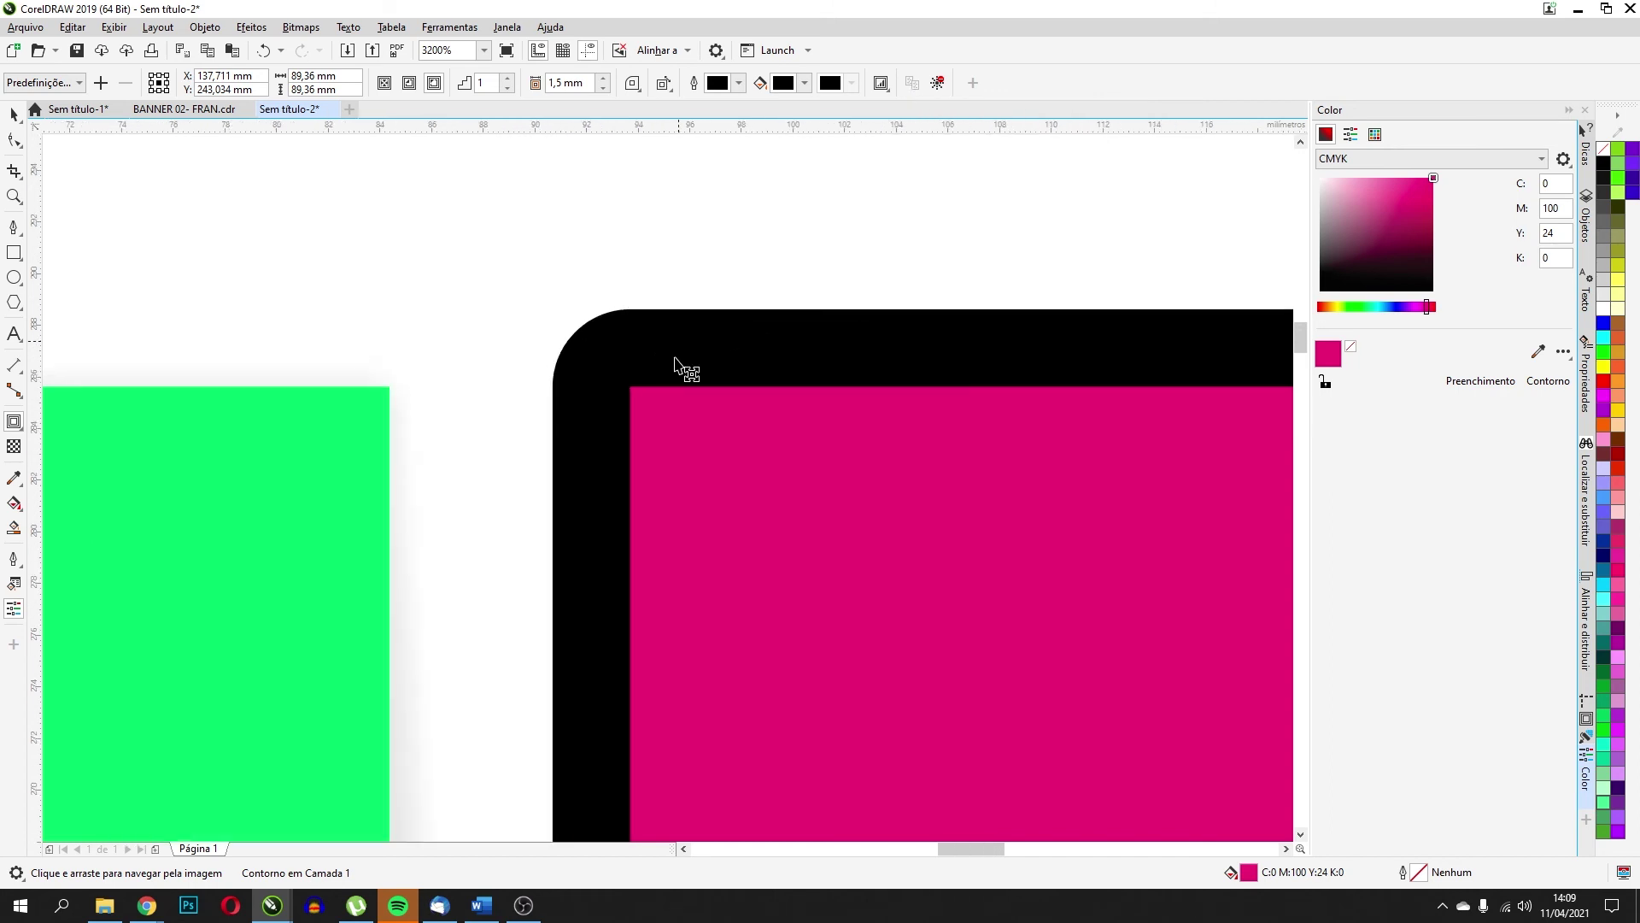
click(483, 423)
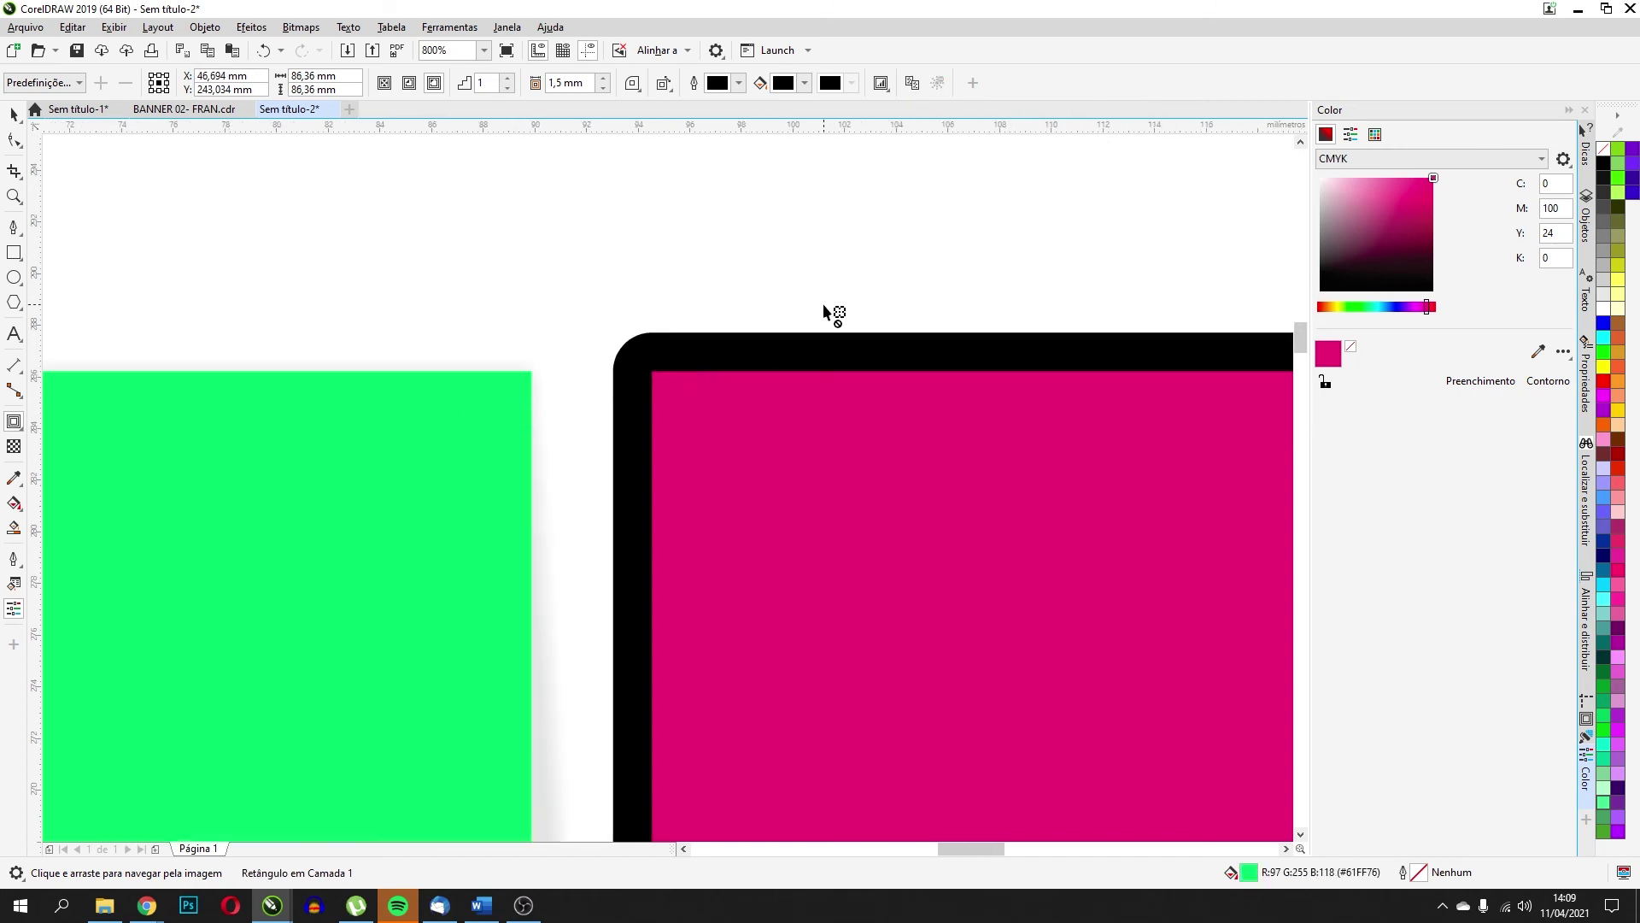
click(880, 82)
click(882, 83)
click(666, 368)
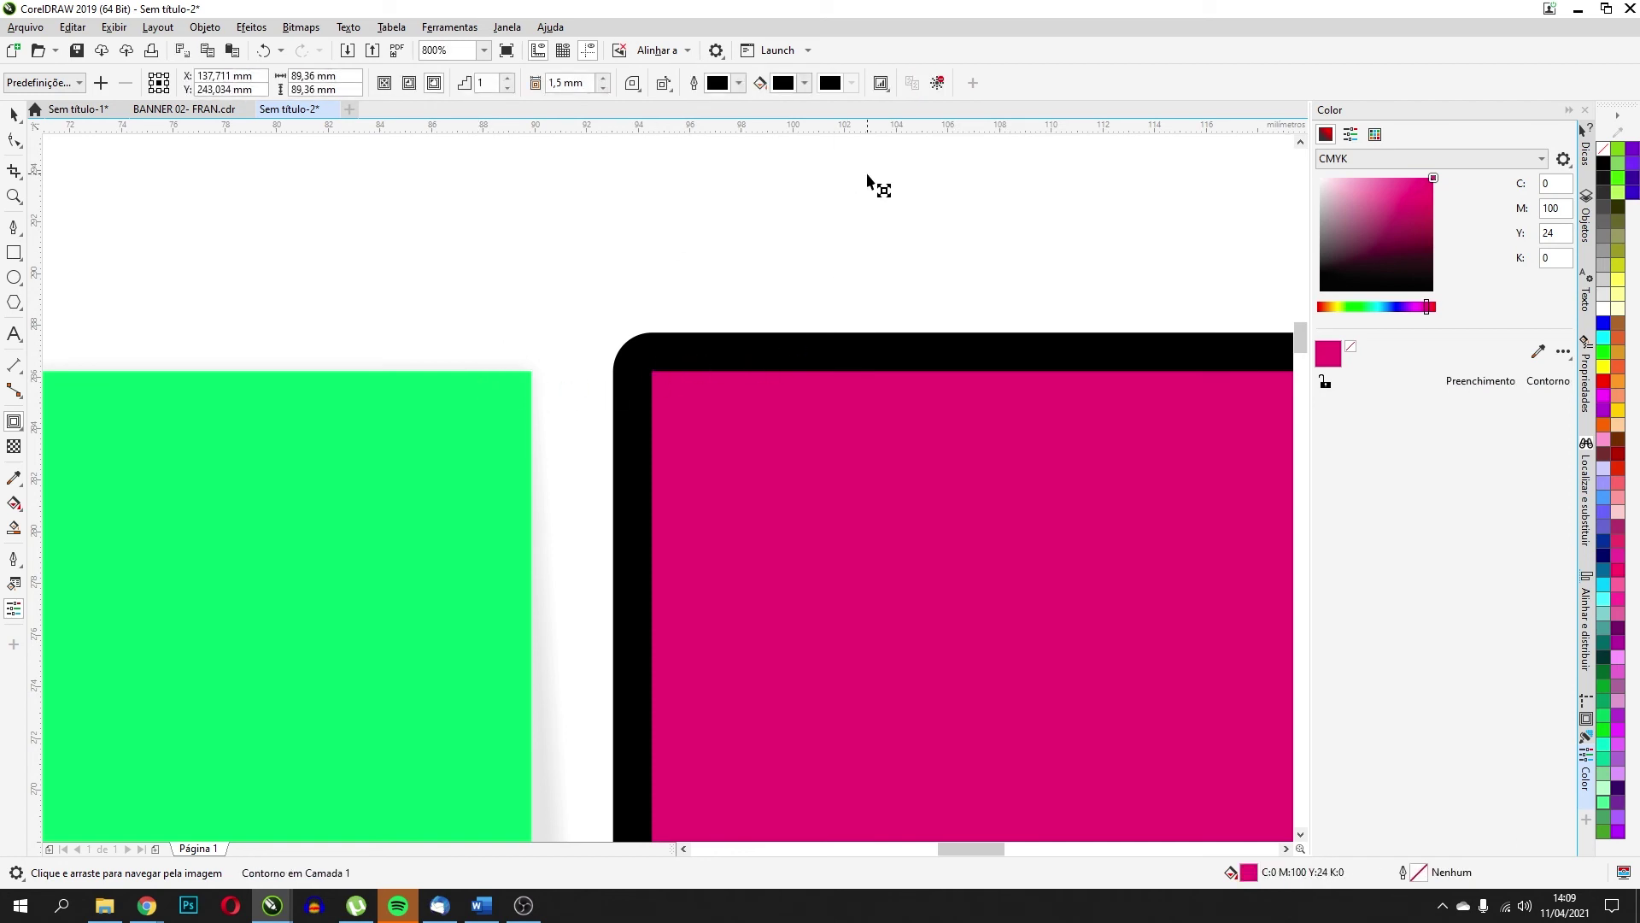
Clear the contour from the pink square, and undo the removal
click(14, 113)
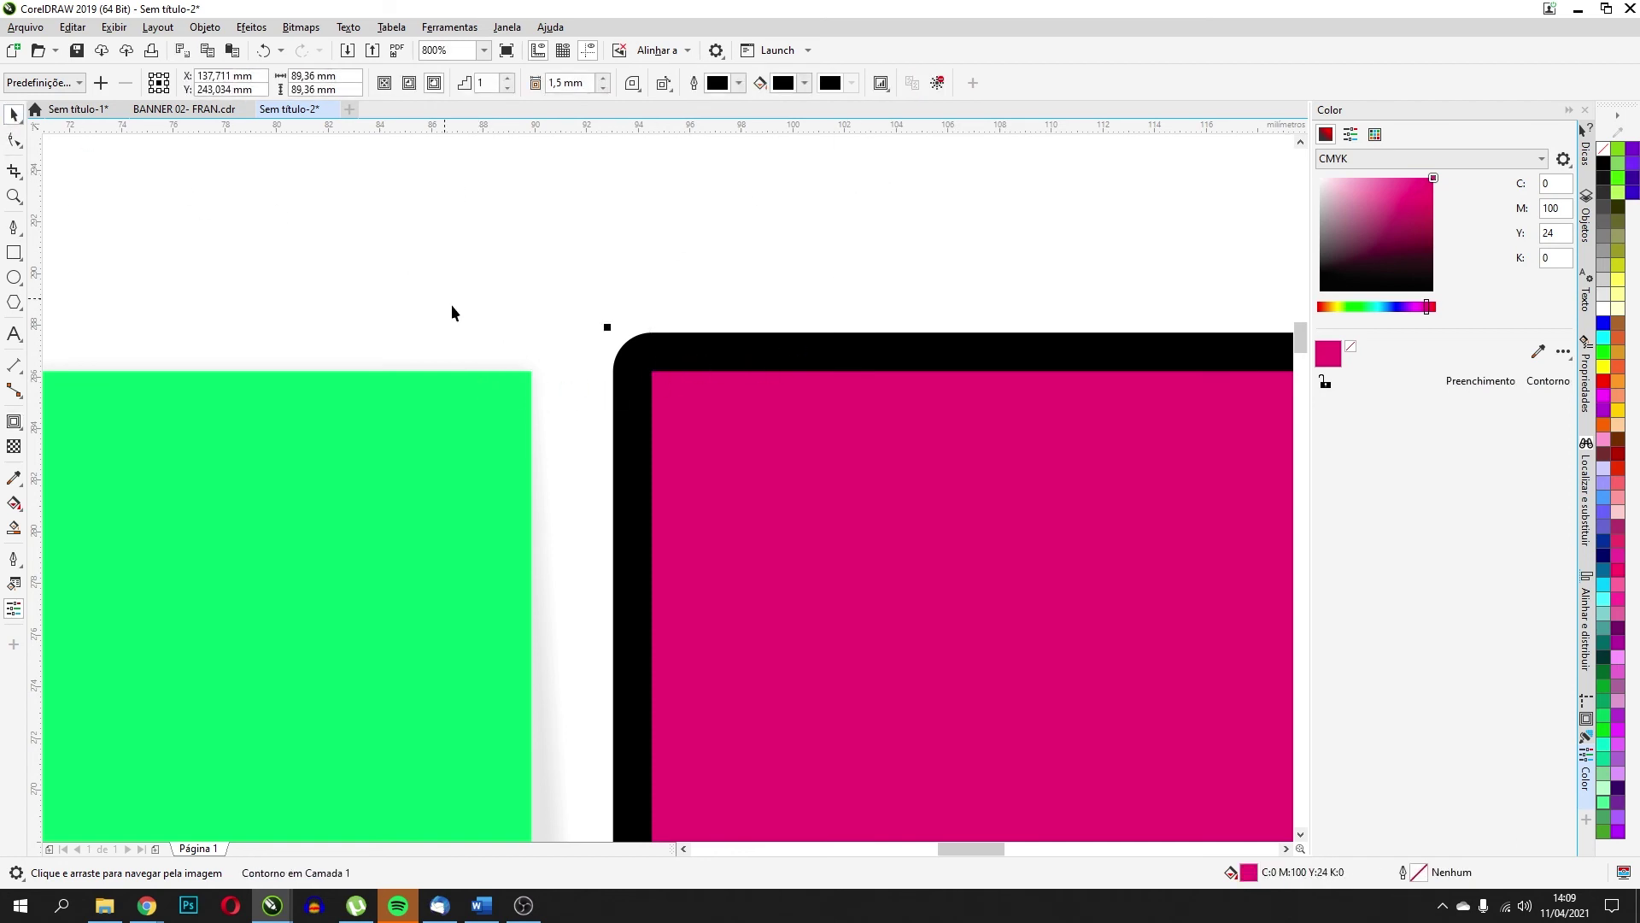
click(939, 83)
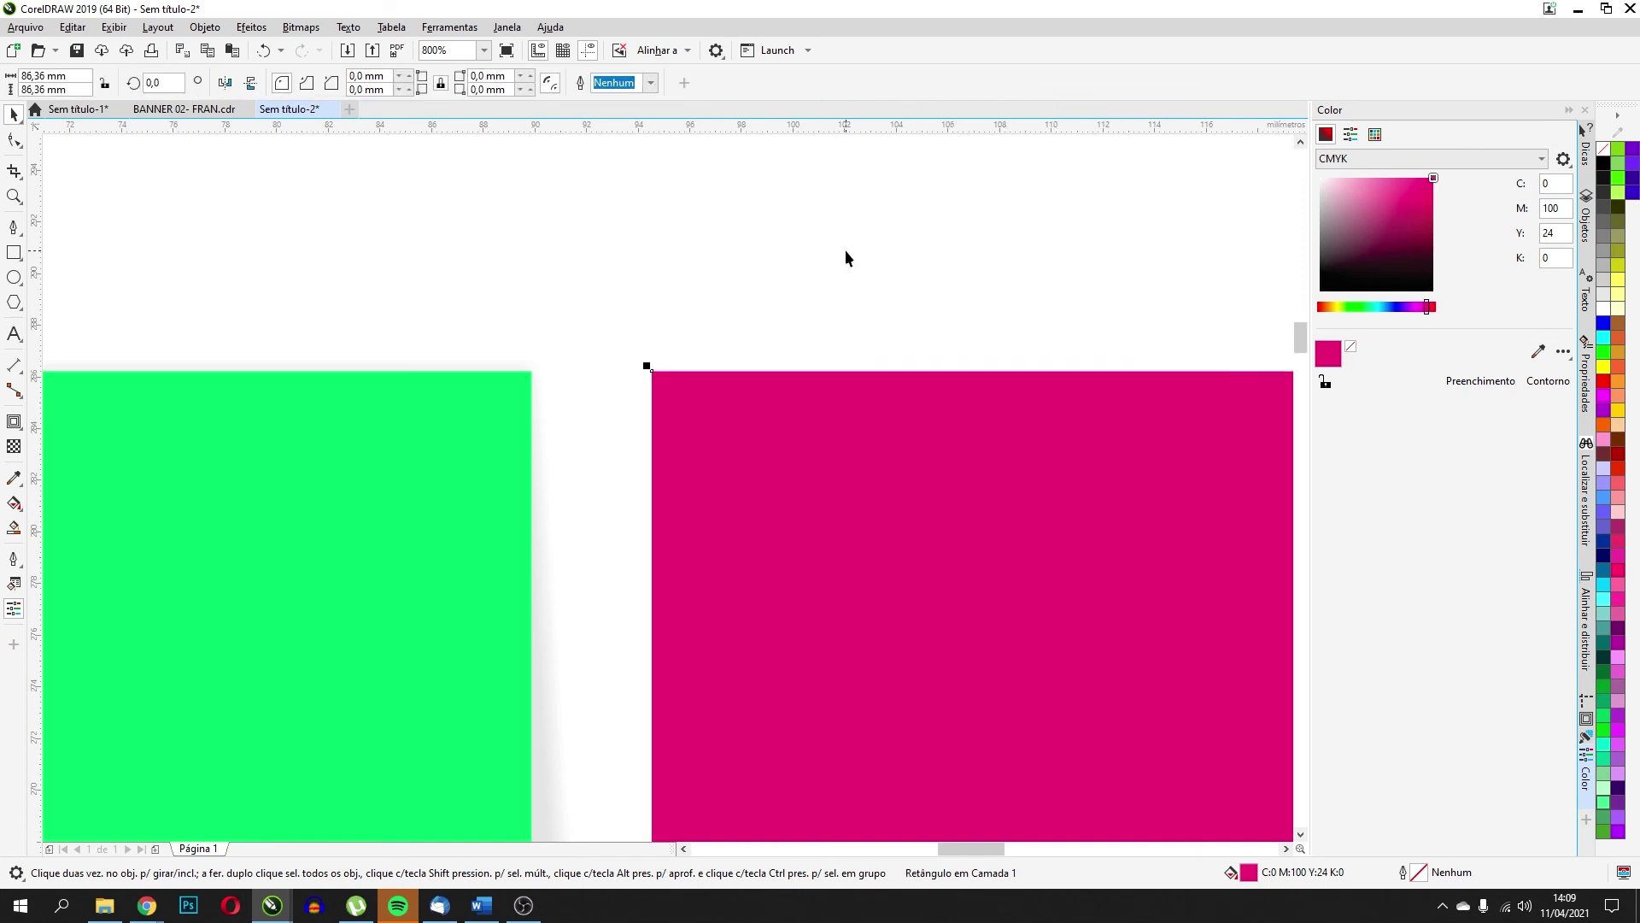
key(ctrl+z)
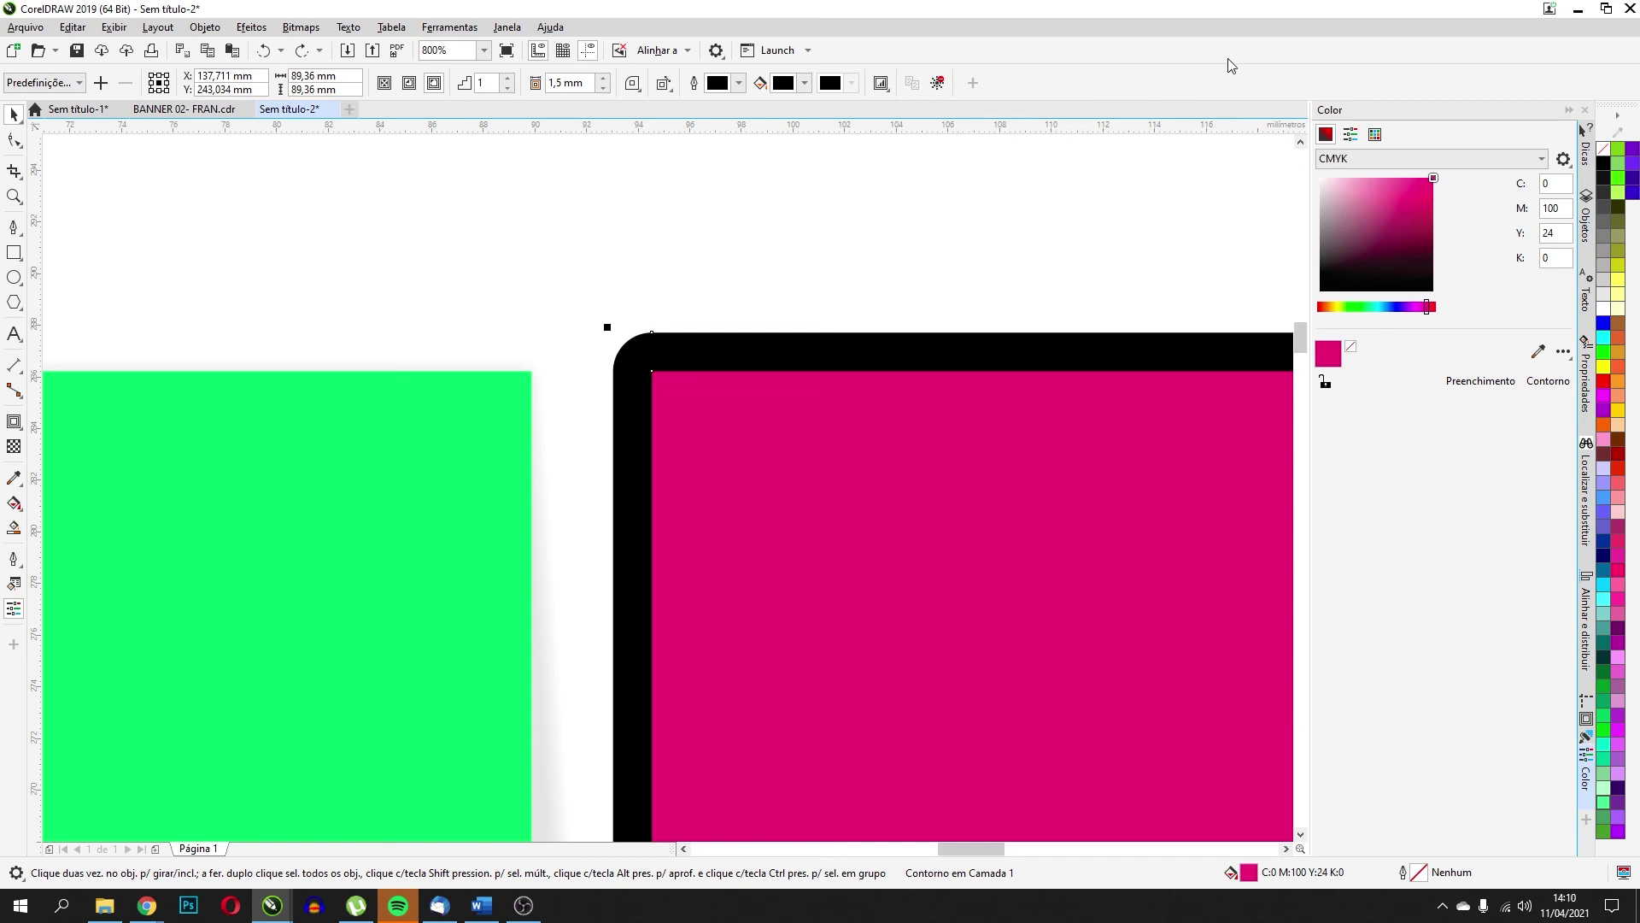
Add a first name as artistic text below the green square, and set its font to BentonSans Comp Black
scroll(857, 413, down, 5)
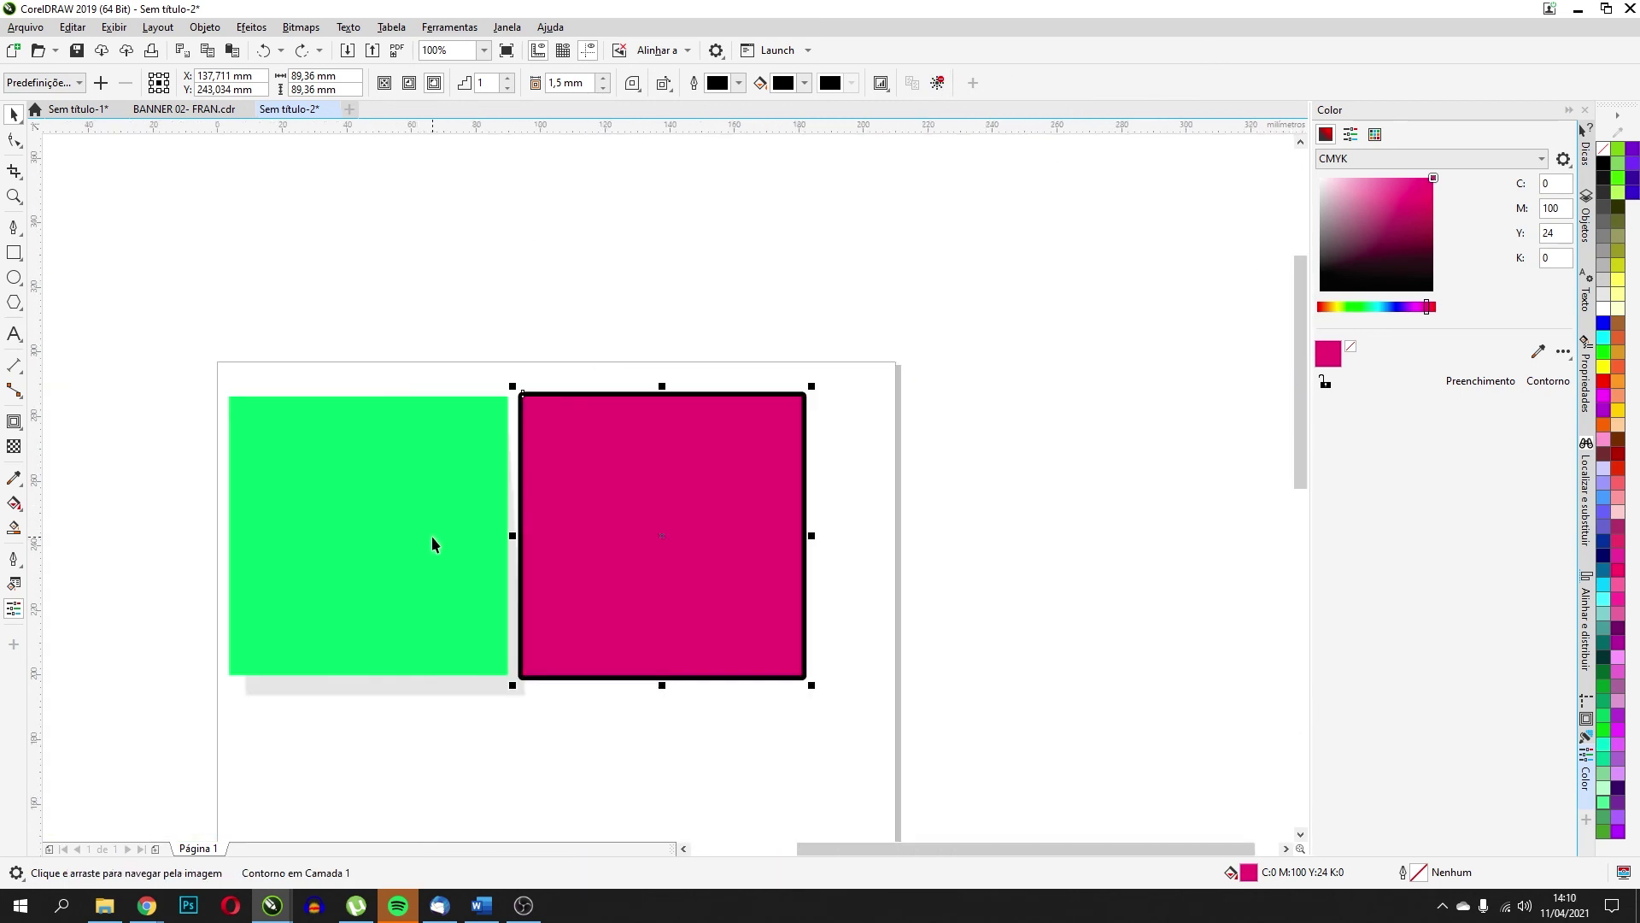
click(14, 336)
click(235, 666)
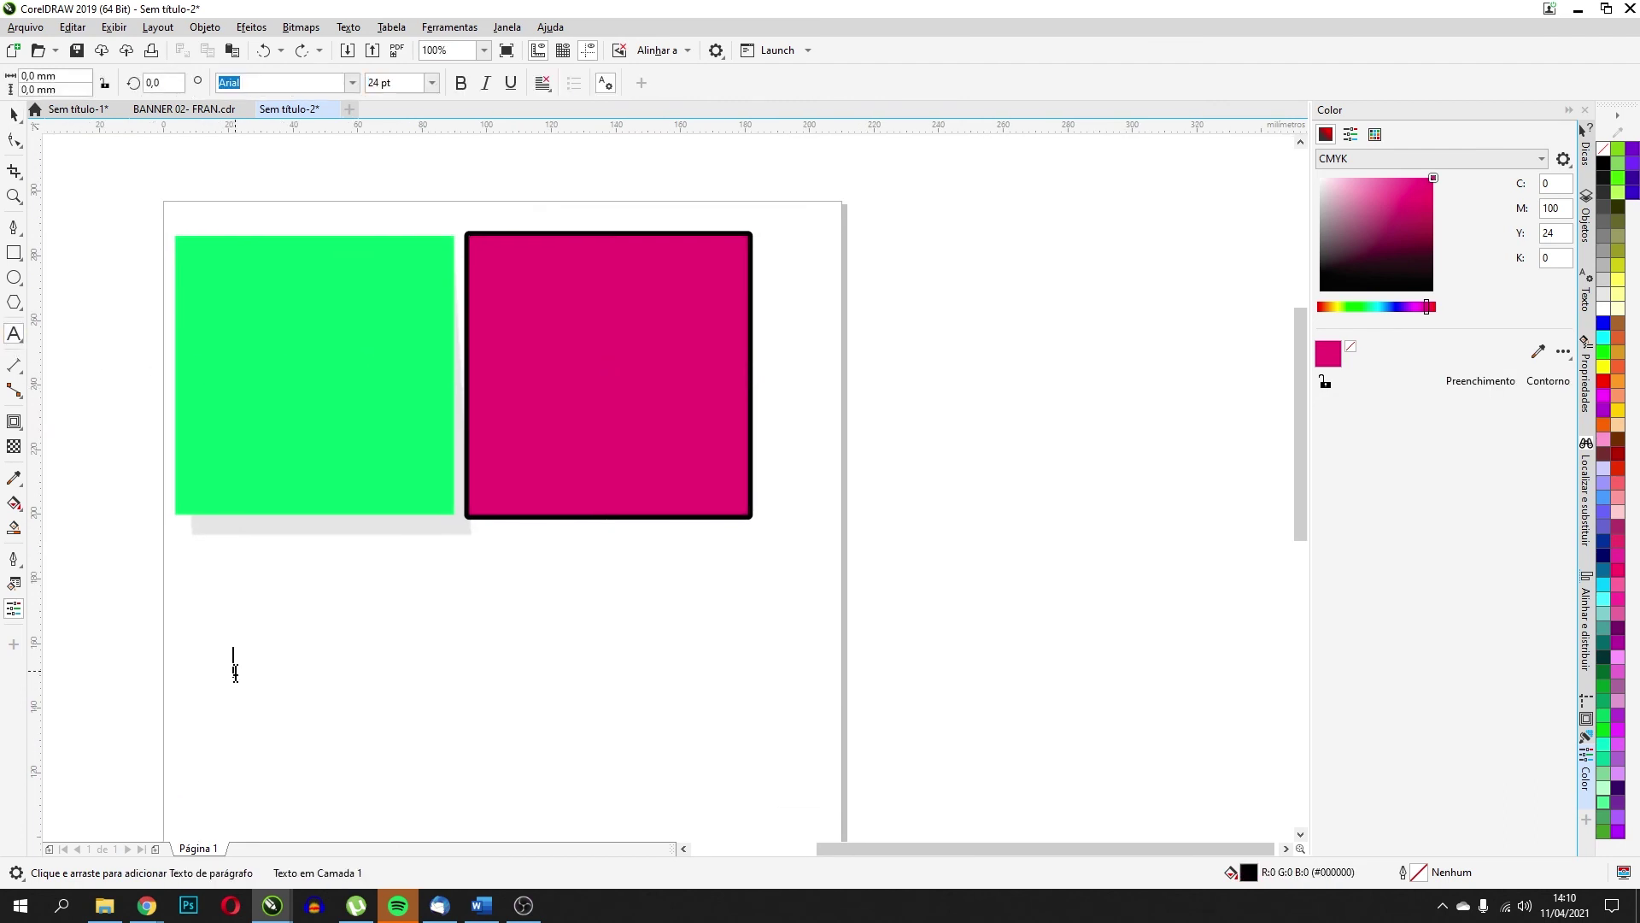
text(Lucas)
click(13, 114)
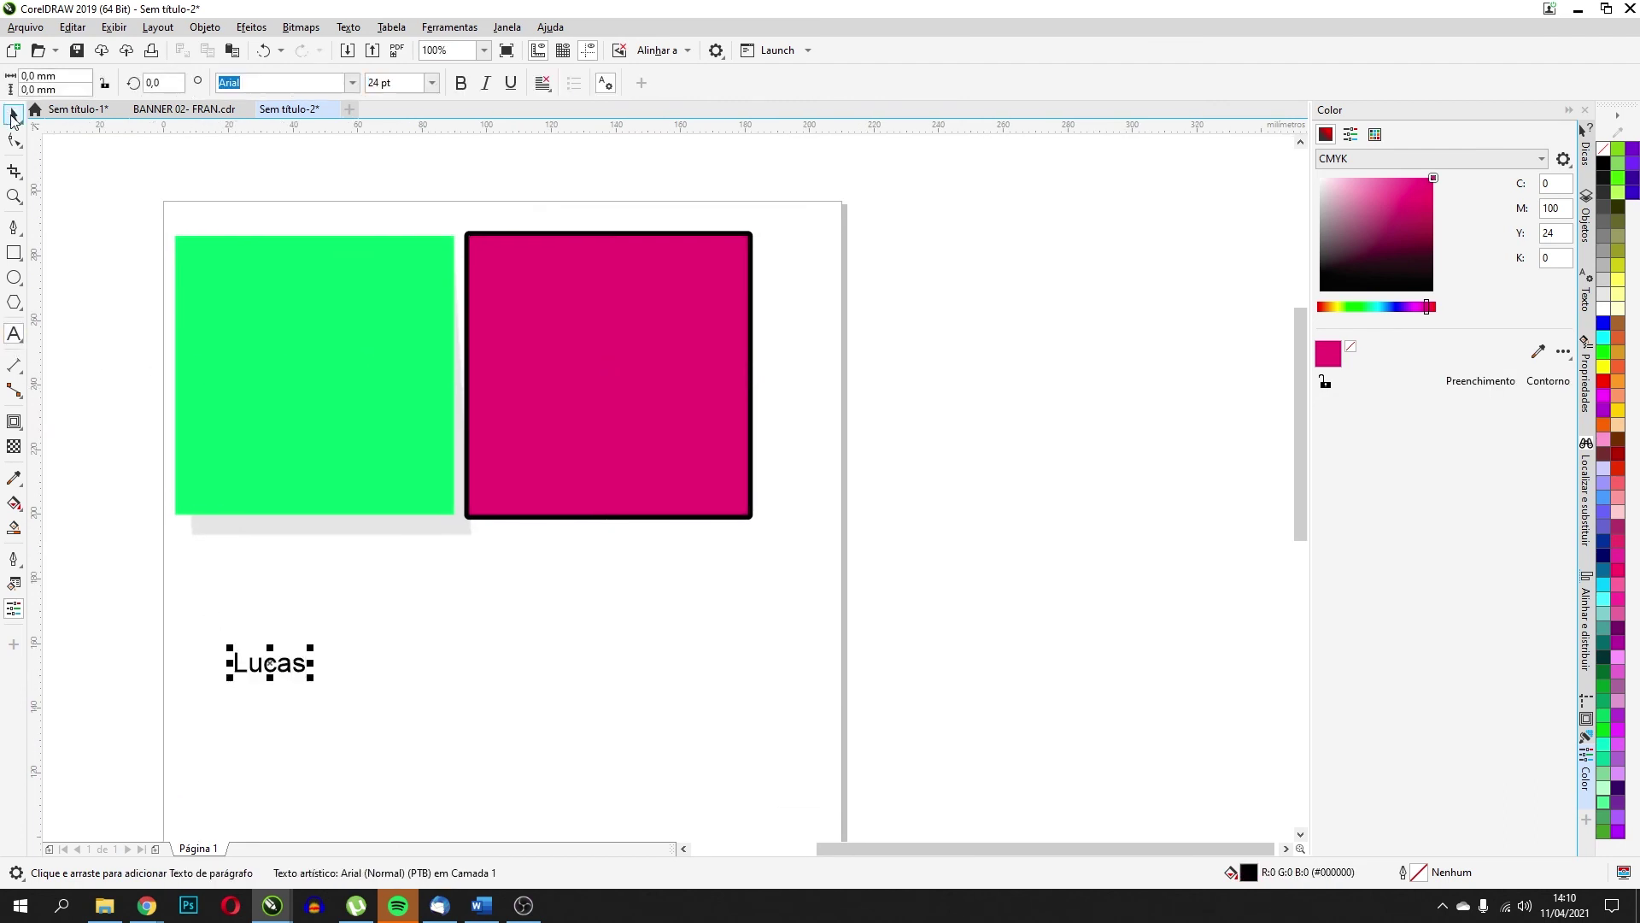
click(350, 84)
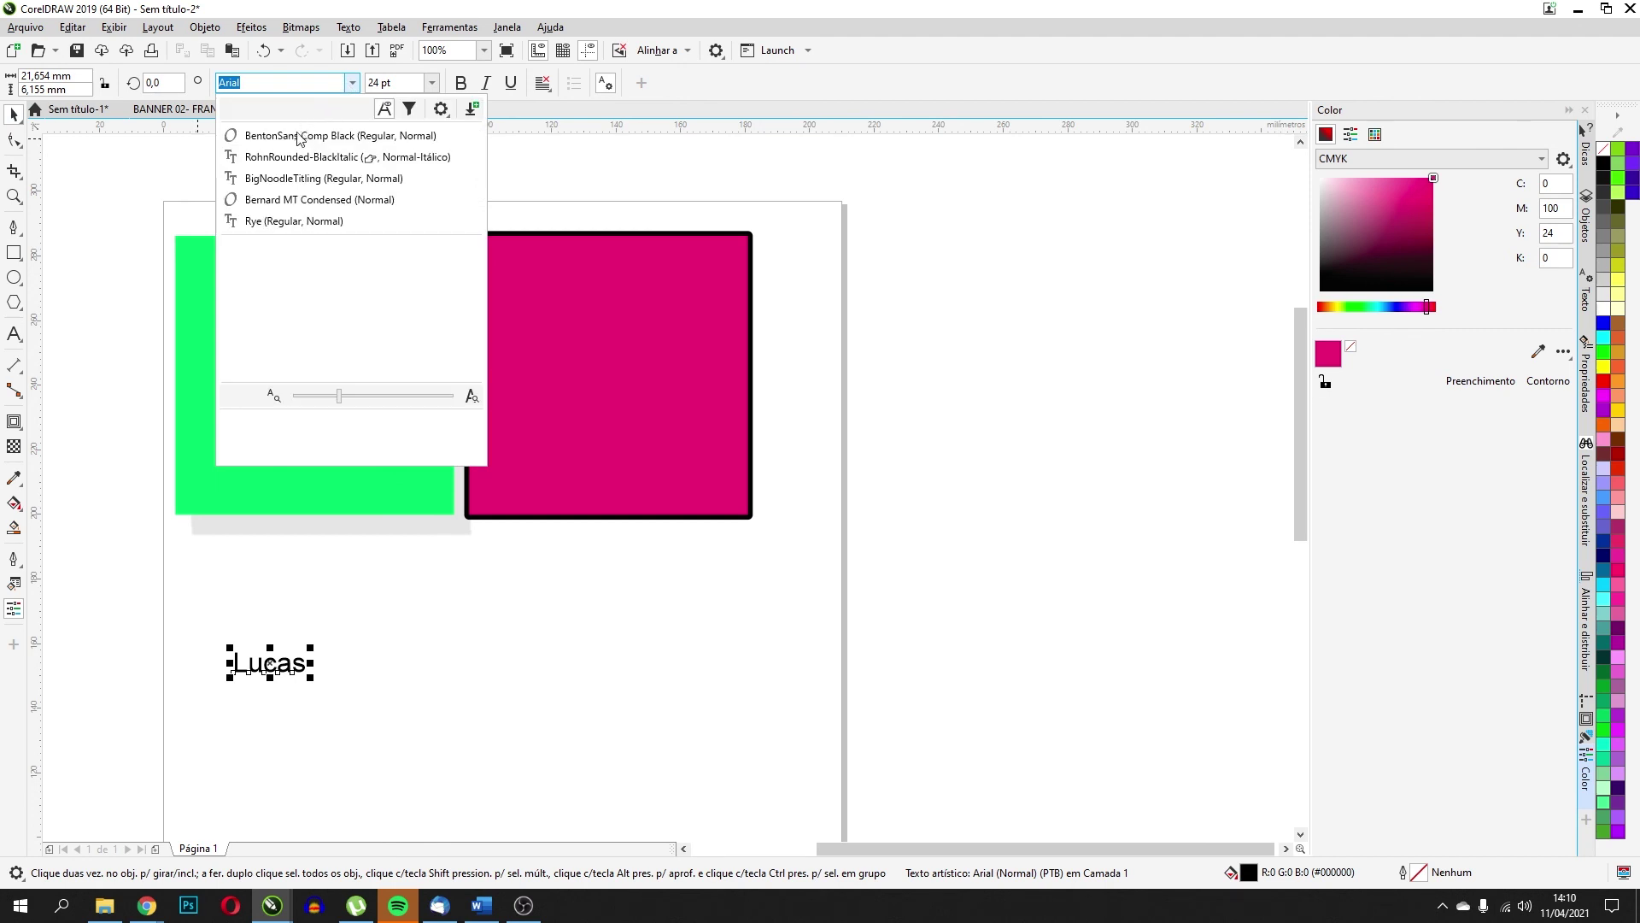
click(282, 120)
Enlarge the text to about 149 pt below the two squares, and fill it with red
drag(299, 647, 633, 538)
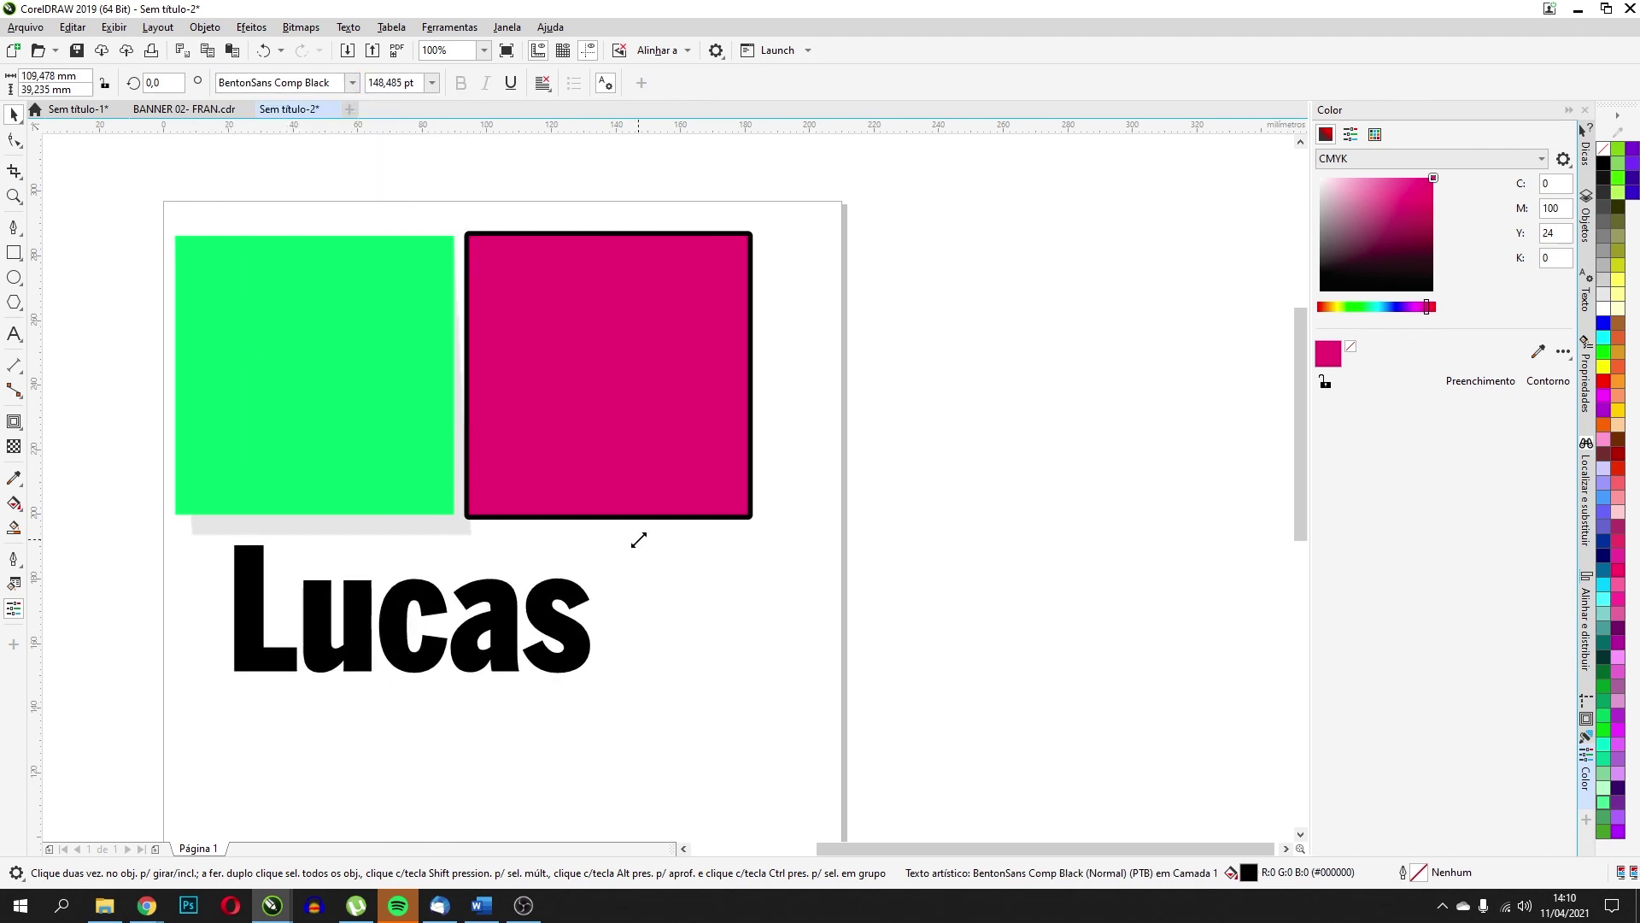
drag(529, 609, 644, 611)
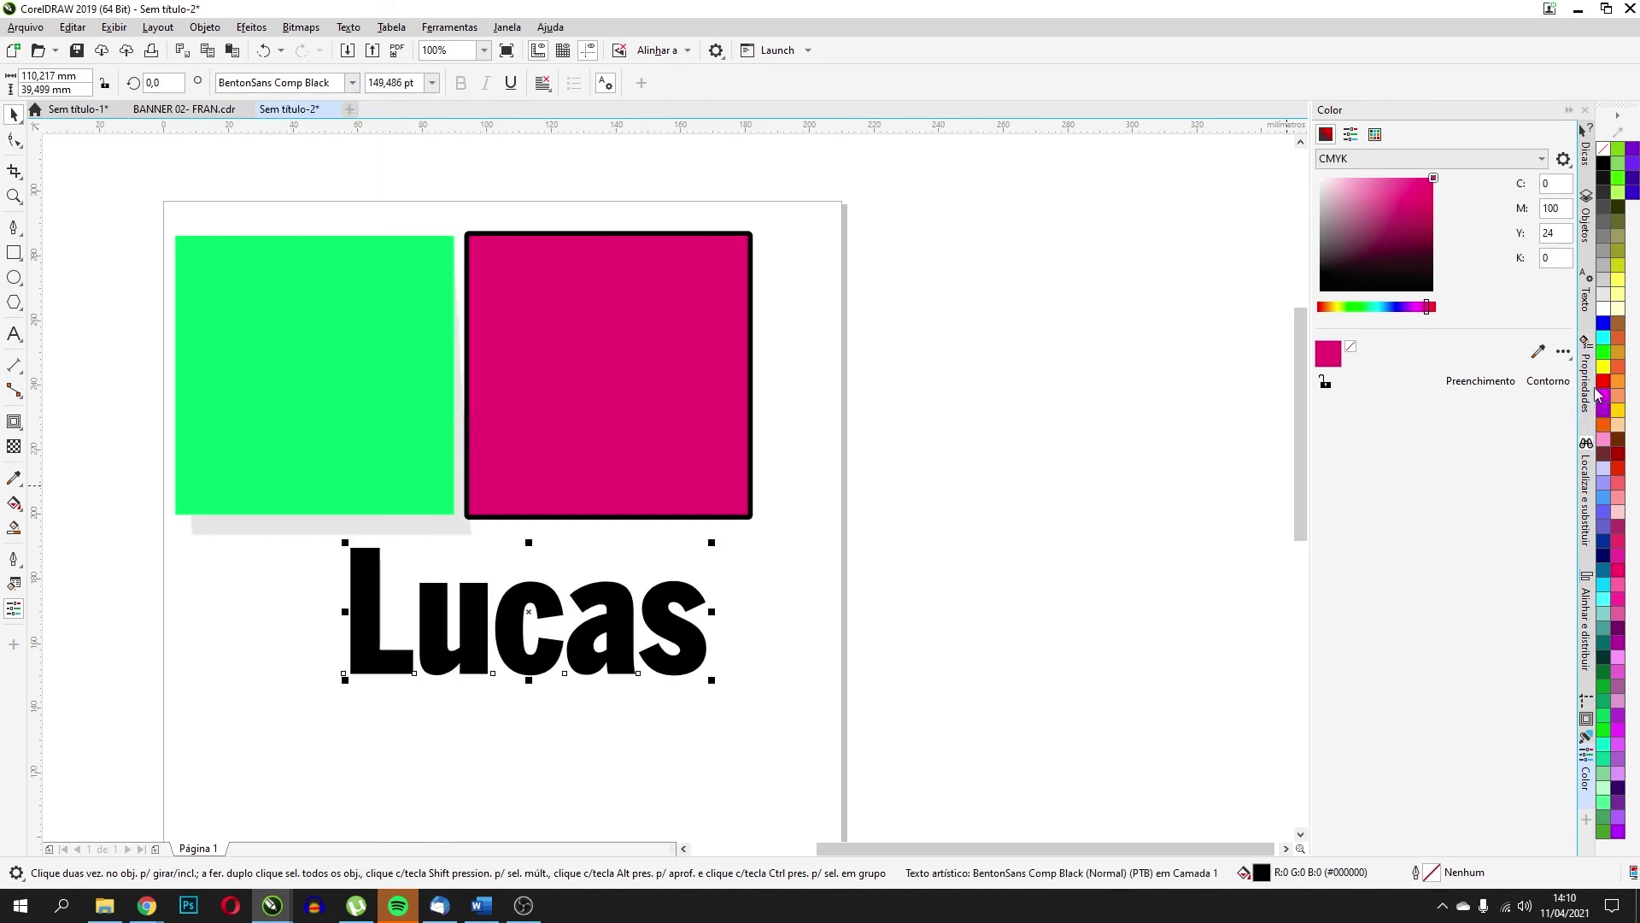
click(1605, 382)
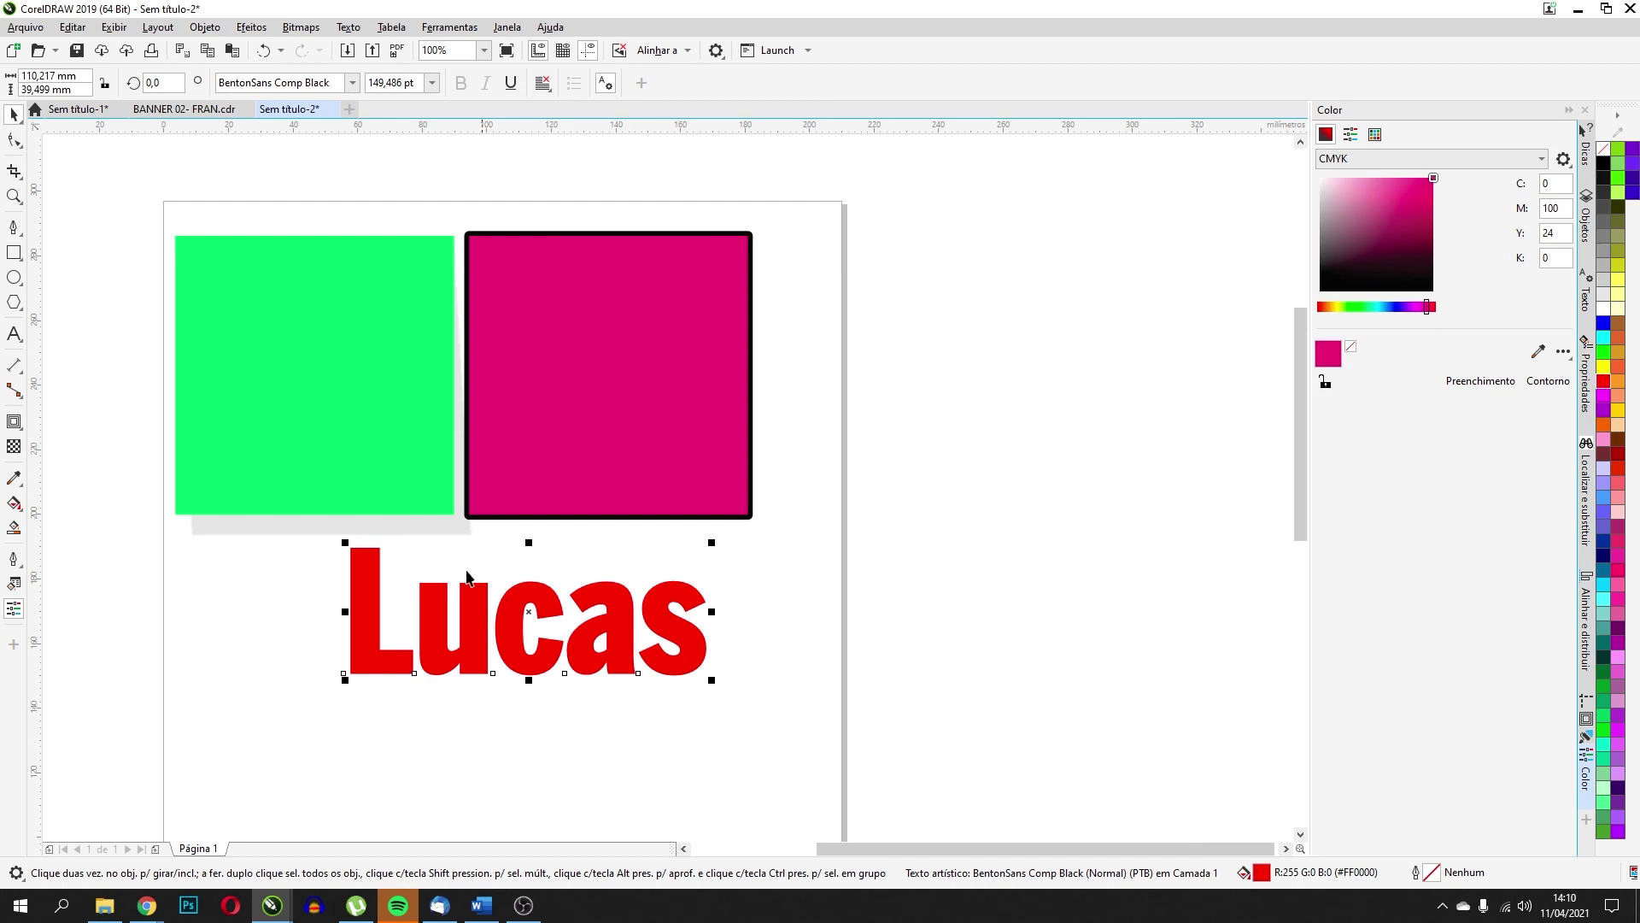
Apply an outside contour of about 0.86 mm to the red text with the Contour tool
click(20, 427)
click(39, 440)
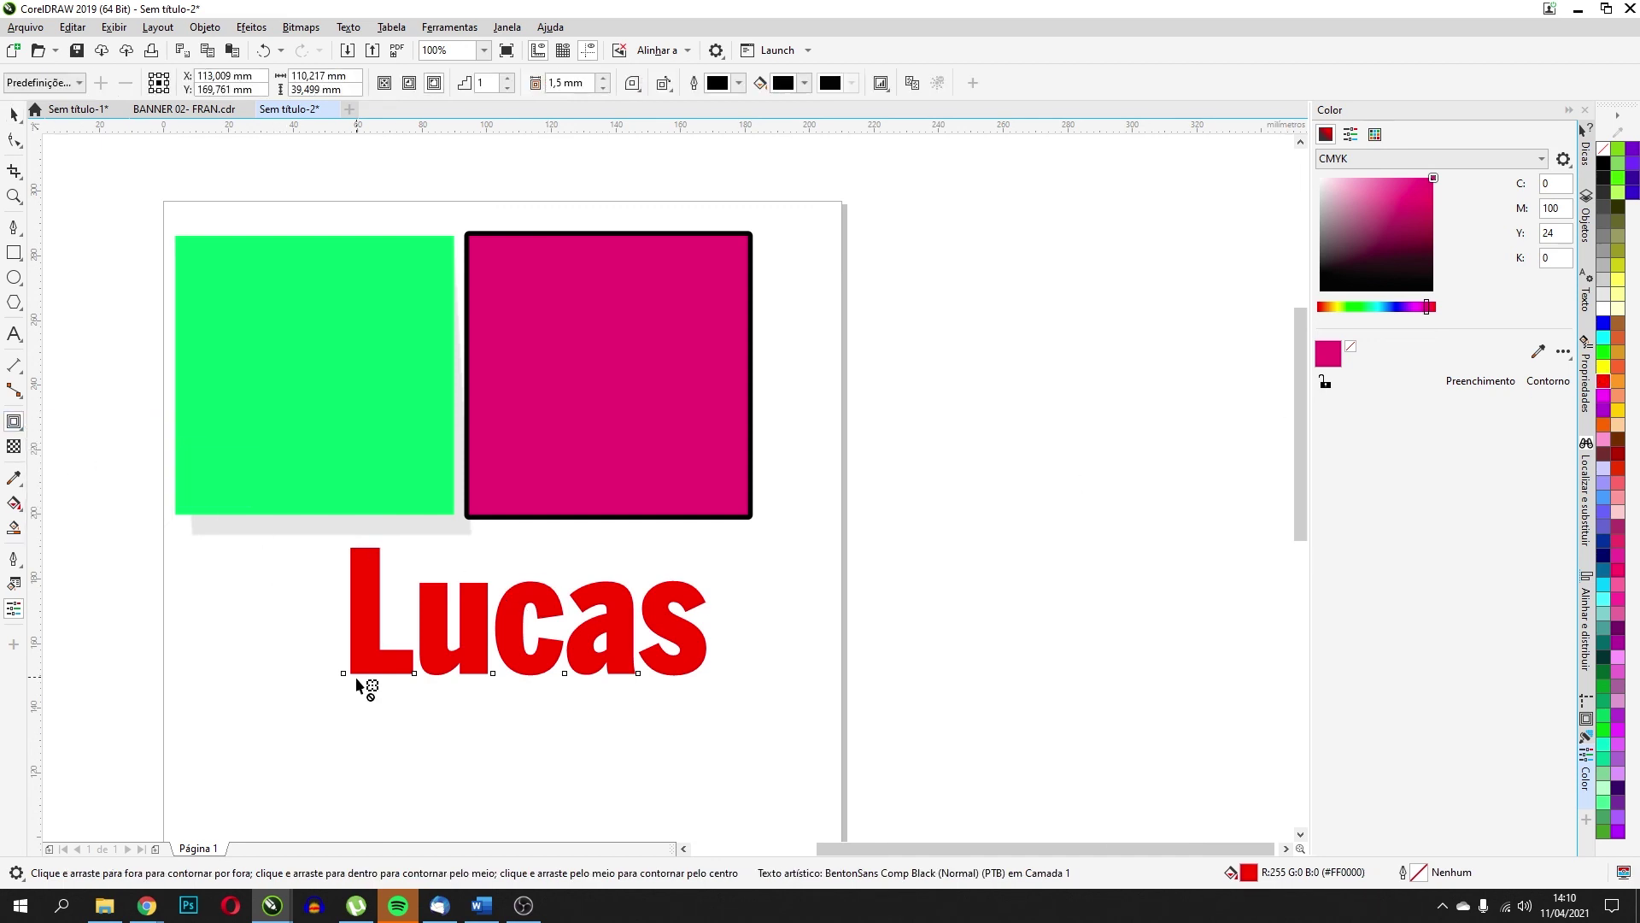
scroll(359, 681, up, 4)
drag(306, 663, 321, 624)
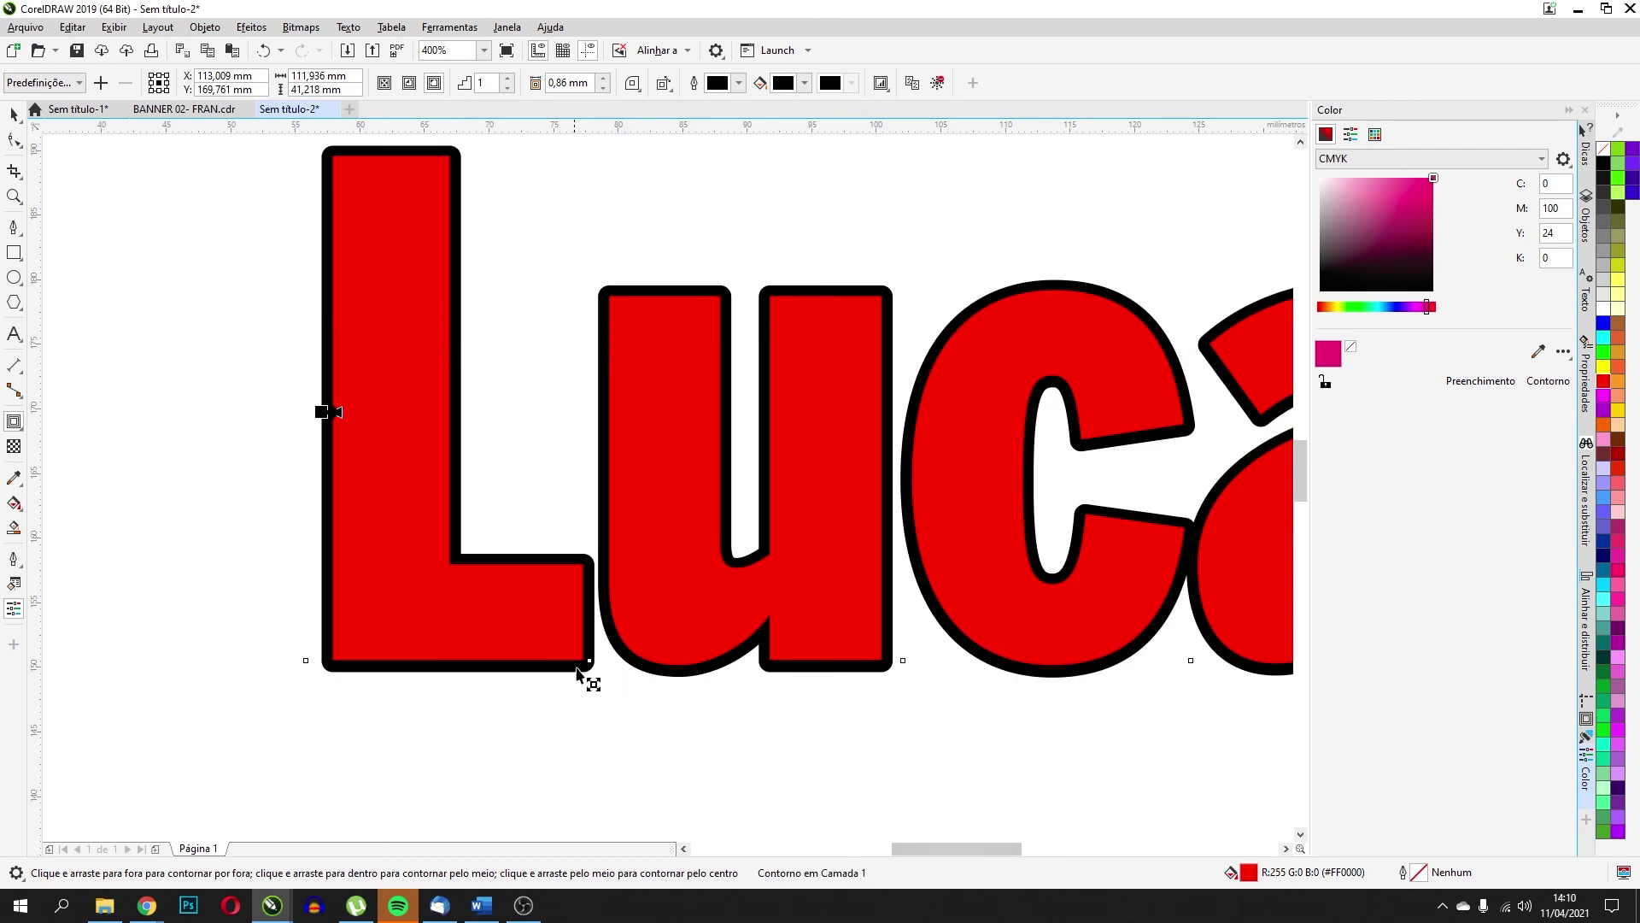
Try mitered corners on the text's contour, and switch back to rounded corners
click(634, 85)
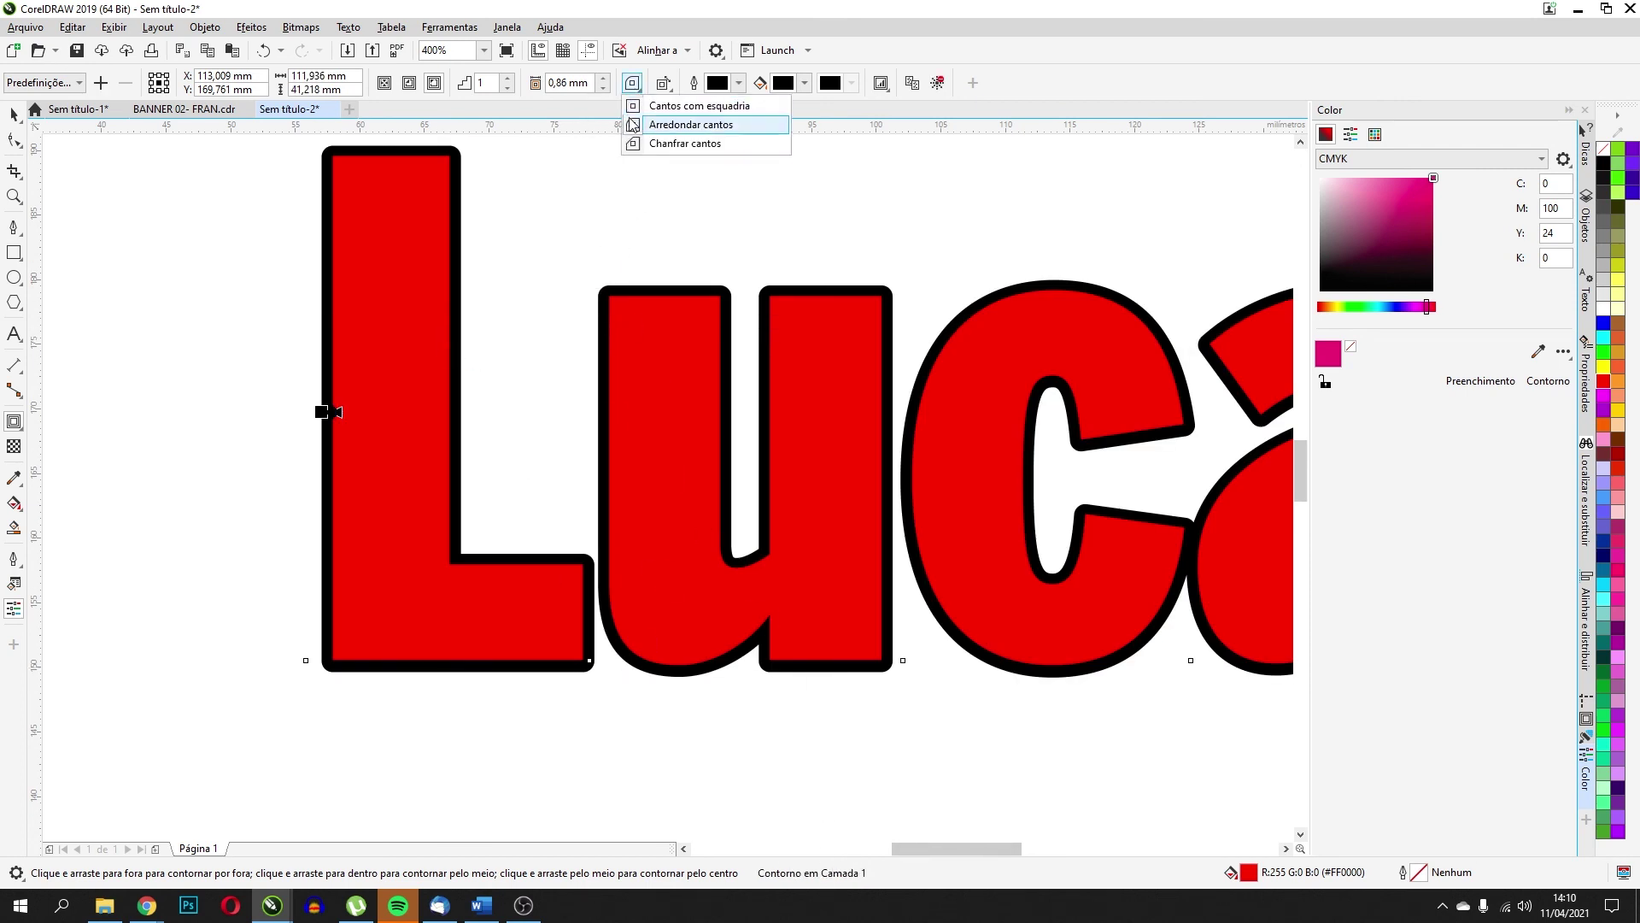
click(639, 106)
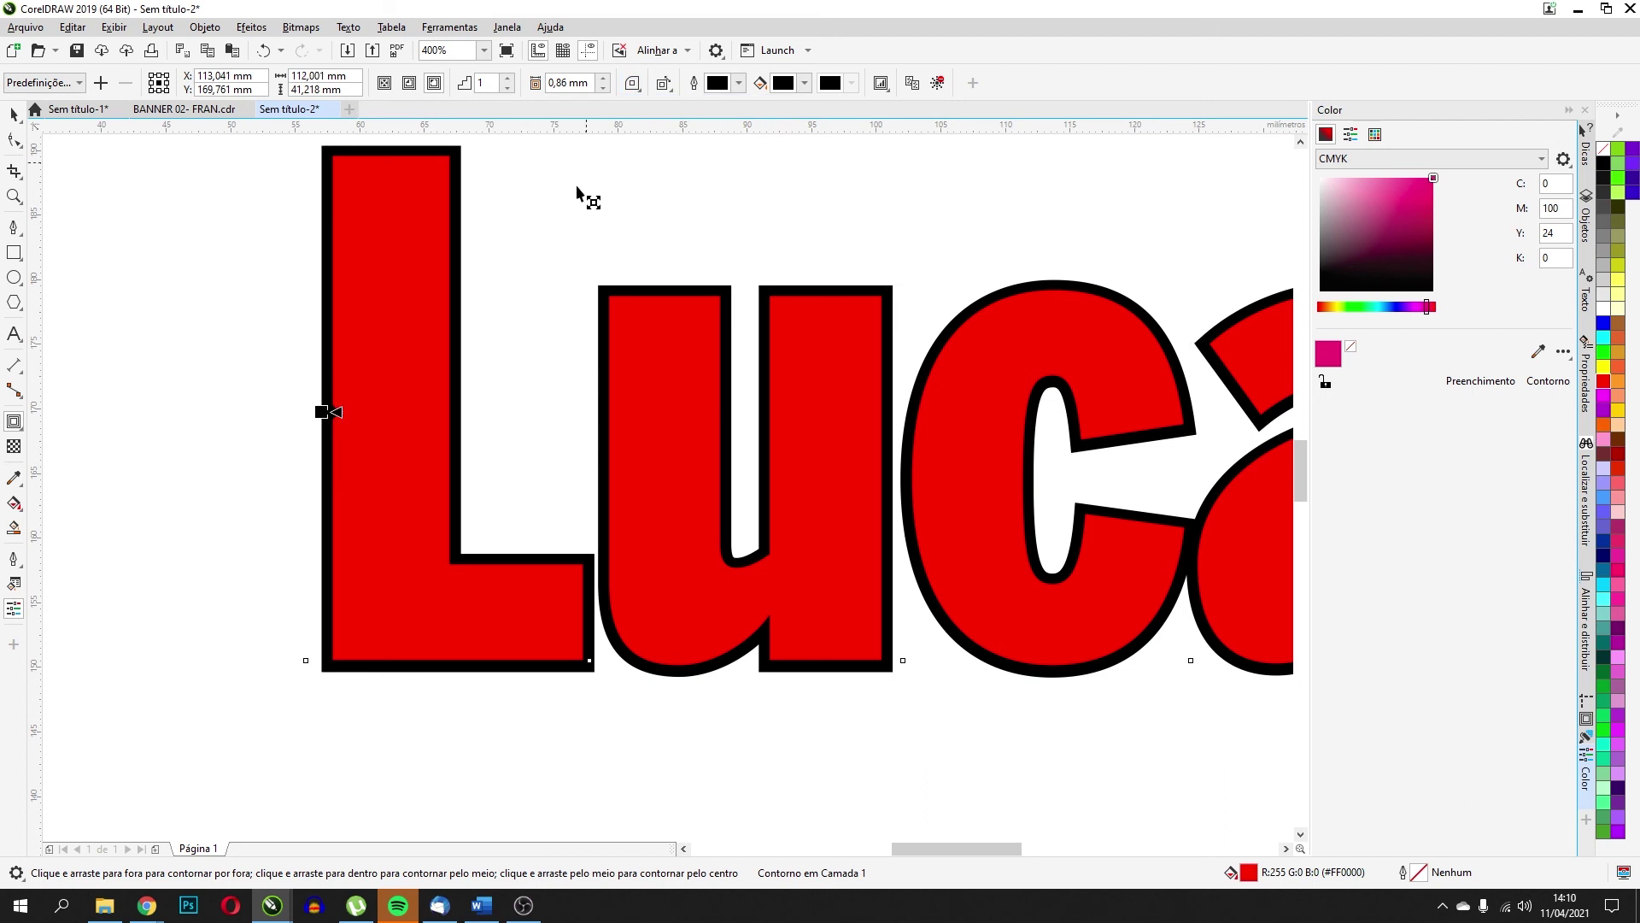
click(632, 83)
click(643, 121)
Widen the text's outside contour to about 8 mm on the canvas, and switch to the Pick tool
scroll(652, 439, down, 1)
scroll(475, 461, right, 2)
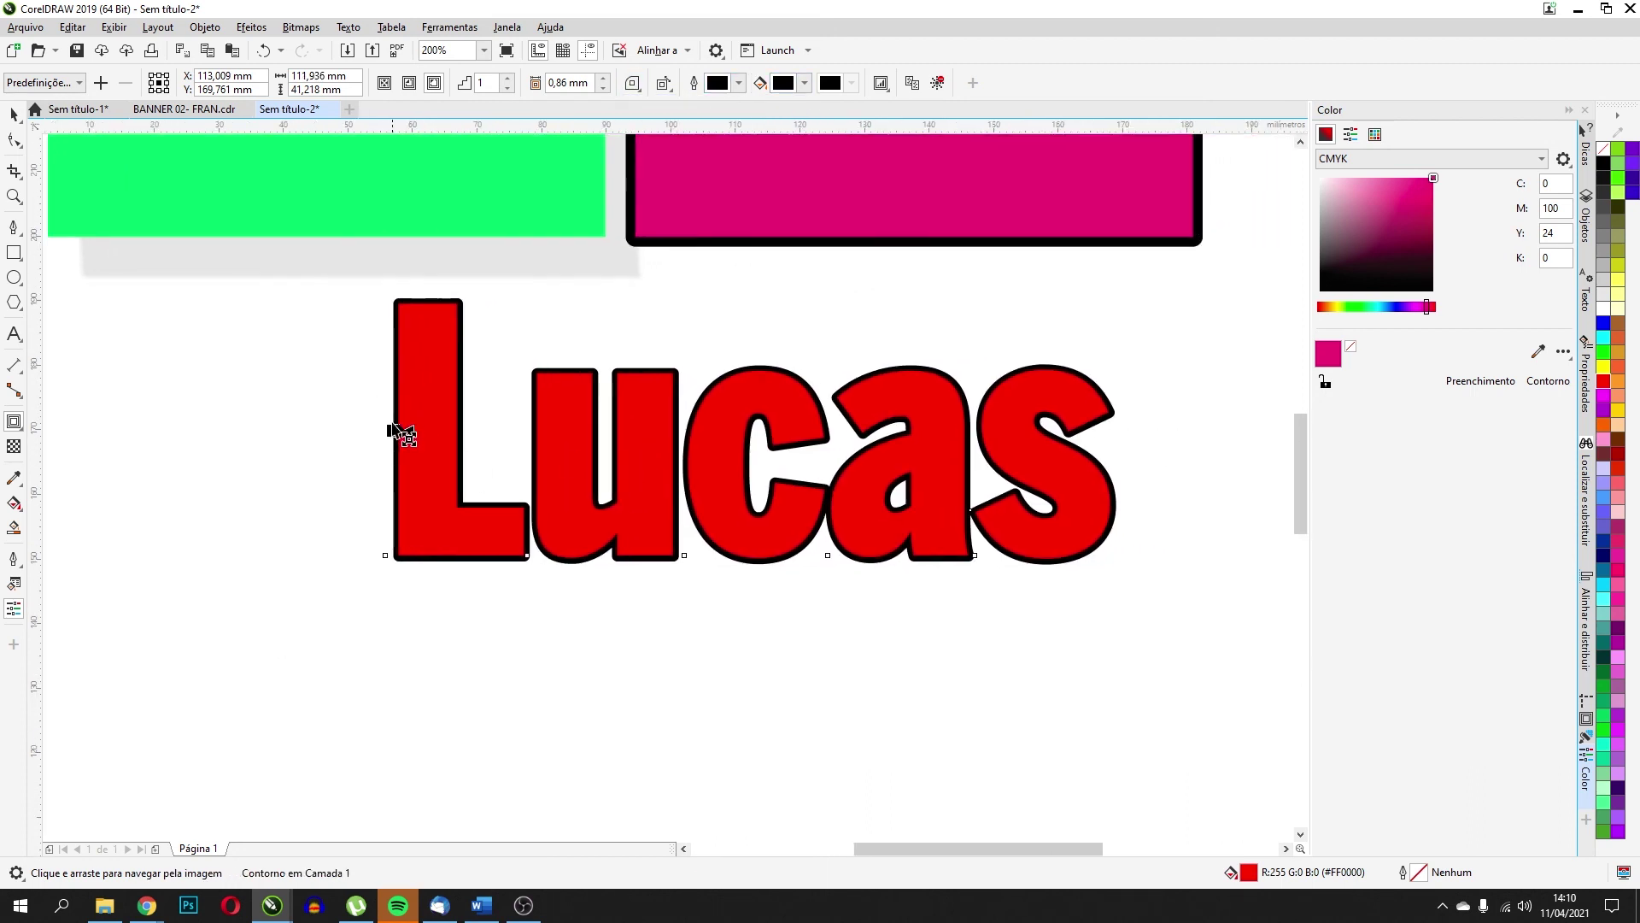
drag(392, 432, 350, 434)
scroll(894, 462, down, 3)
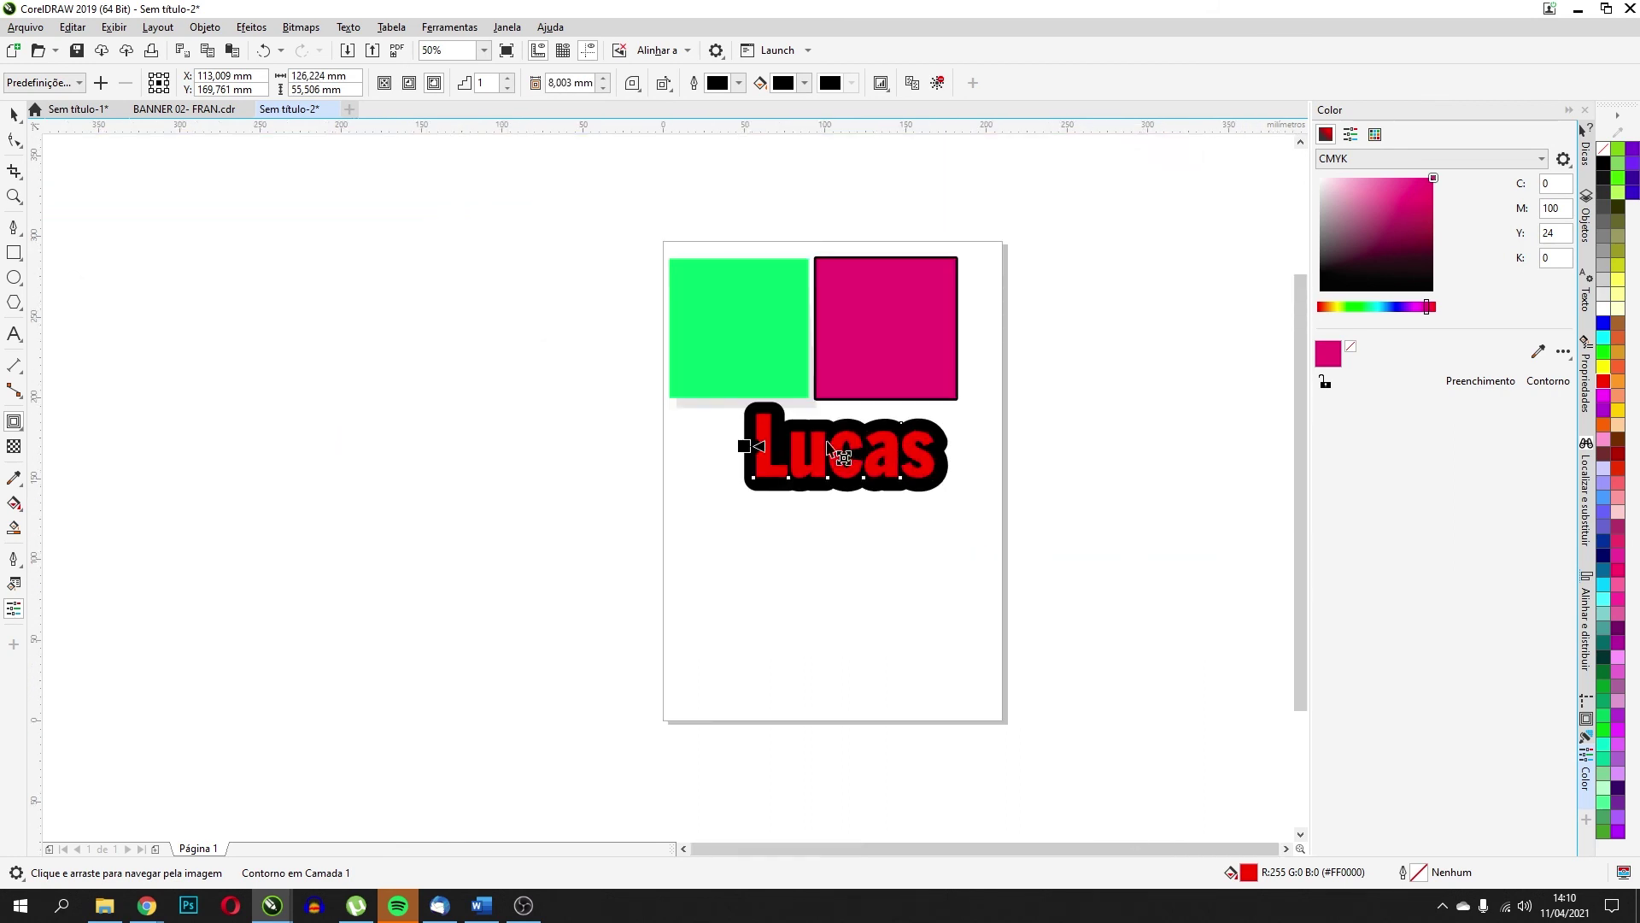
key(space)
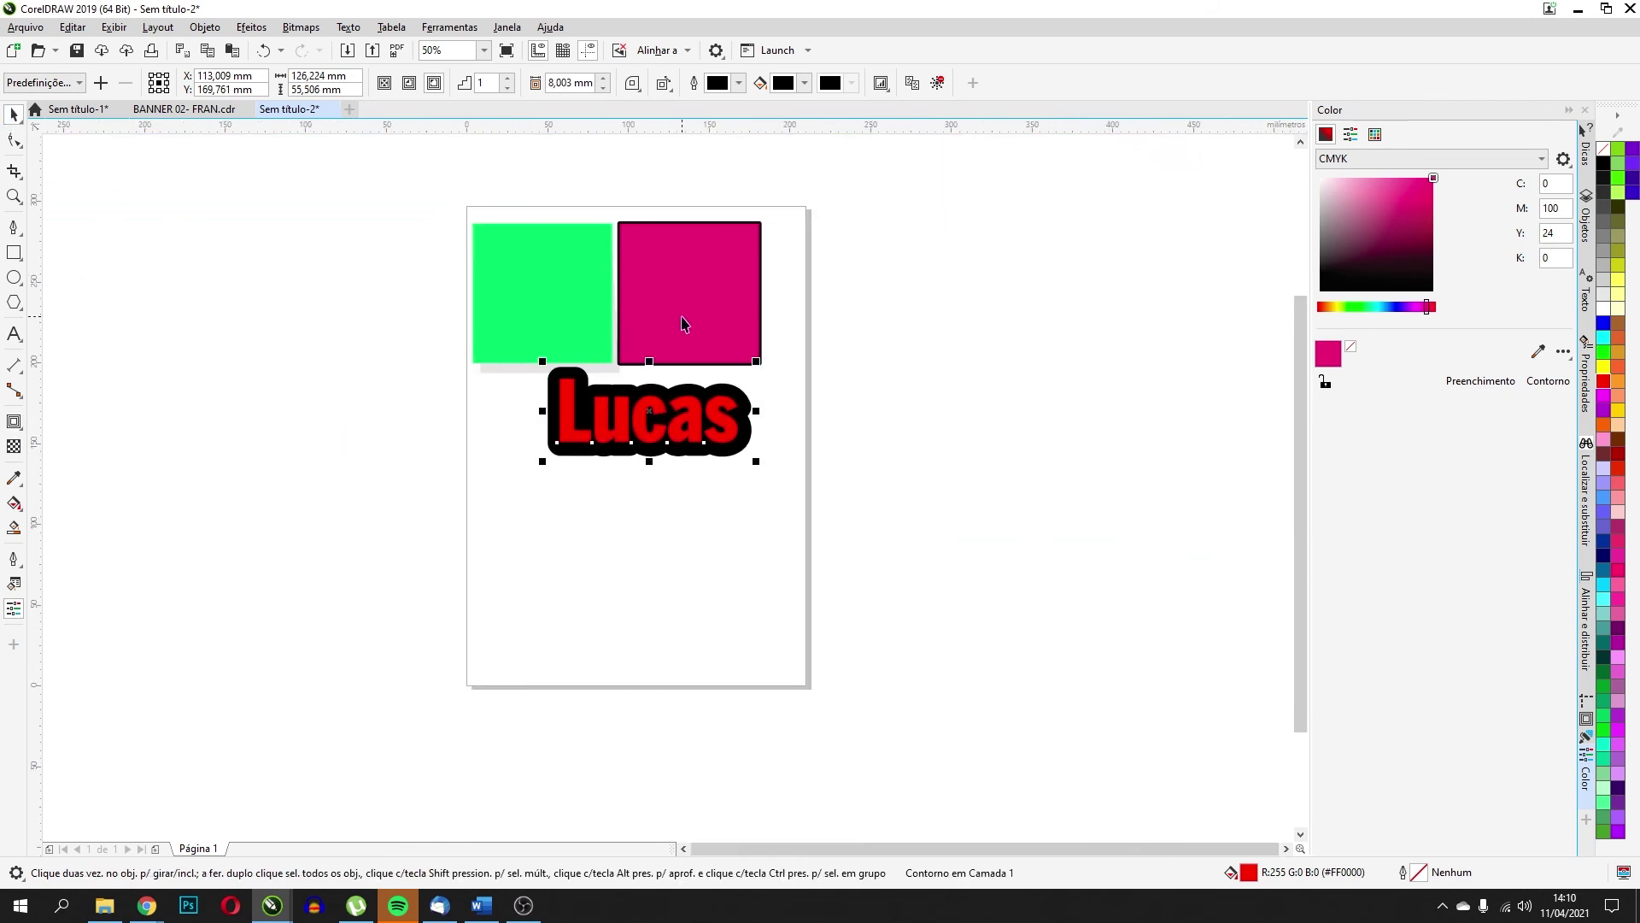